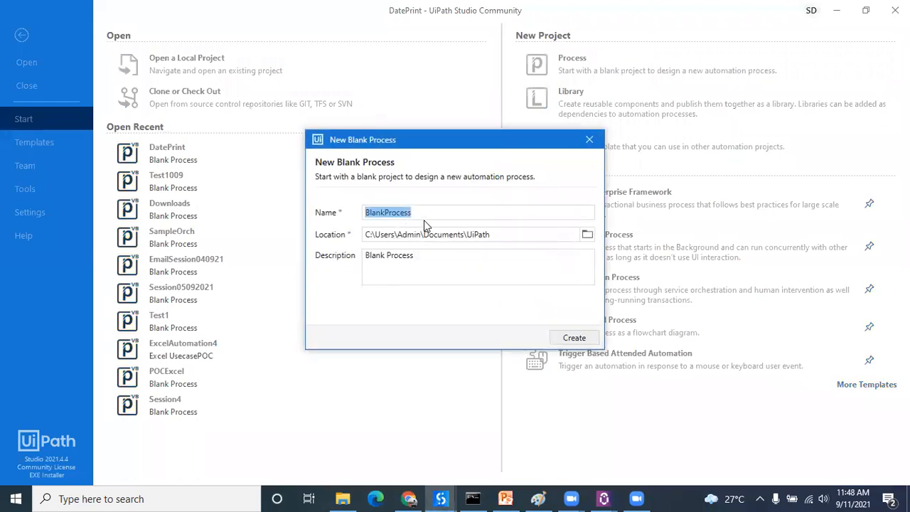
Step: Create a blank process named TestOrchestrator, using TestOrchestrator as its description as well
type("Test")
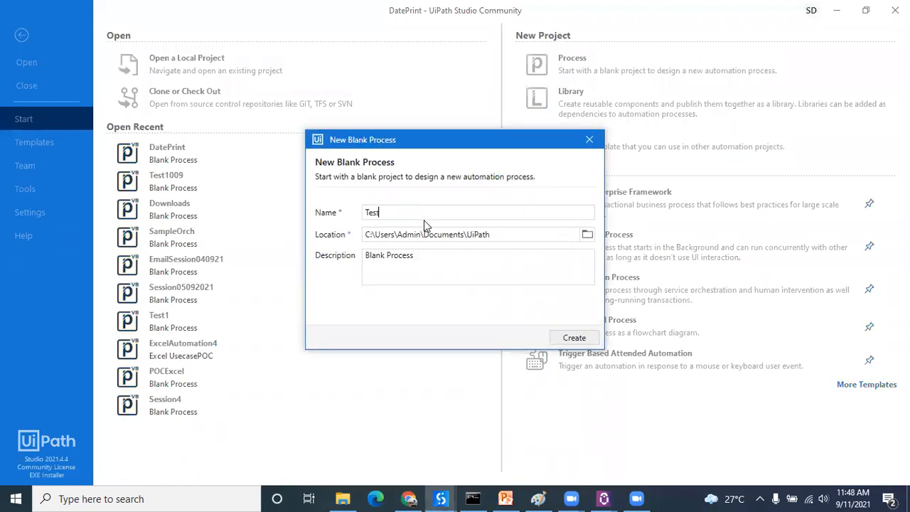
type("Orchestrator")
double_click(437, 216)
key("ctrl+c")
triple_click(437, 266)
key("ctrl+v")
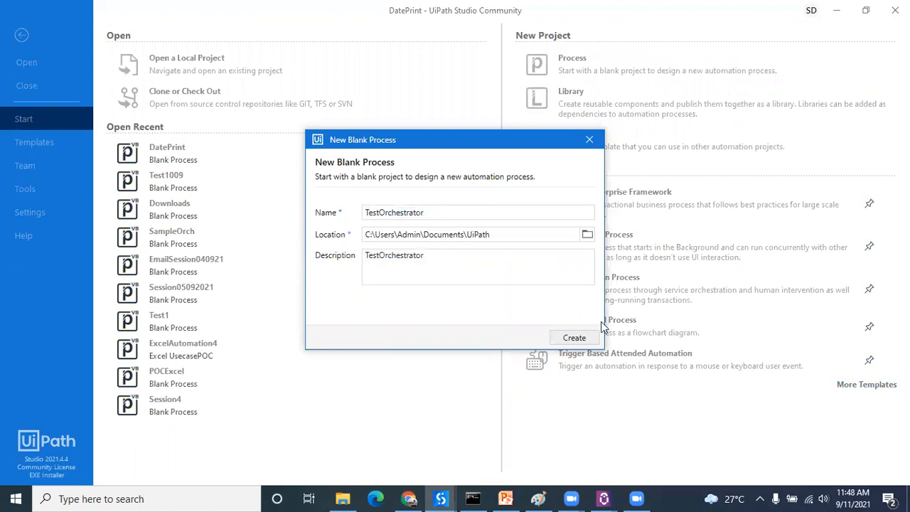
left_click(584, 335)
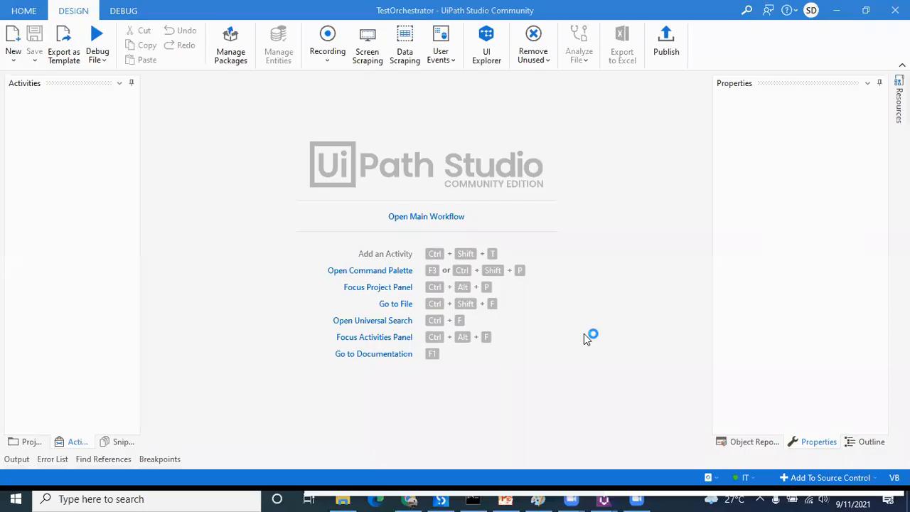
Step: Open the main workflow, add a Sequence to it and rename the sequence Orchestrator
left_click(432, 219)
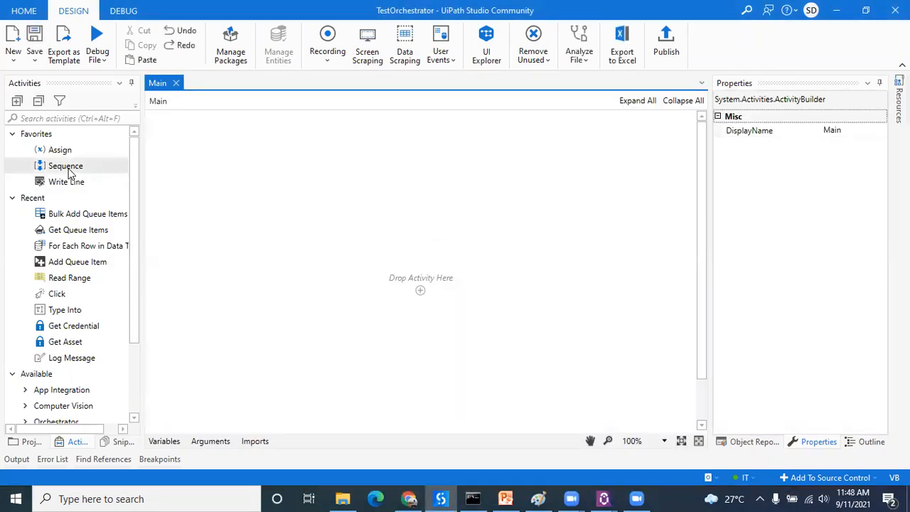
left_click_drag(69, 173, 424, 285)
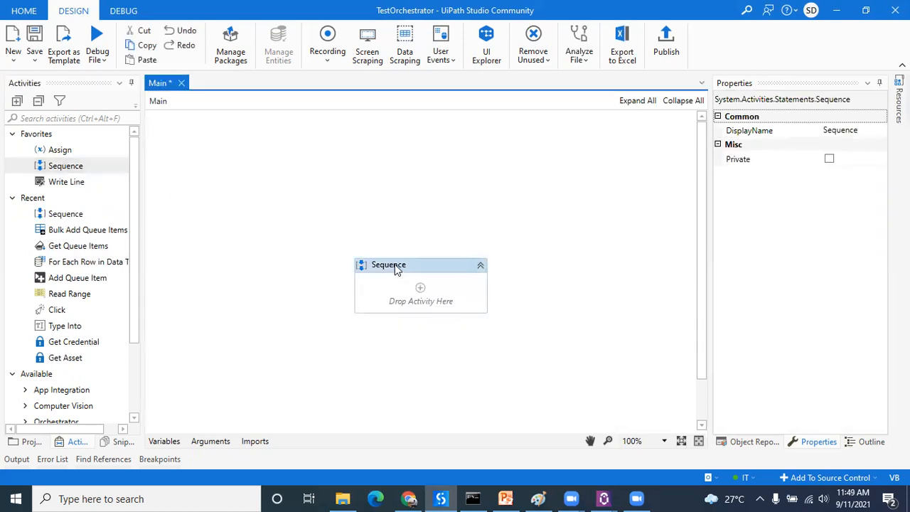
left_click(395, 264)
type("Ord")
type("hestrator")
Step: Find the Message Box activity by searching for "box" and add it inside the Orchestrator sequence
left_click(72, 118)
type("box")
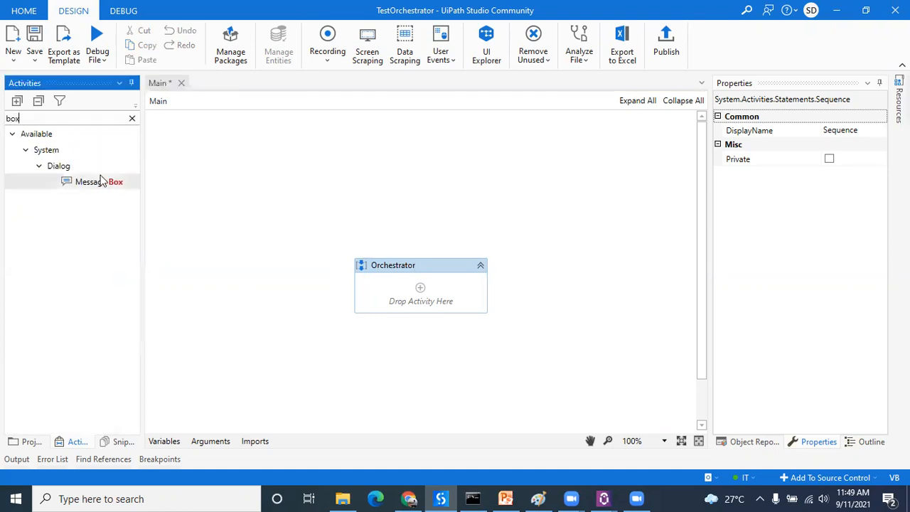
left_click_drag(102, 181, 402, 290)
Step: Set the Message Box text to "Hi we are in orchestrator", including the quotation marks
left_click(392, 302)
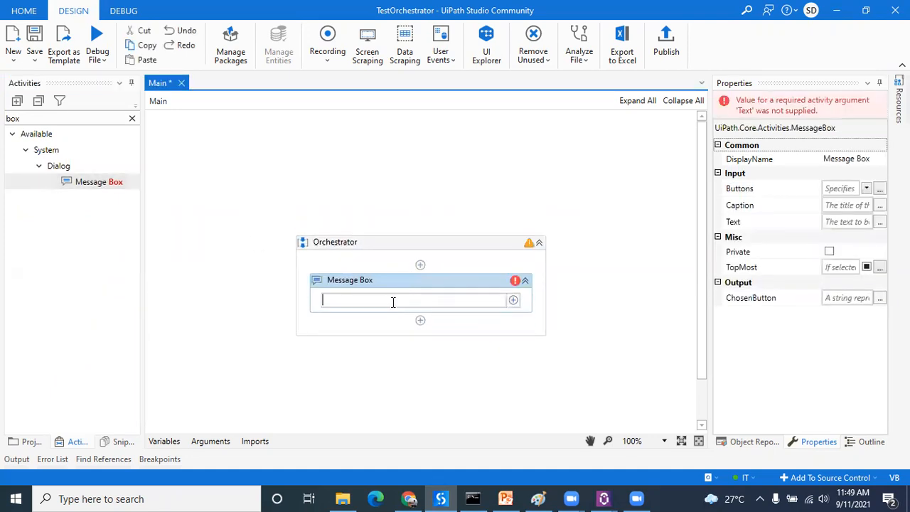
type("\"Hi we are in orchestrator\"")
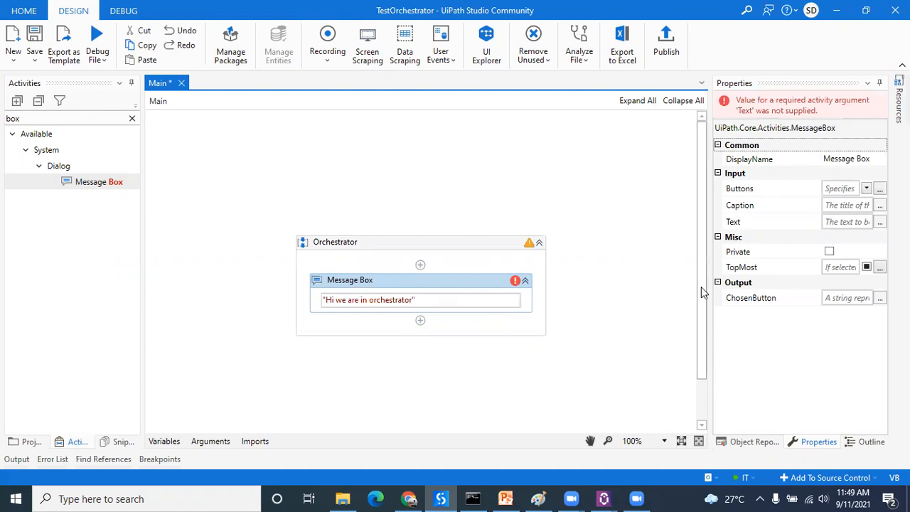
type("+now")
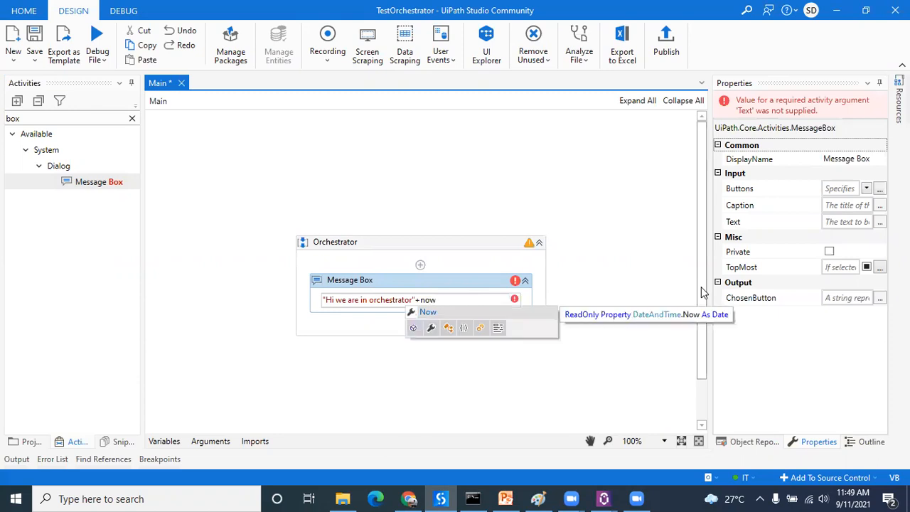
Step: Append +now.ToString to the Message Box expression so it also outputs the current date and time
key("Escape")
type(".")
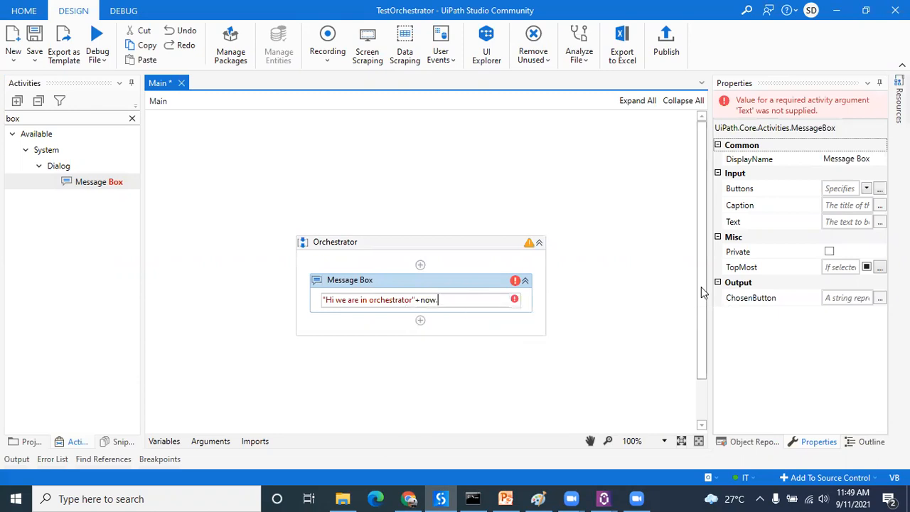
type("to")
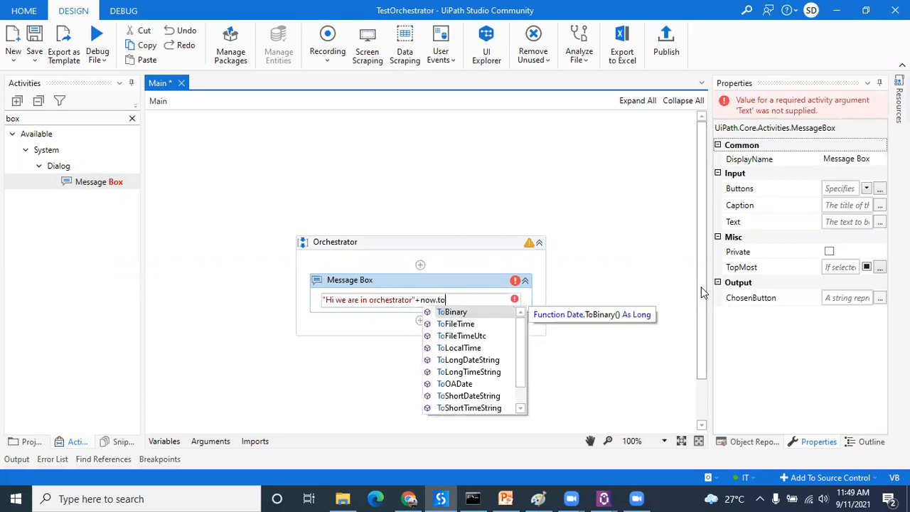
type("string")
key("Tab")
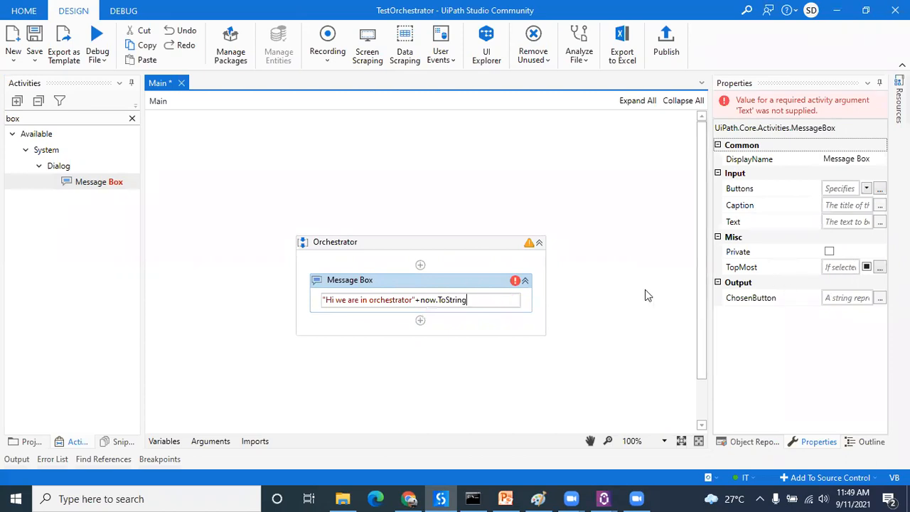
left_click(645, 289)
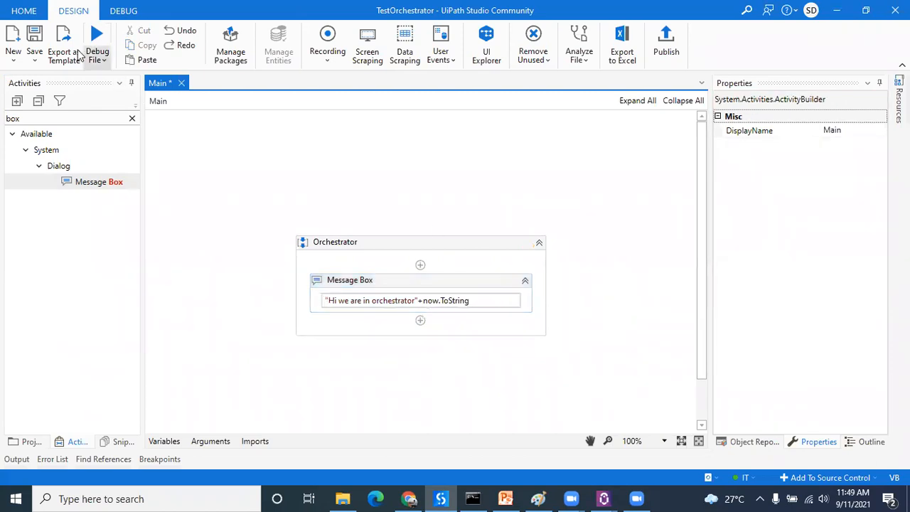
Step: Save the Main workflow, run it in debug mode and dismiss the message box
left_click(34, 43)
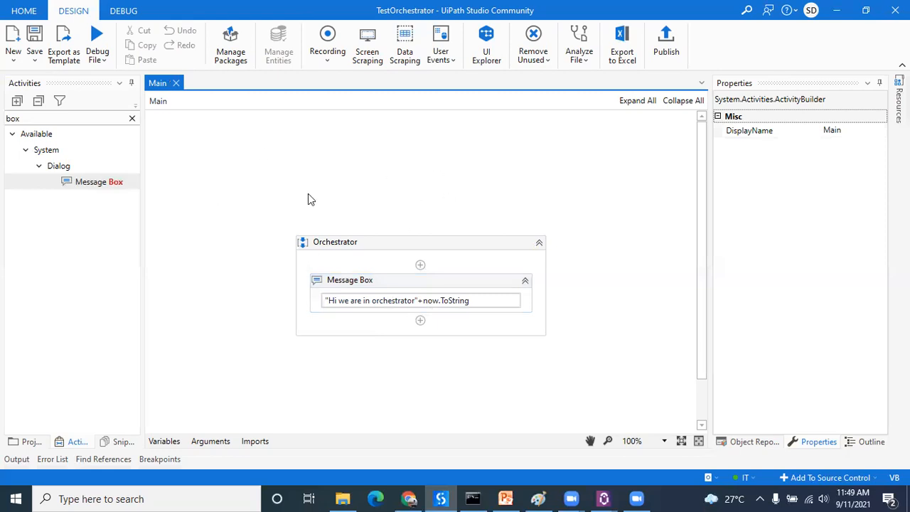
left_click(99, 40)
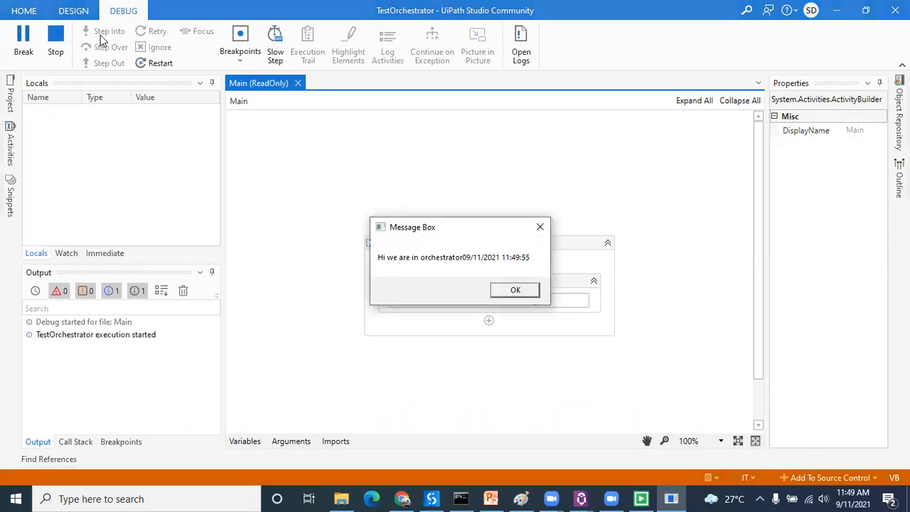
left_click(518, 292)
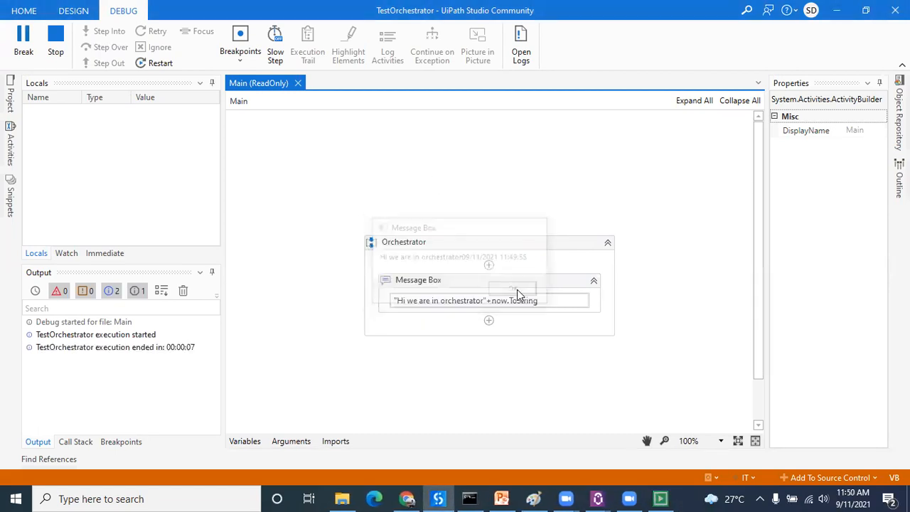
Step: Insert +" " between the greeting text and +now.ToString in the Message Box expression
left_click(424, 301)
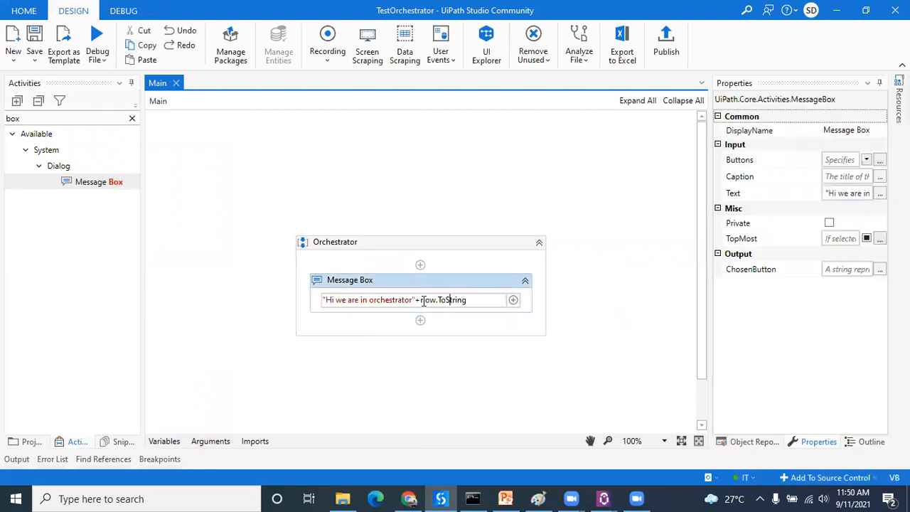
key("Left")
type("+")
left_click(538, 299)
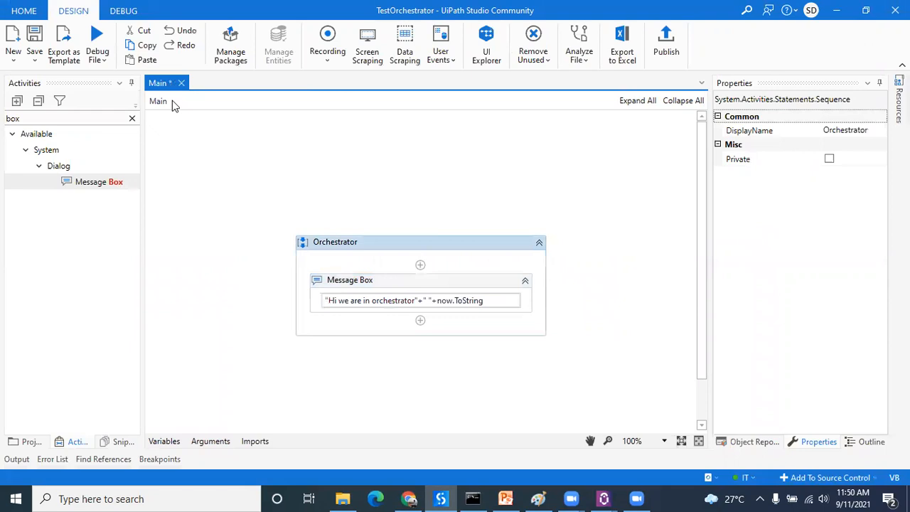
Step: Save the edited workflow and debug it again, dismissing the message with the spaced date
left_click(34, 36)
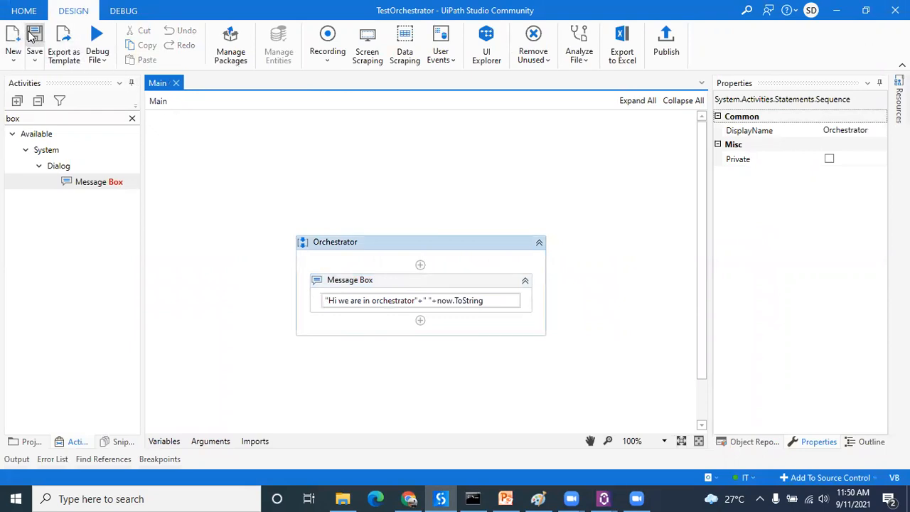
left_click(97, 36)
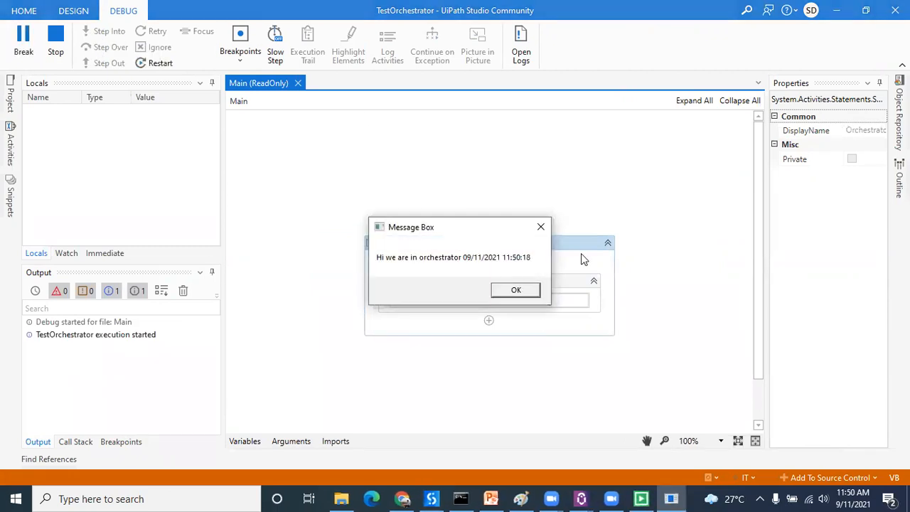
left_click(517, 289)
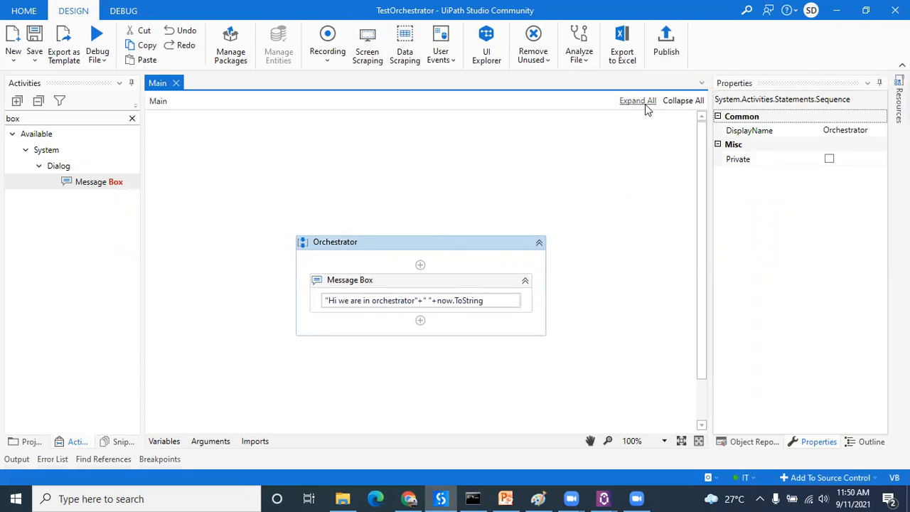
Step: Start publishing the TestOrchestrator project with new version 1.0.1 and proceed to the publish options
left_click(663, 43)
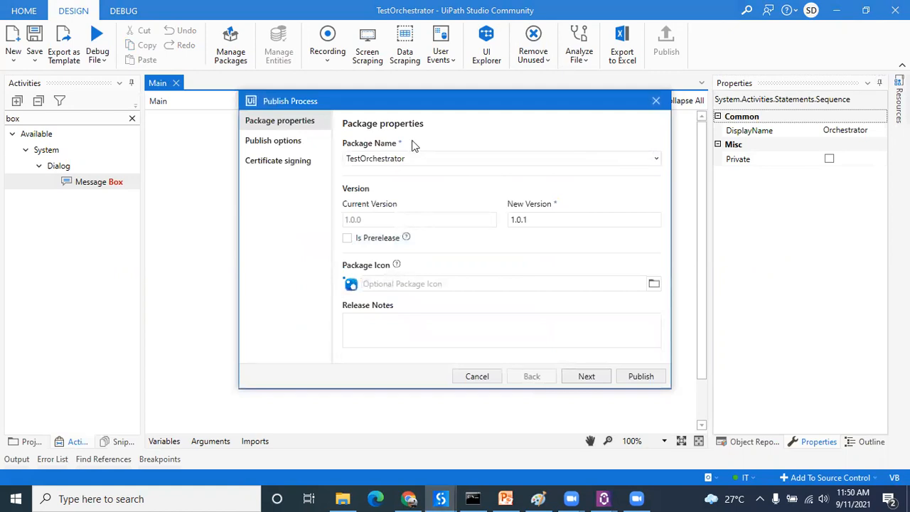
left_click(588, 374)
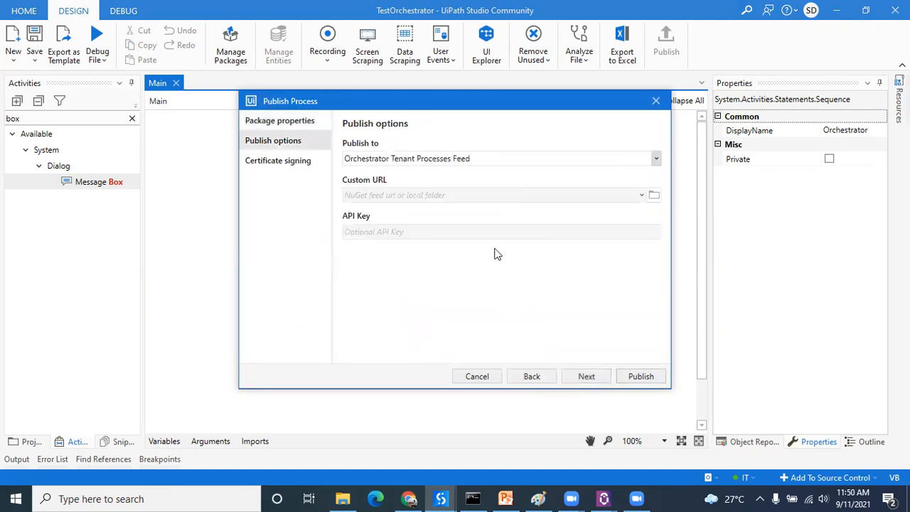
Step: Try Custom as the publish destination, then return it to Orchestrator Tenant Processes Feed
left_click(657, 158)
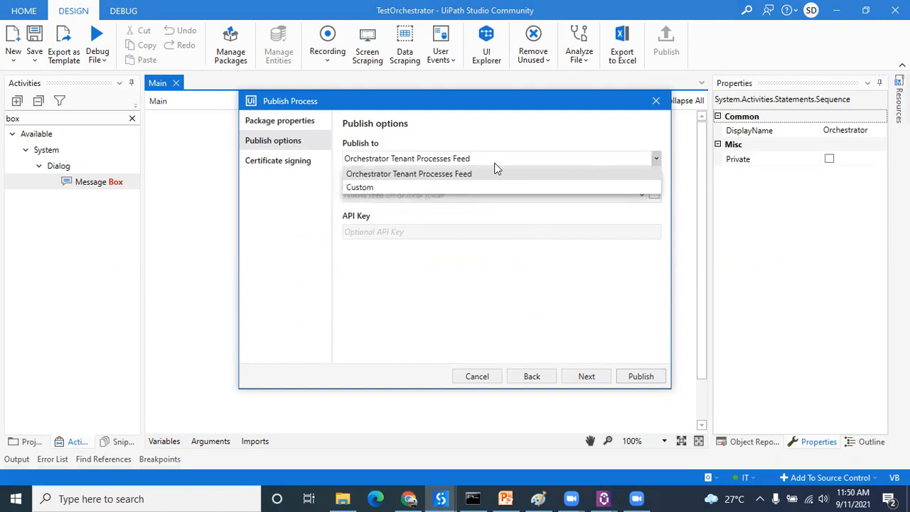
left_click(406, 189)
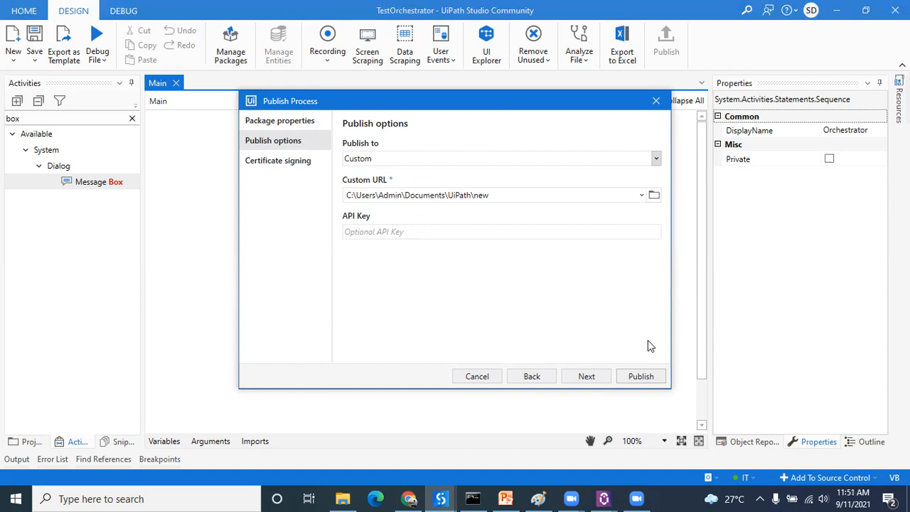
left_click(658, 158)
left_click(453, 174)
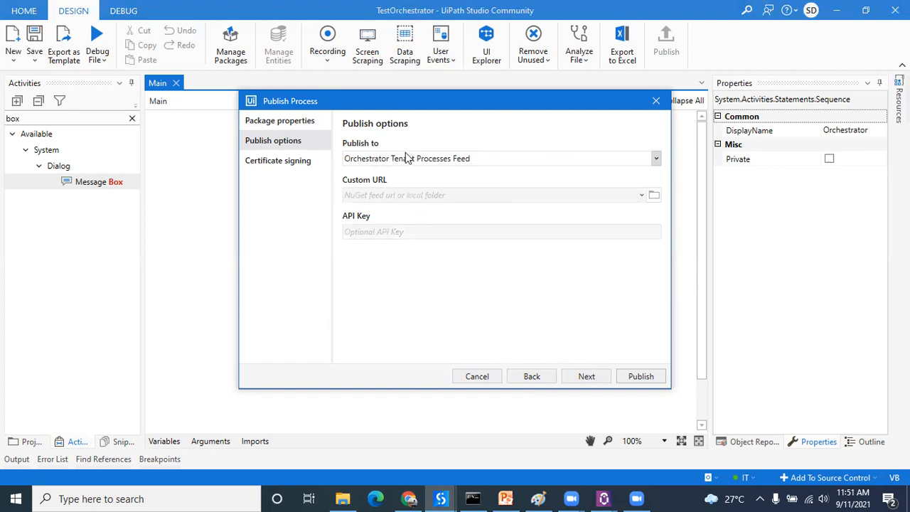
Step: Publish the package to the Orchestrator Tenant Processes Feed without a signing certificate and dismiss the confirmation
left_click(603, 377)
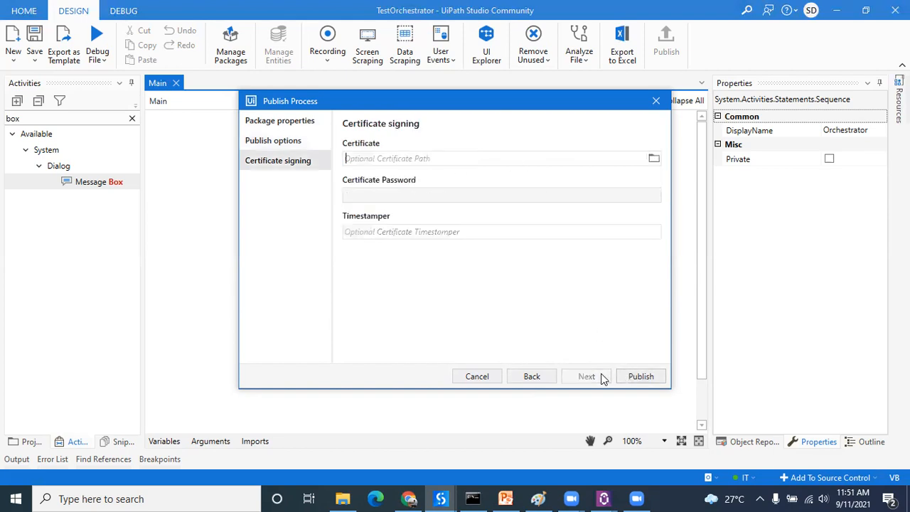
left_click(640, 378)
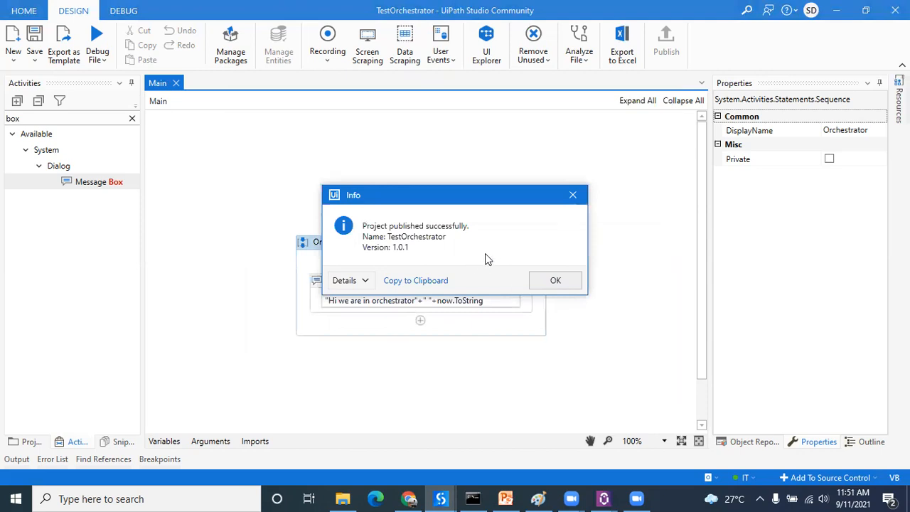
left_click(566, 280)
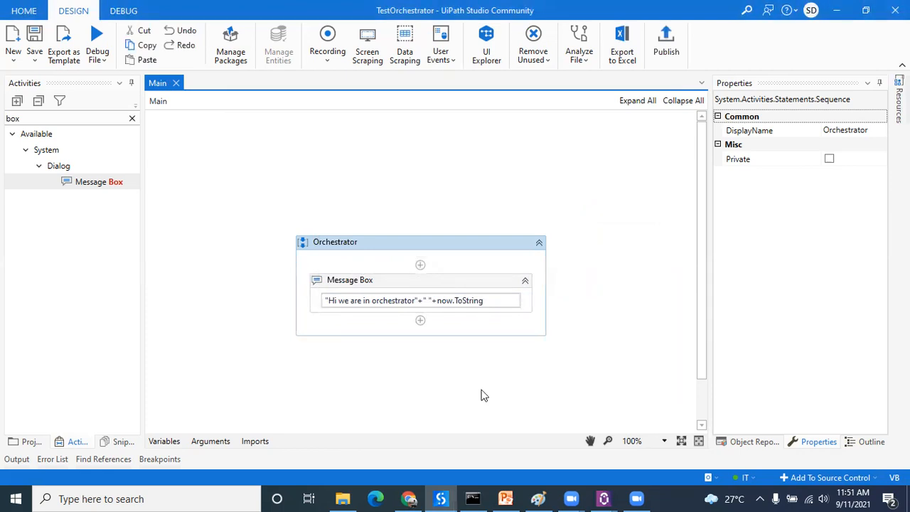
Step: Switch to UiPath Orchestrator in Chrome and check the tenant-level package list for the published TestOrchestrator package
left_click(412, 498)
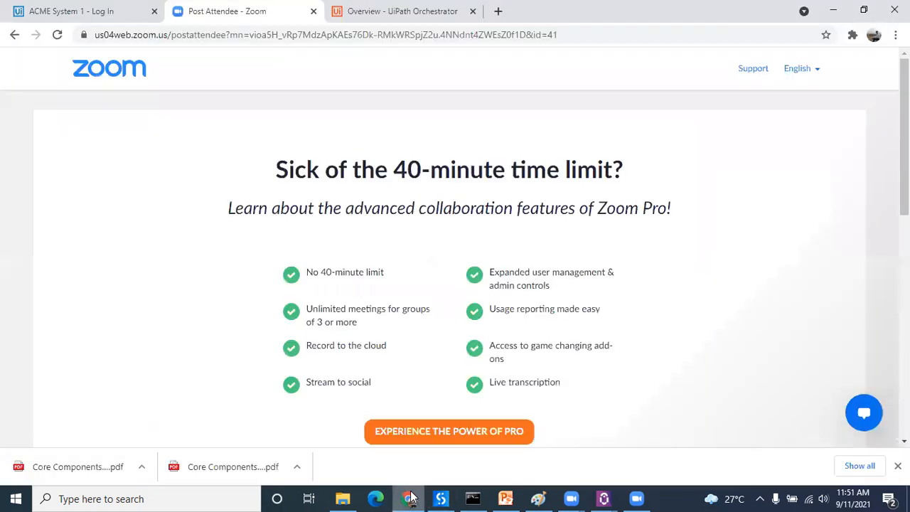
left_click(382, 8)
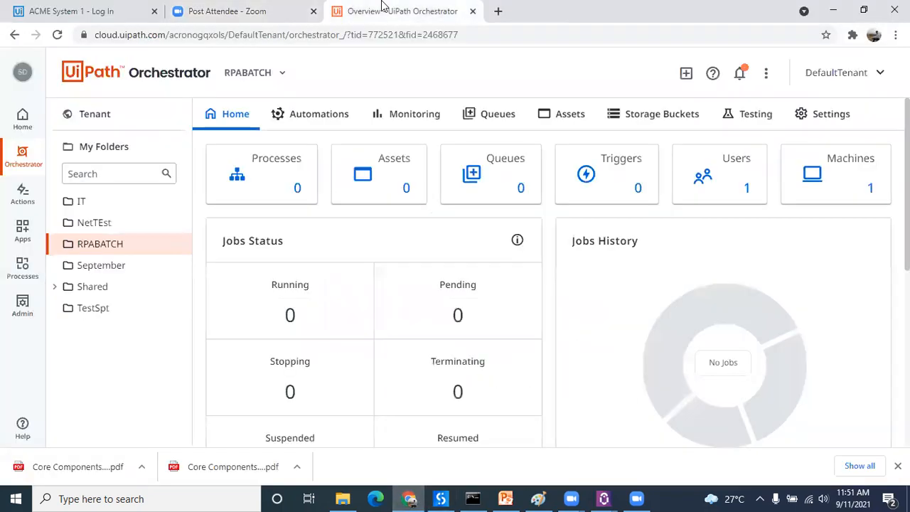
left_click(117, 121)
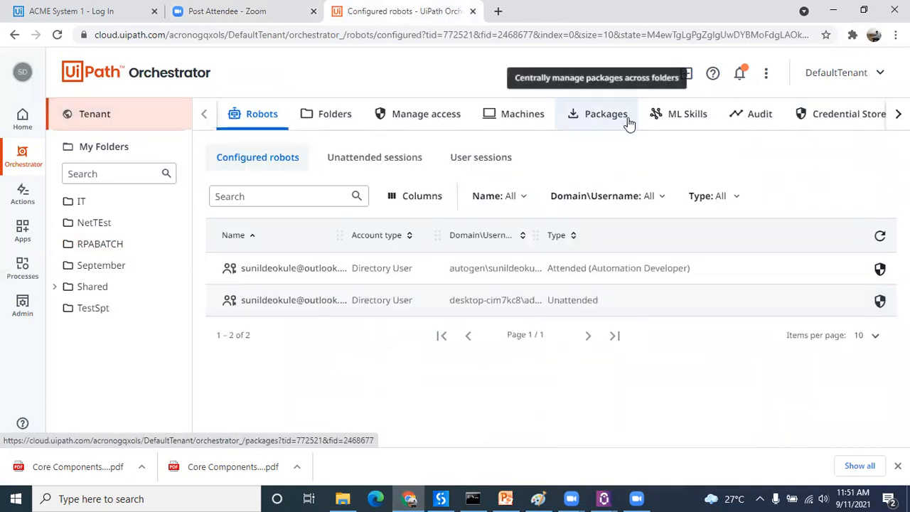
left_click(606, 115)
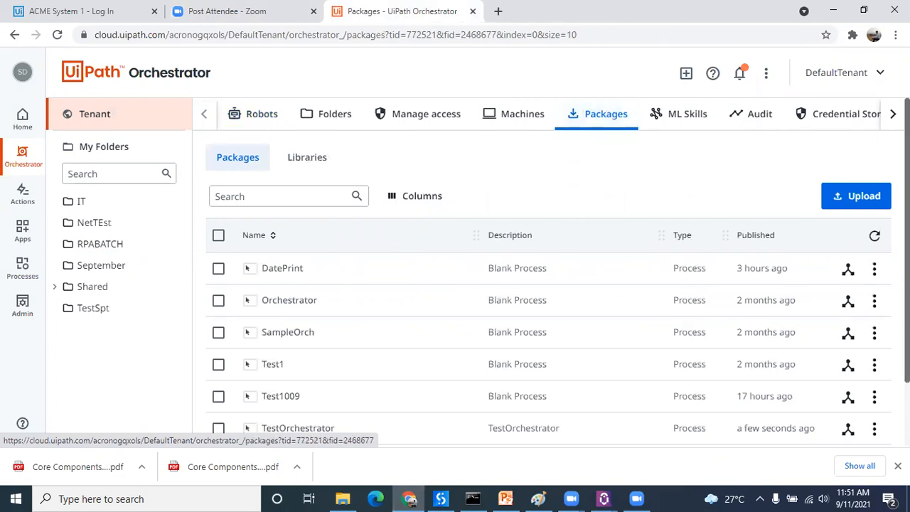
scroll(547, 320, "down", 1)
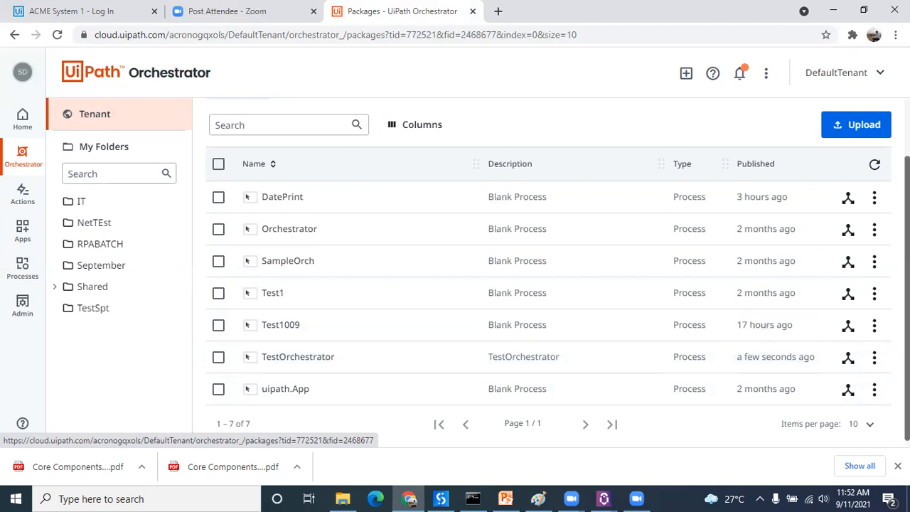
left_click_drag(907, 299, 908, 236)
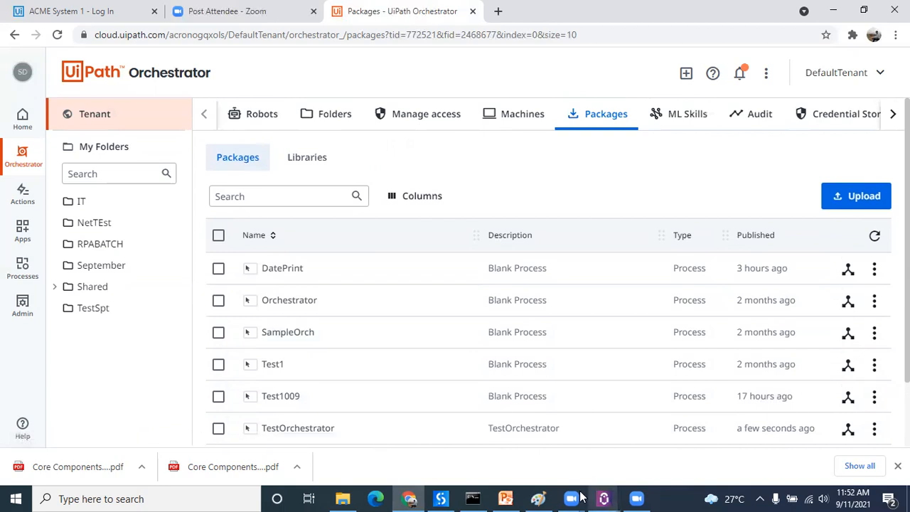
Step: Review the TestOrchestrator workflow in UiPath Studio, then return to Orchestrator in Chrome and view the tenant's robots and packages
left_click(441, 498)
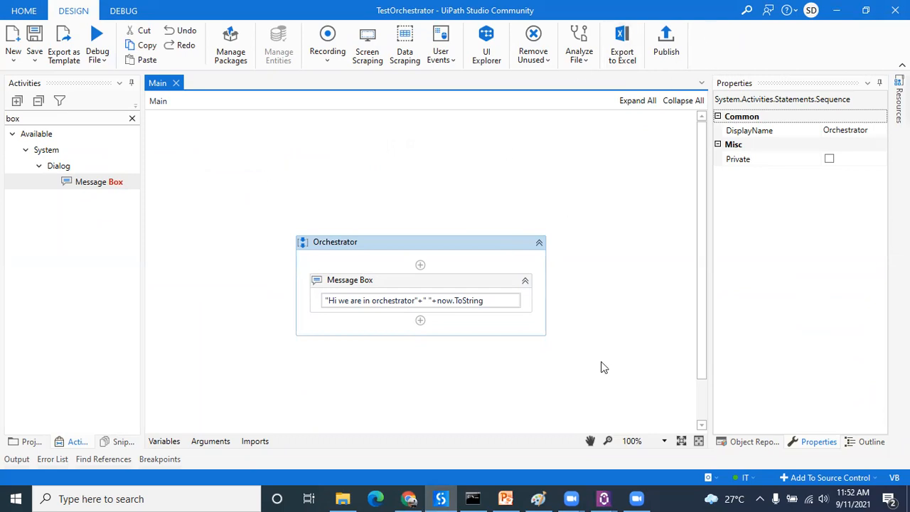
left_click(409, 498)
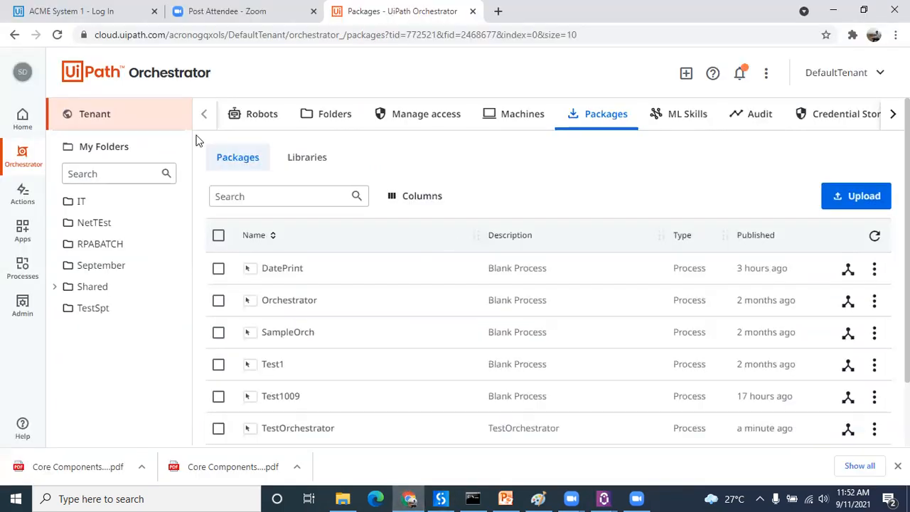
left_click(96, 107)
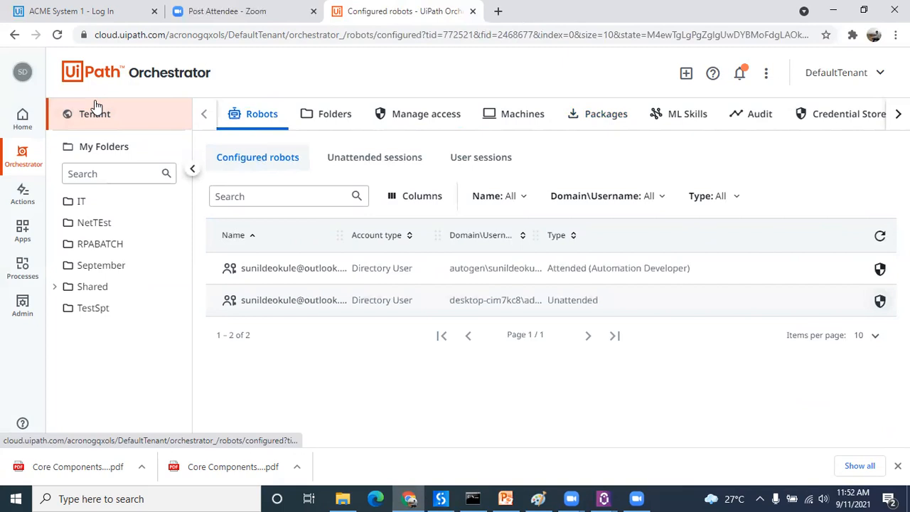
left_click(596, 116)
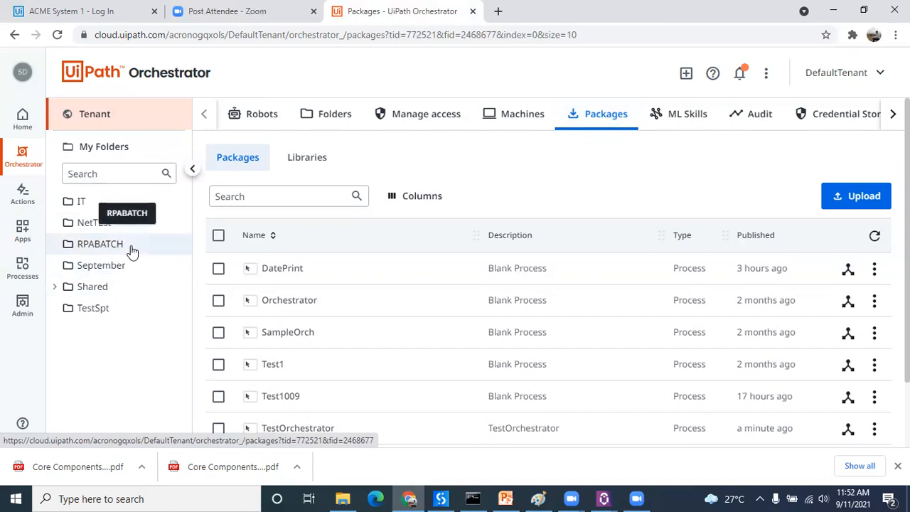
Step: Start adding a process in the RPABATCH folder from the TestOrchestrator package, version 1.0.1, with entry point Main.xaml
left_click(133, 251)
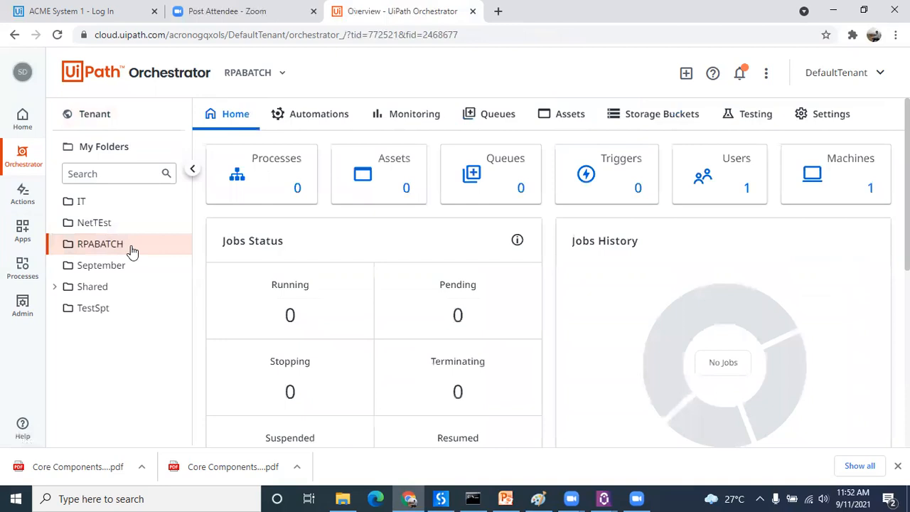
left_click(299, 174)
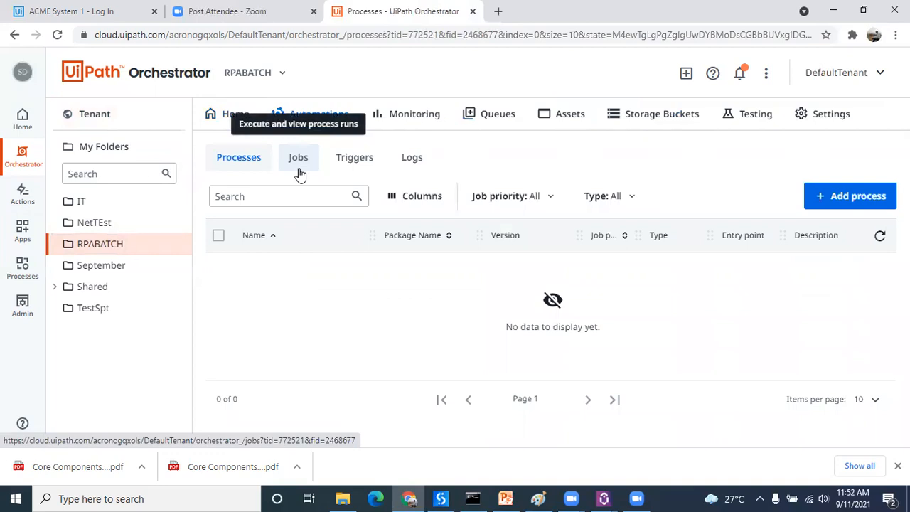
left_click(854, 198)
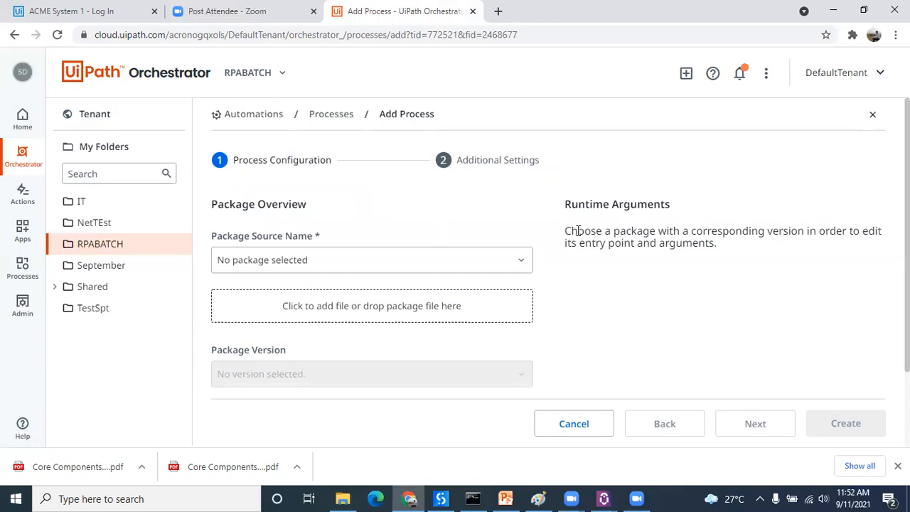
left_click(518, 260)
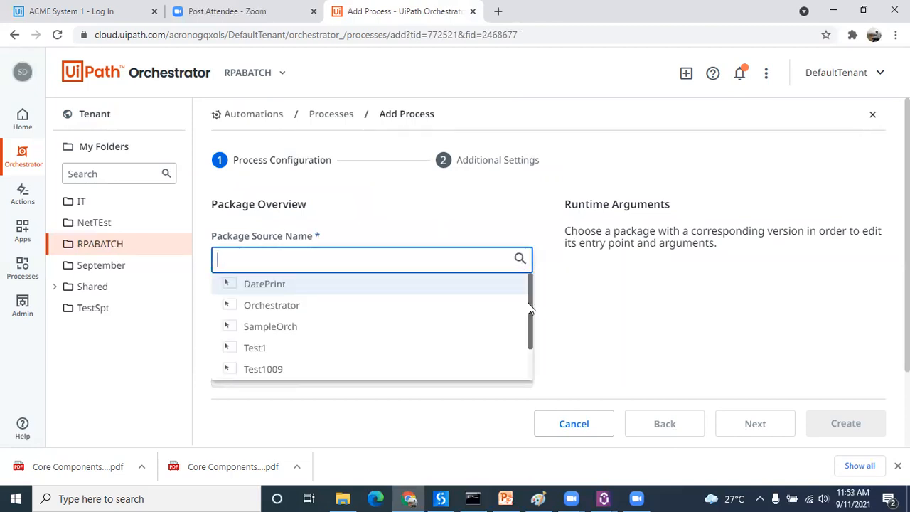
left_click_drag(531, 339, 524, 386)
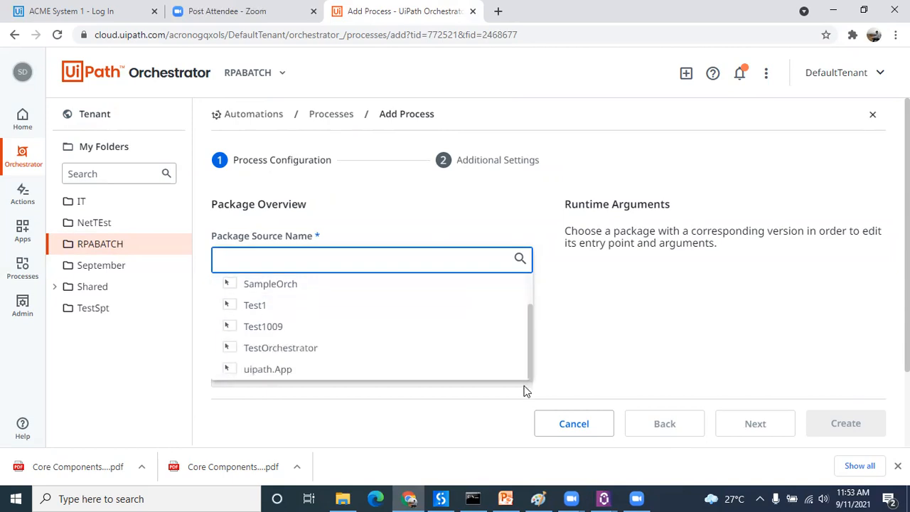
left_click(307, 349)
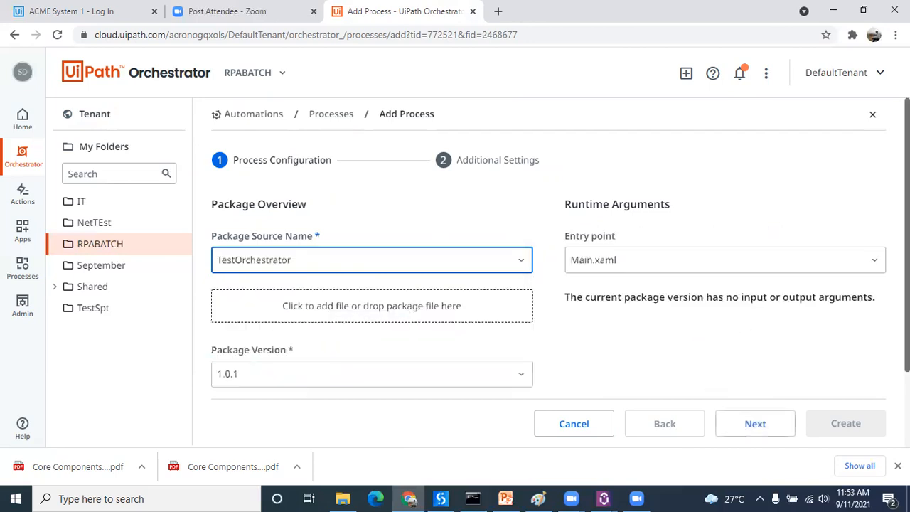
left_click_drag(907, 249, 906, 299)
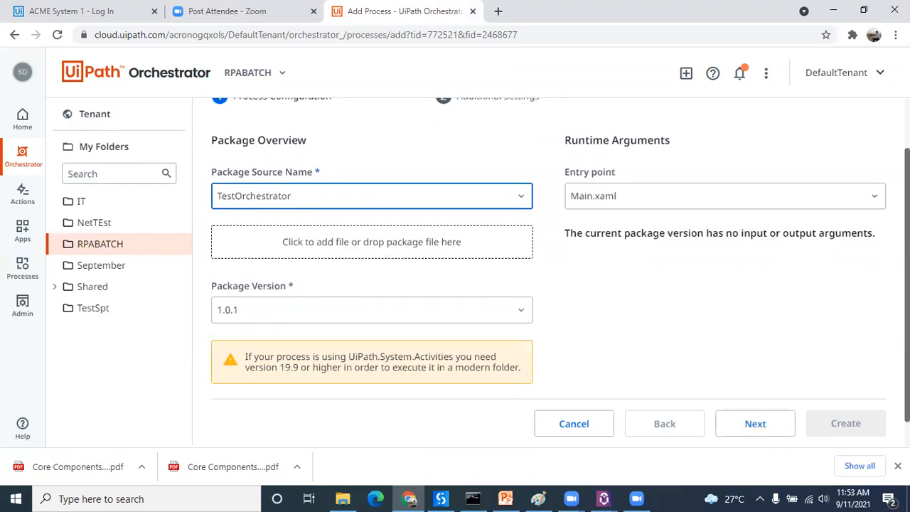
Step: Give the process the display name TestRPABatch and create it, leaving the remaining additional settings at their defaults
left_click(756, 423)
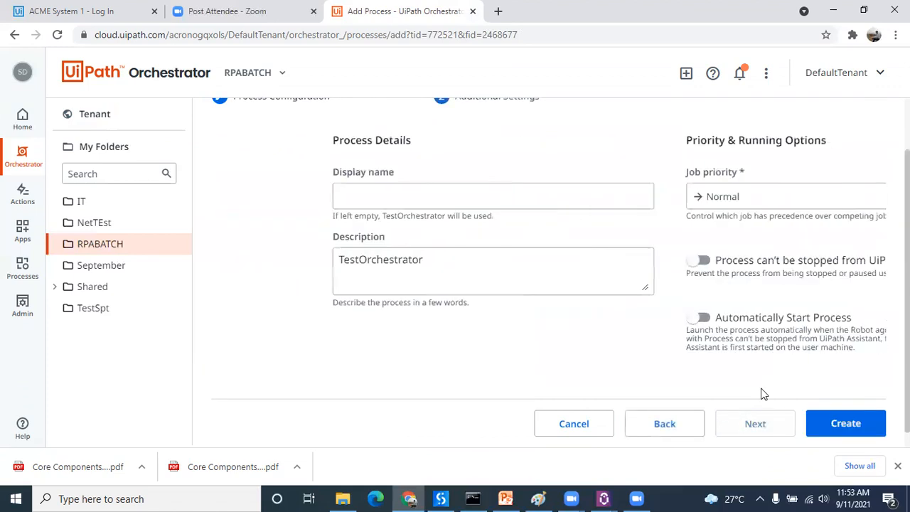
left_click(287, 197)
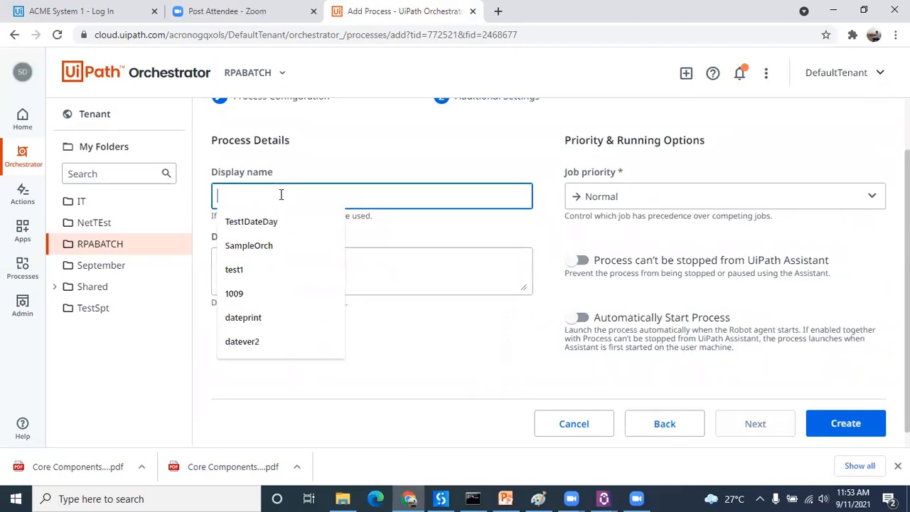
type("Test")
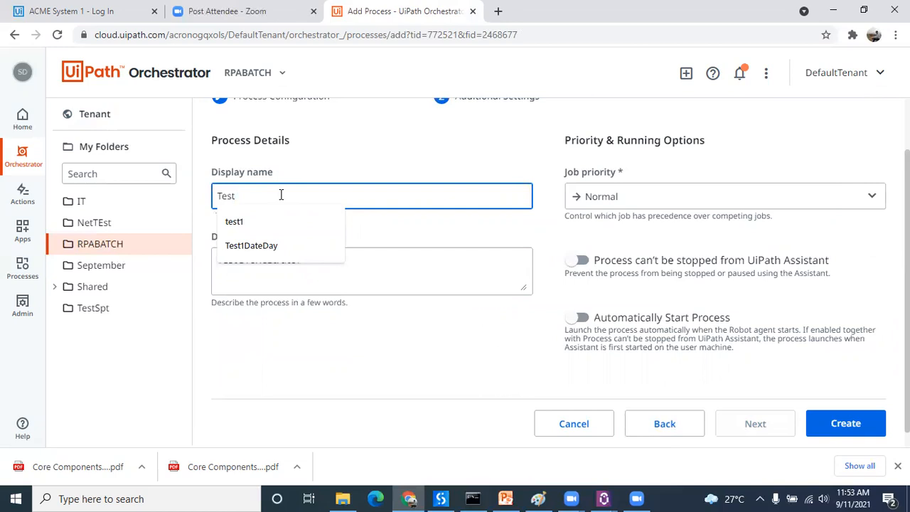
type("RPA")
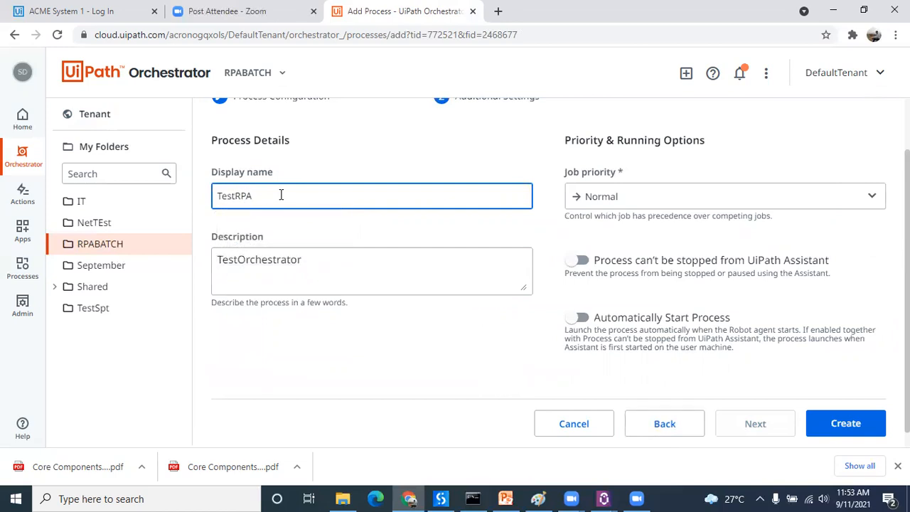
type("Batch")
key("Return")
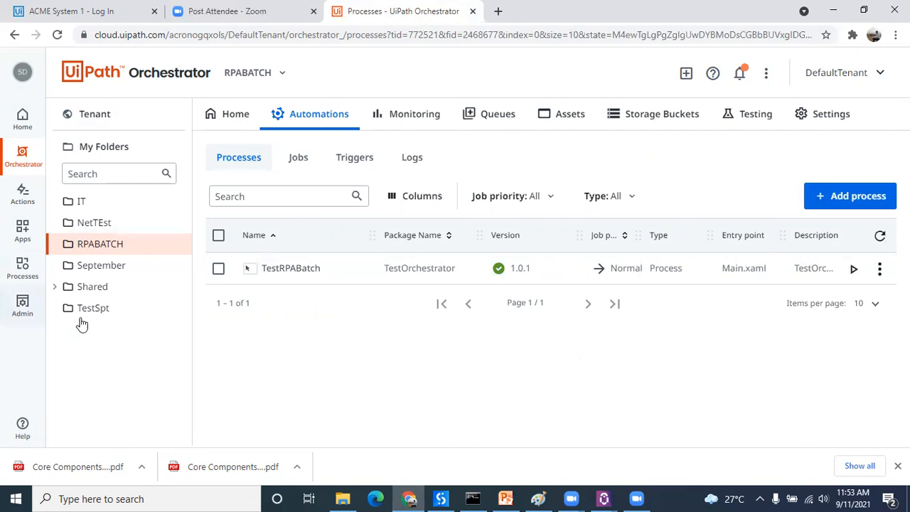
Step: Run TestRPABatch from the process list with the available user account on machine DESKTOP-CIM7KC8, and dismiss its message box
left_click(855, 273)
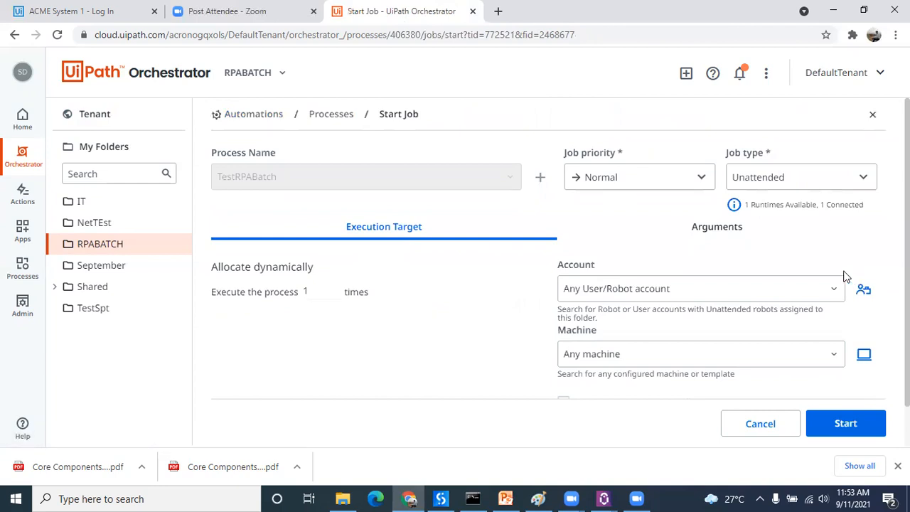
left_click(821, 286)
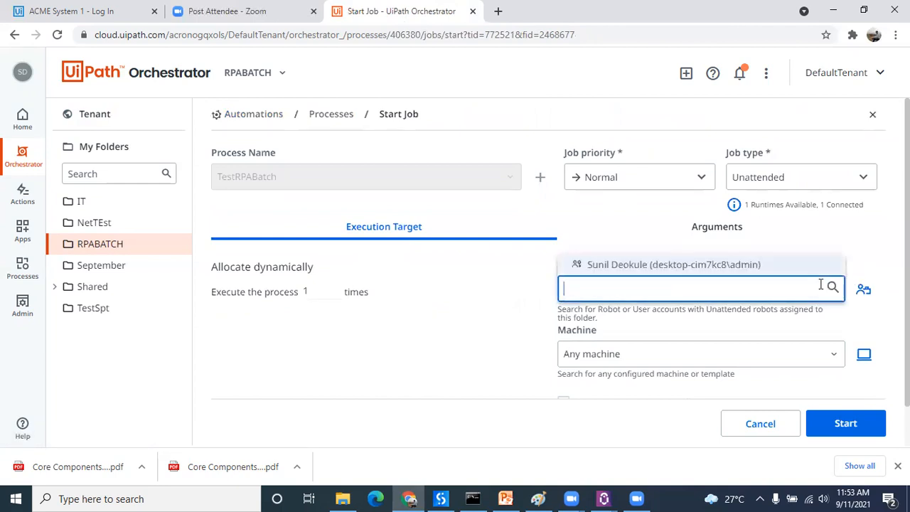
left_click(731, 266)
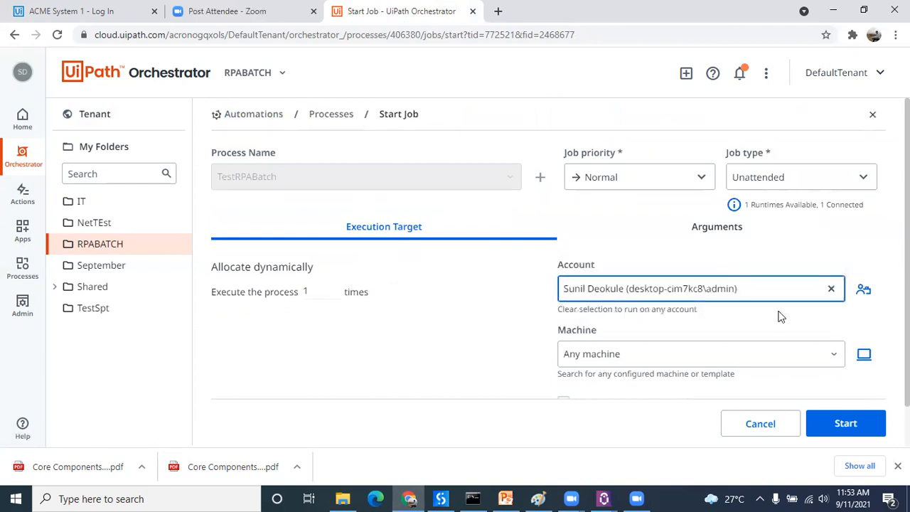
left_click(818, 353)
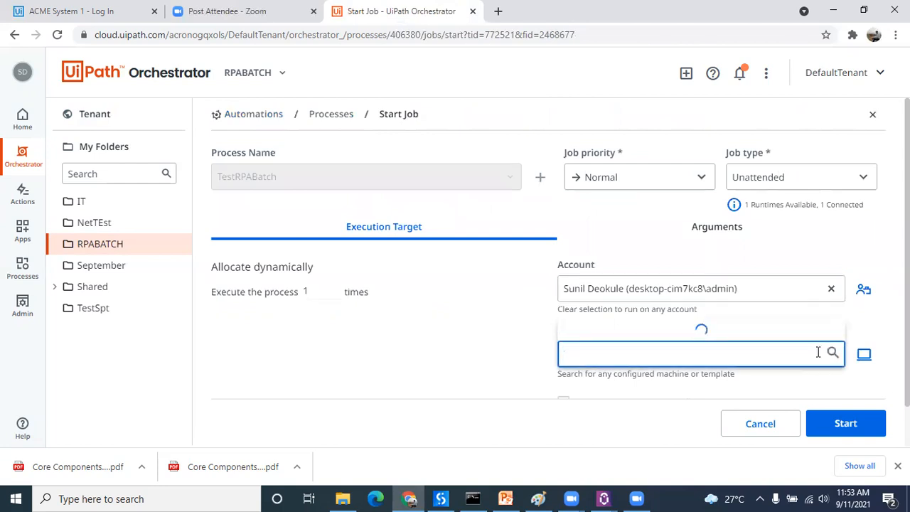
left_click(676, 328)
key("Return")
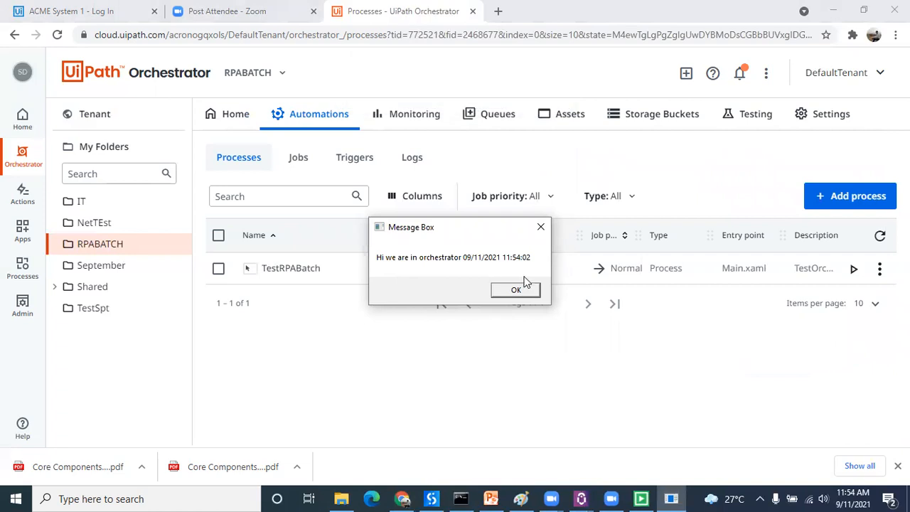
left_click(526, 291)
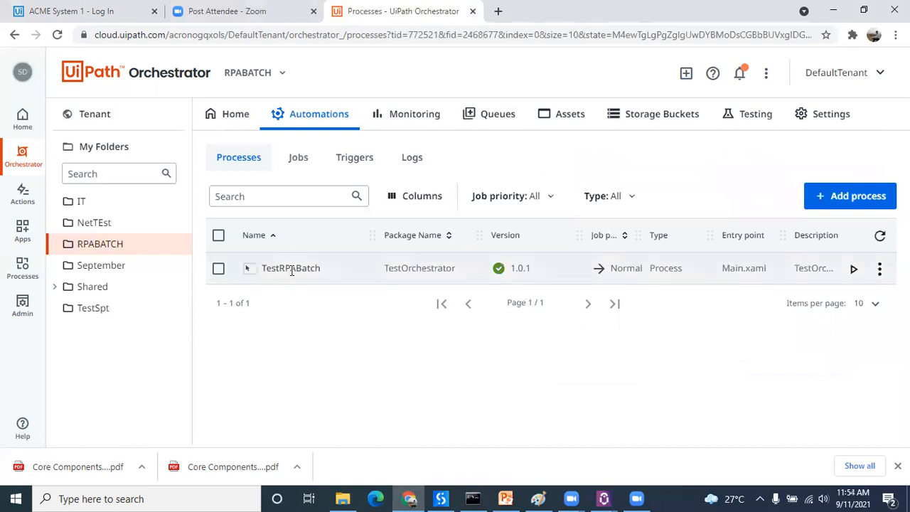
Step: Begin a new job from the RPABATCH folder's job list and select TestRPABatch as its process
left_click(296, 157)
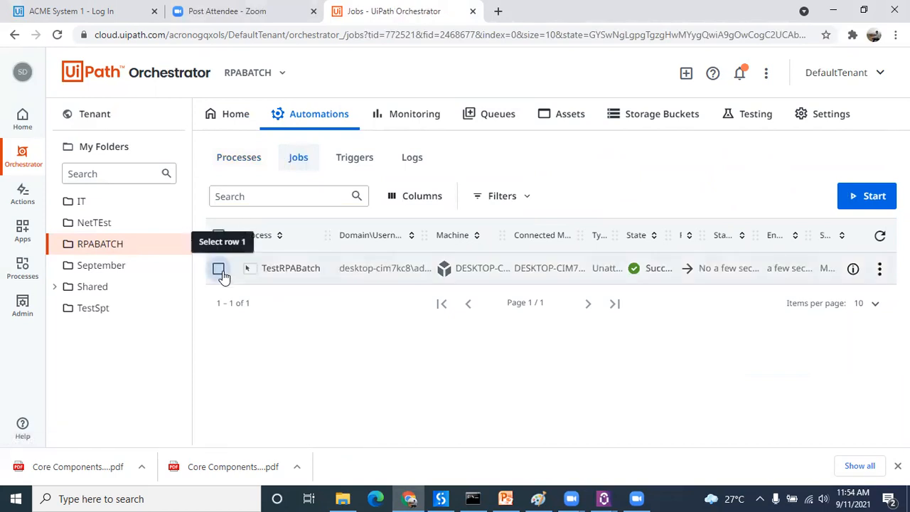
left_click(219, 271)
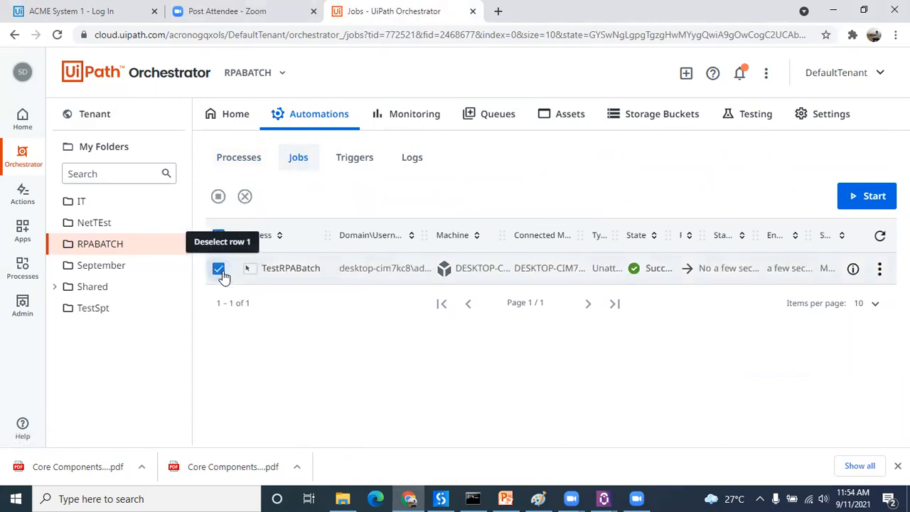
left_click(863, 197)
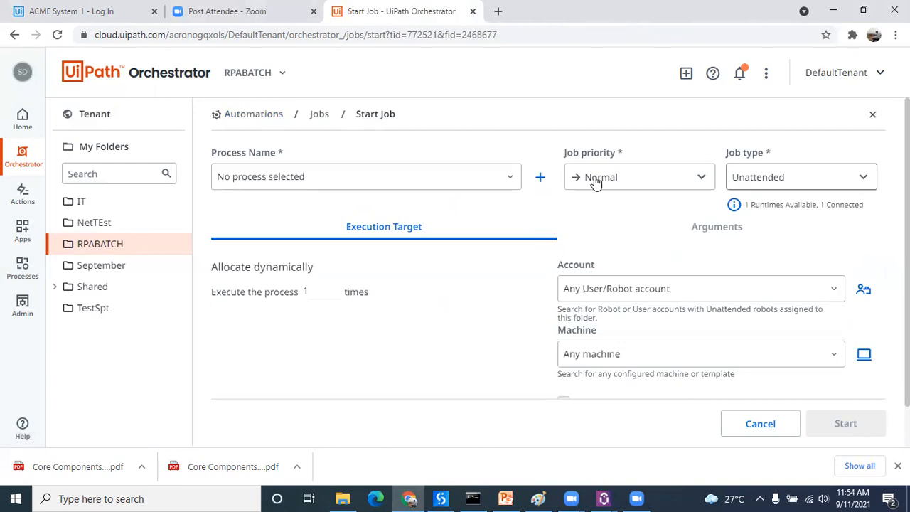
left_click(510, 182)
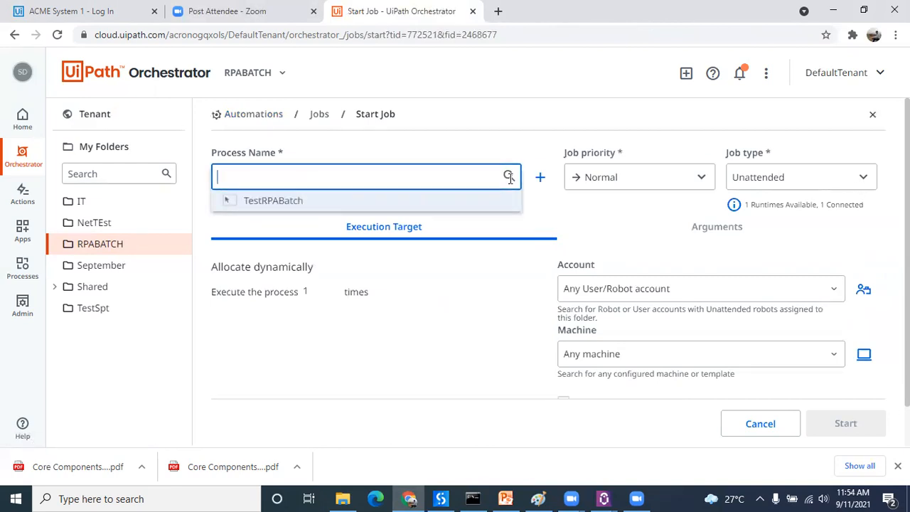
left_click(324, 205)
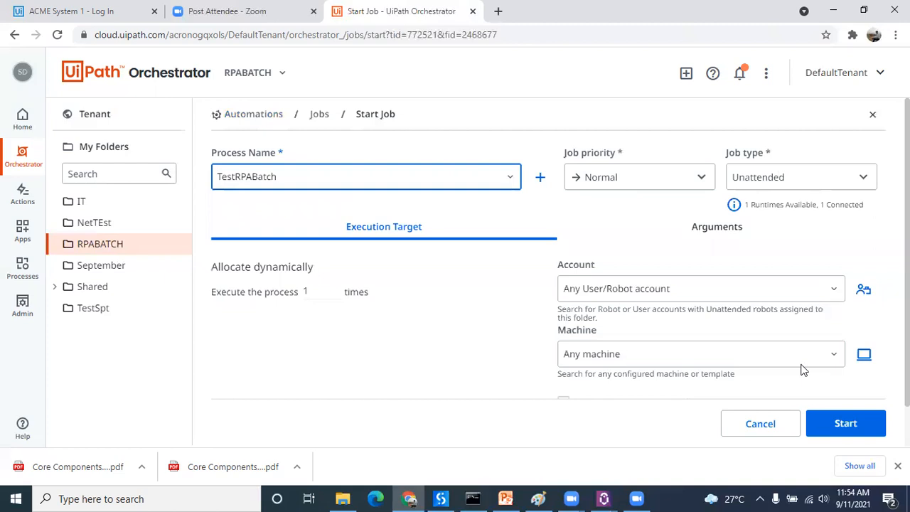
Step: Start the new job with the available user account on machine DESKTOP-CIM7KC8, and dismiss its message box
left_click(824, 295)
left_click(759, 264)
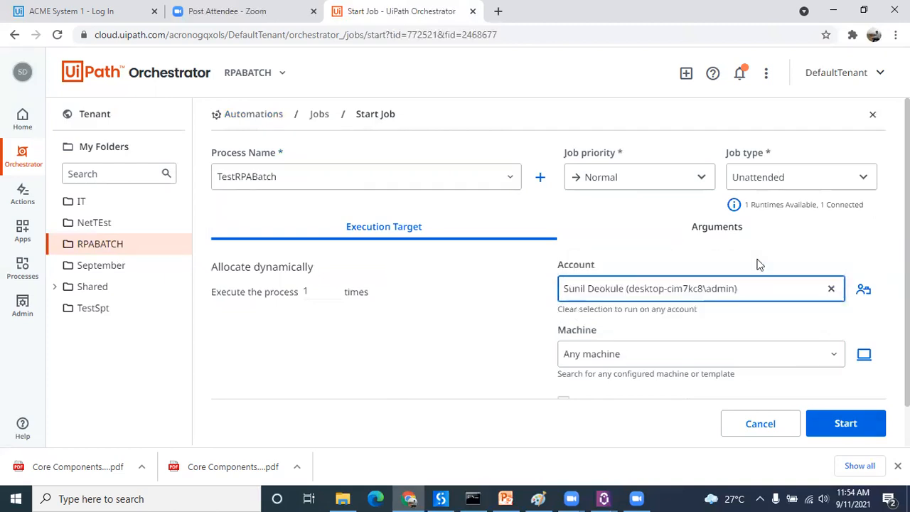
left_click(809, 356)
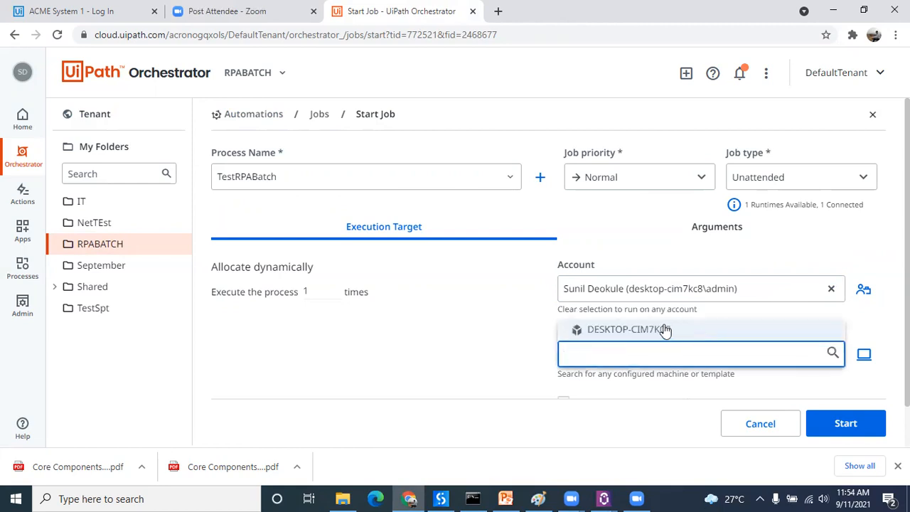
left_click(665, 329)
left_click(843, 423)
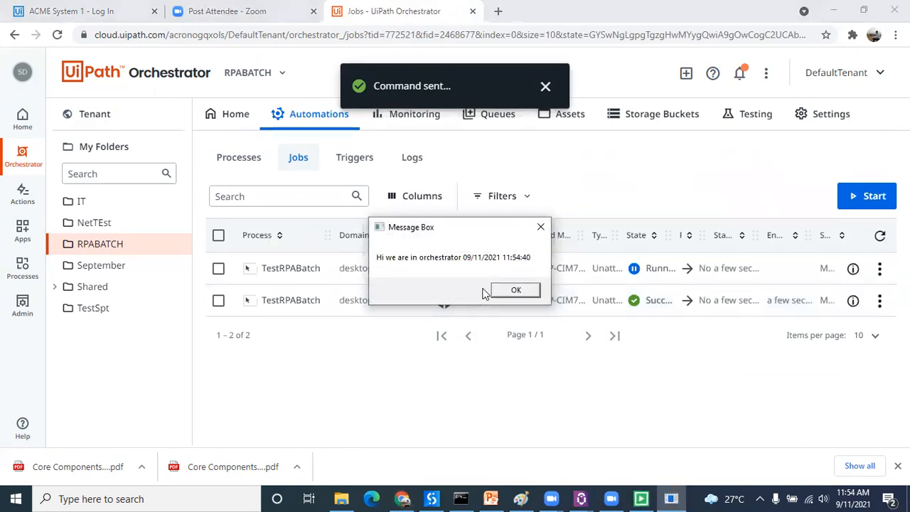
left_click(517, 289)
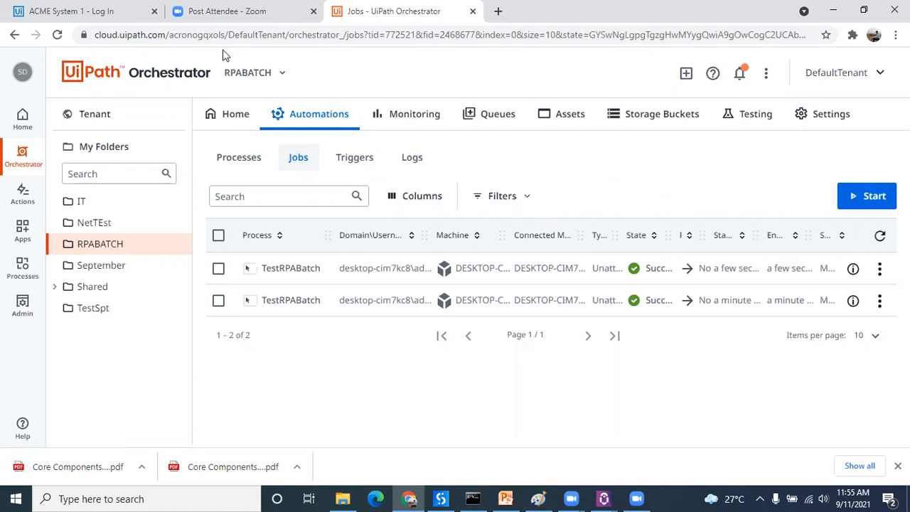
Step: Look over the tenant's robots and machines, then return to the RPABATCH folder overview
left_click(118, 121)
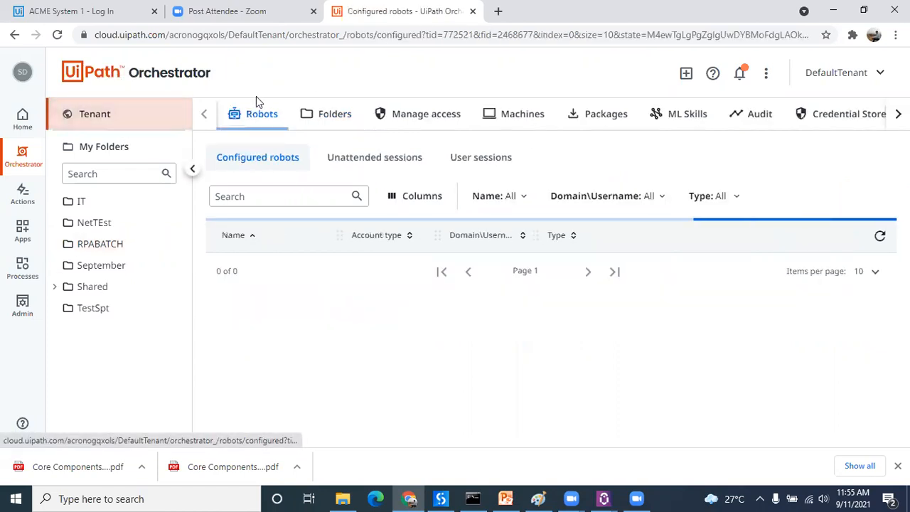
left_click(524, 121)
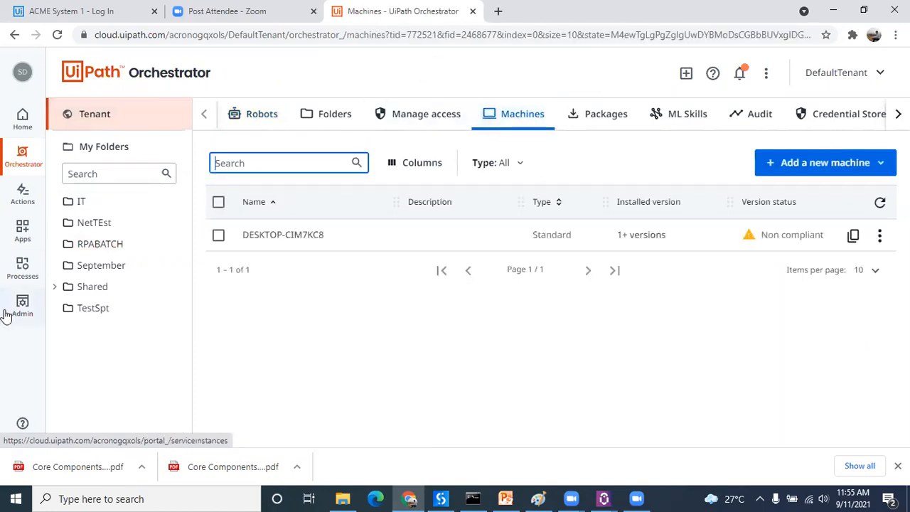
left_click(103, 249)
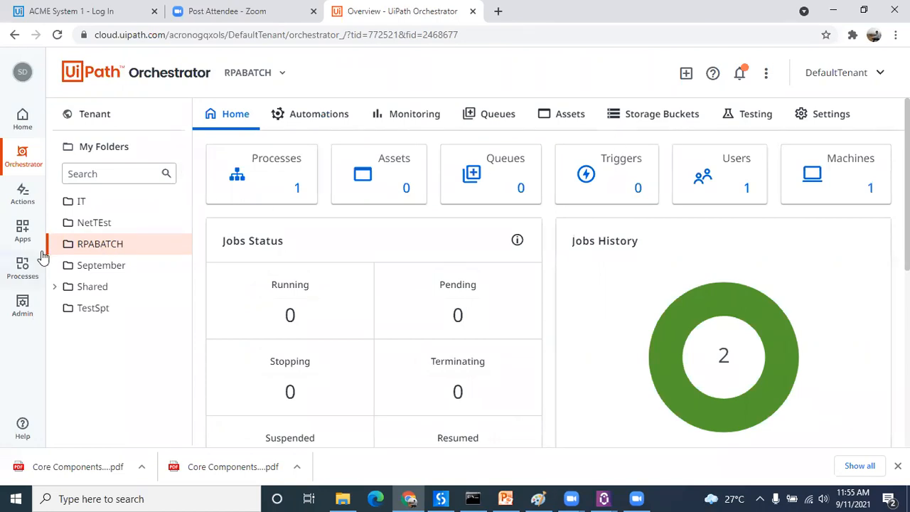
left_click(140, 245)
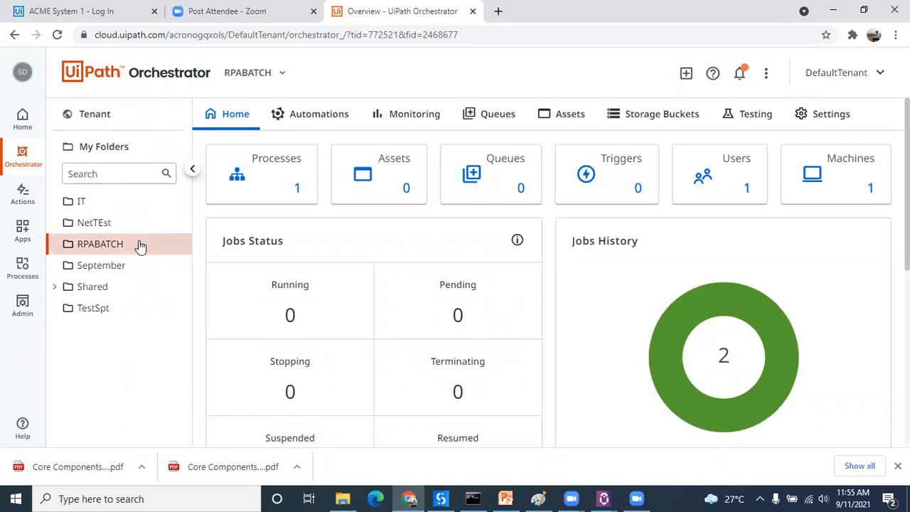
left_click(257, 189)
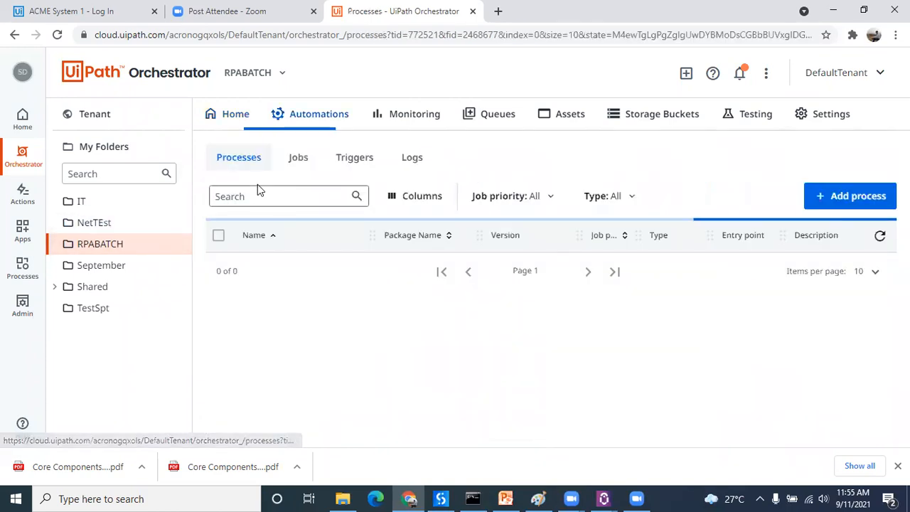
left_click(867, 197)
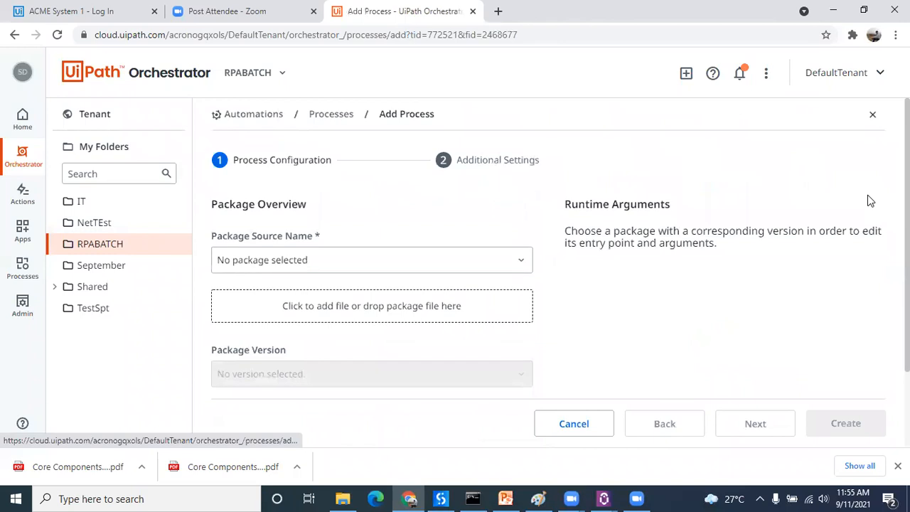
left_click(518, 258)
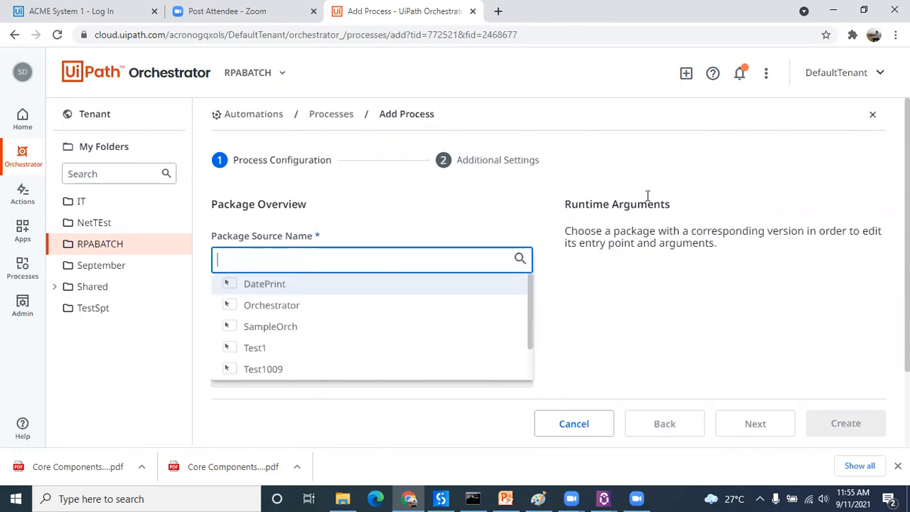
left_click(773, 158)
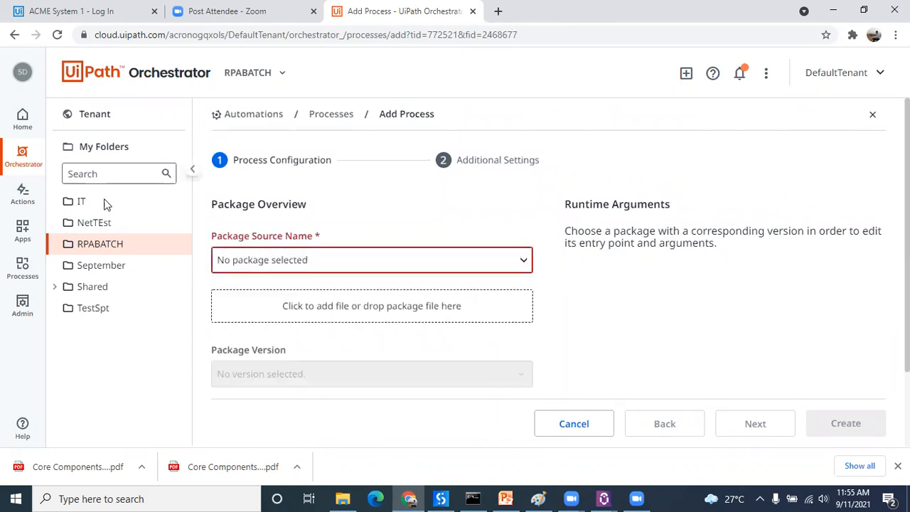
left_click(116, 244)
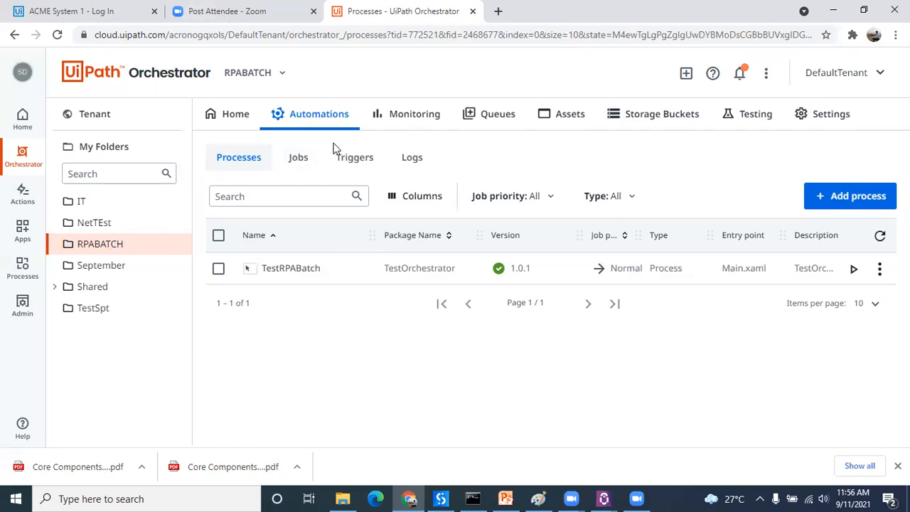
Step: Start a new time trigger in the RPABATCH folder and name it trigerRPA
left_click(350, 160)
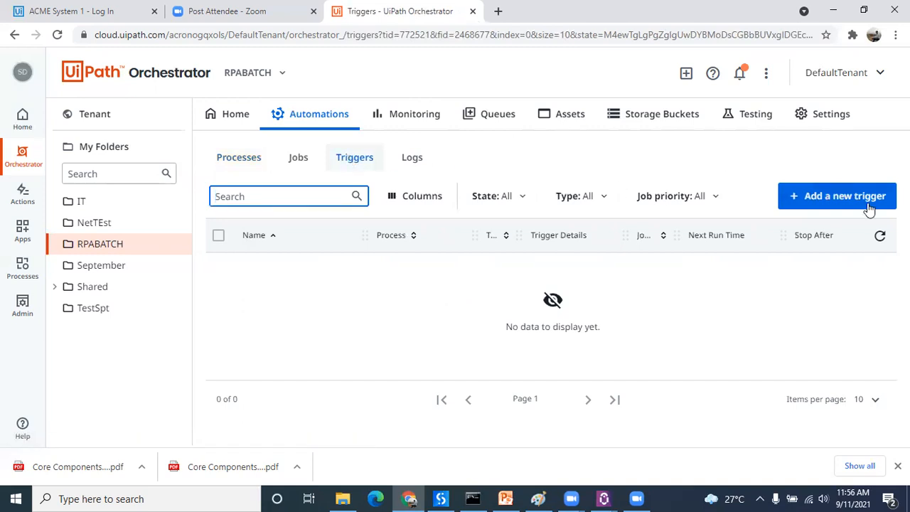
left_click(848, 194)
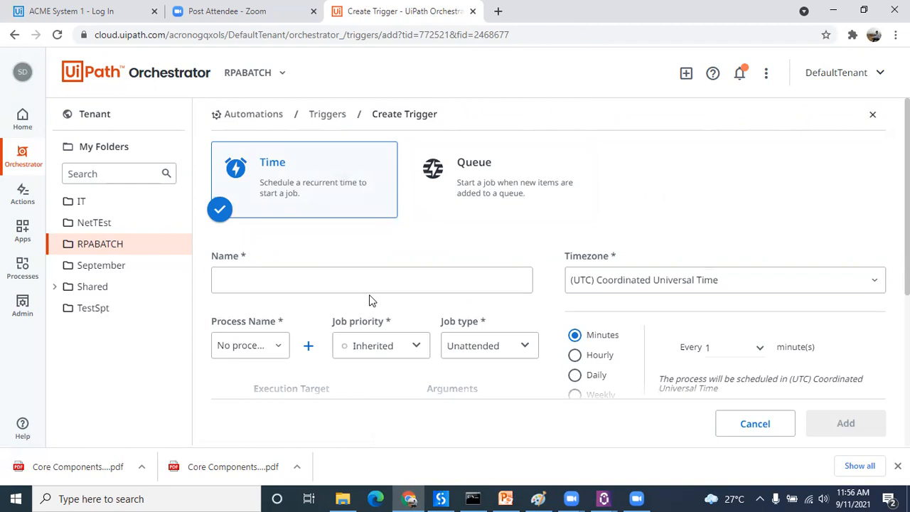
left_click(294, 281)
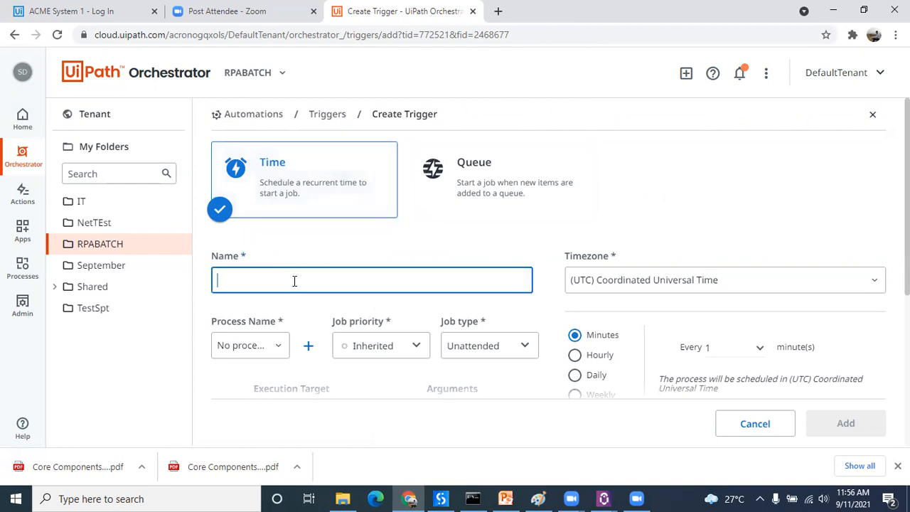
type("trigerRPA")
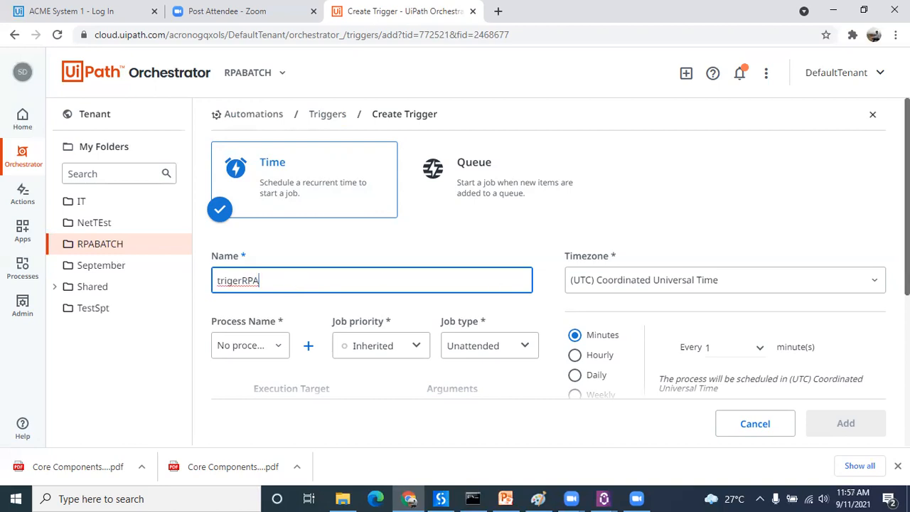
Step: Select TestRPABatch as the process the new trigger runs
scroll(613, 311, "down", 2)
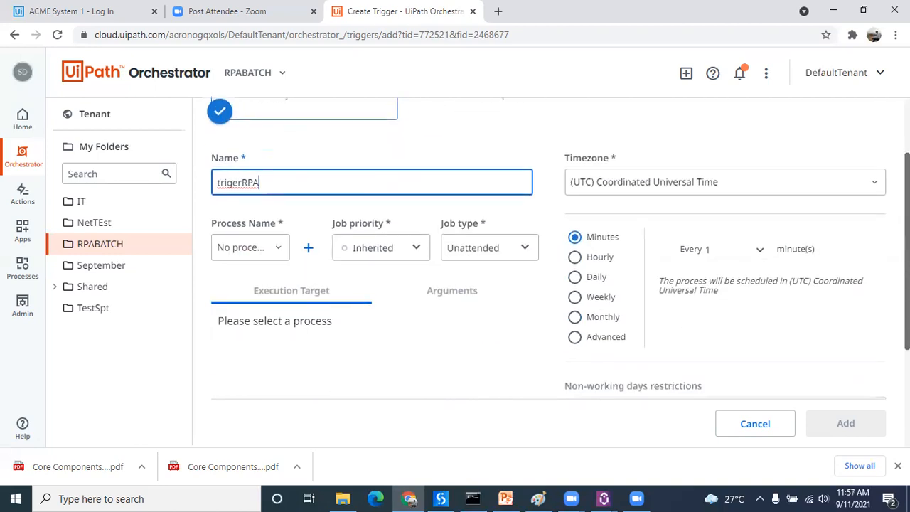
left_click(277, 247)
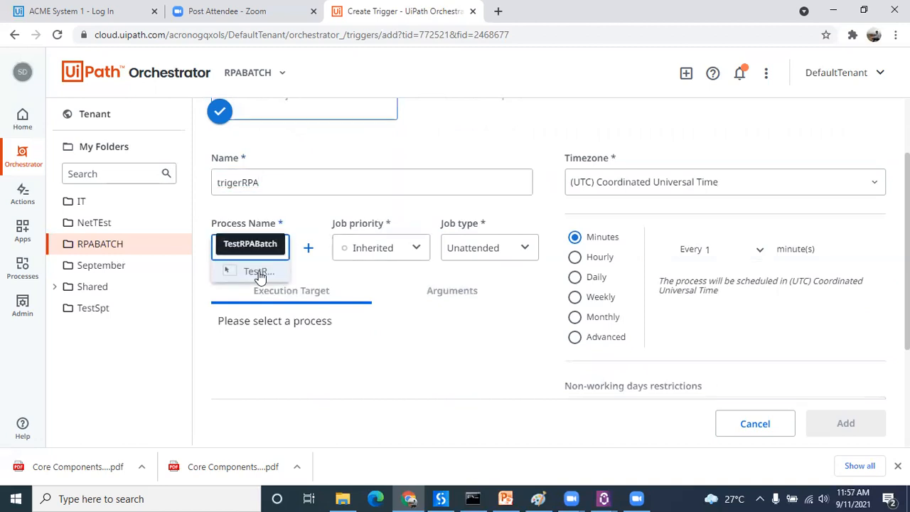
left_click(259, 273)
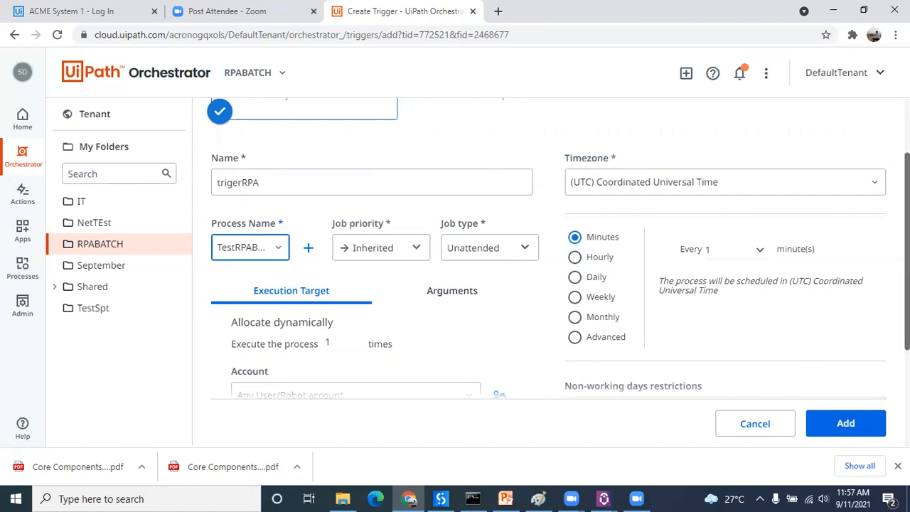
scroll(826, 192, "up", 1)
scroll(826, 192, "down", 2)
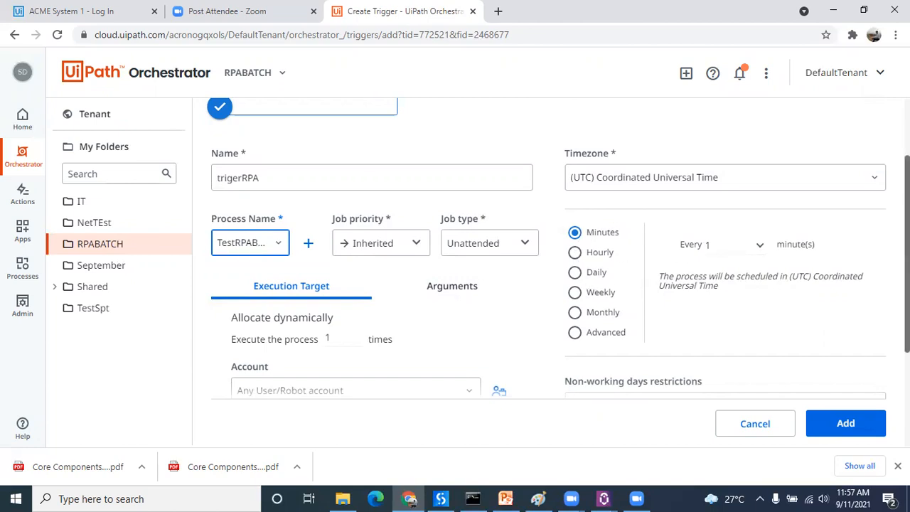
Step: Set the trigger's execution target to the available user account and machine DESKTOP-CIM7KC8
scroll(561, 299, "down", 3)
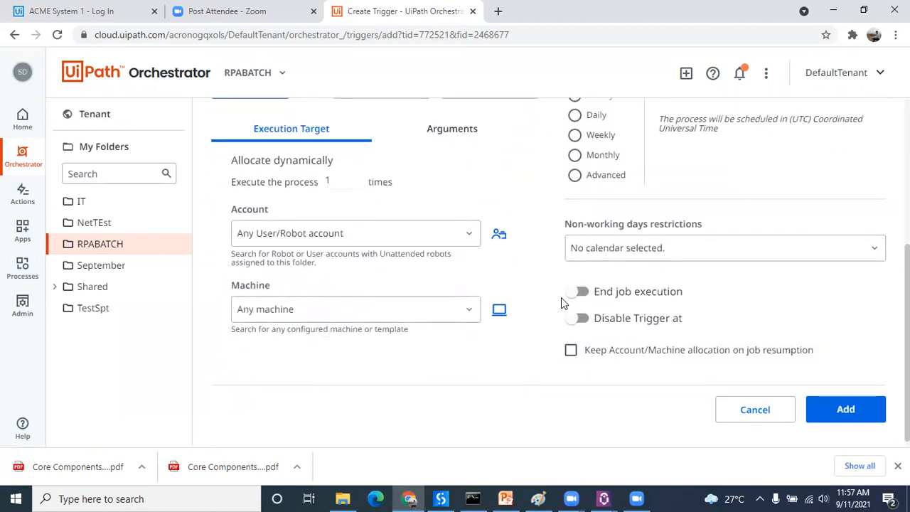
left_click(466, 235)
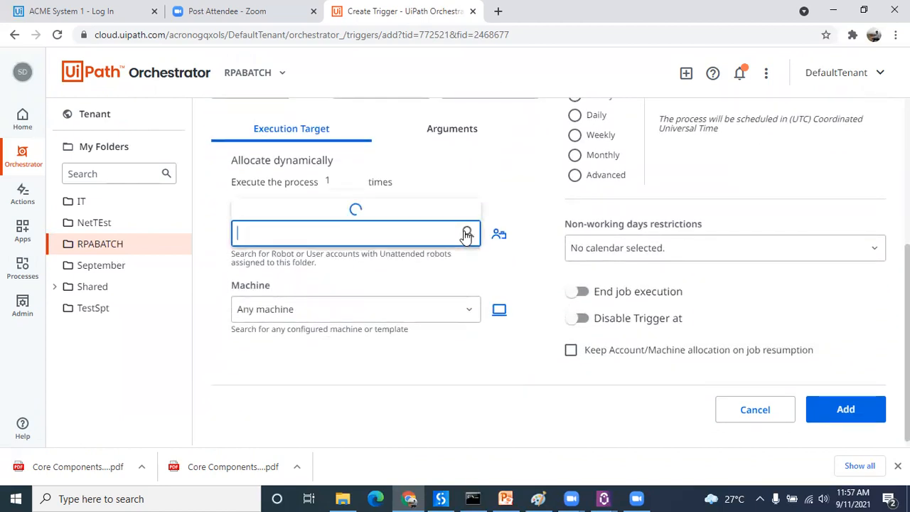
left_click(390, 208)
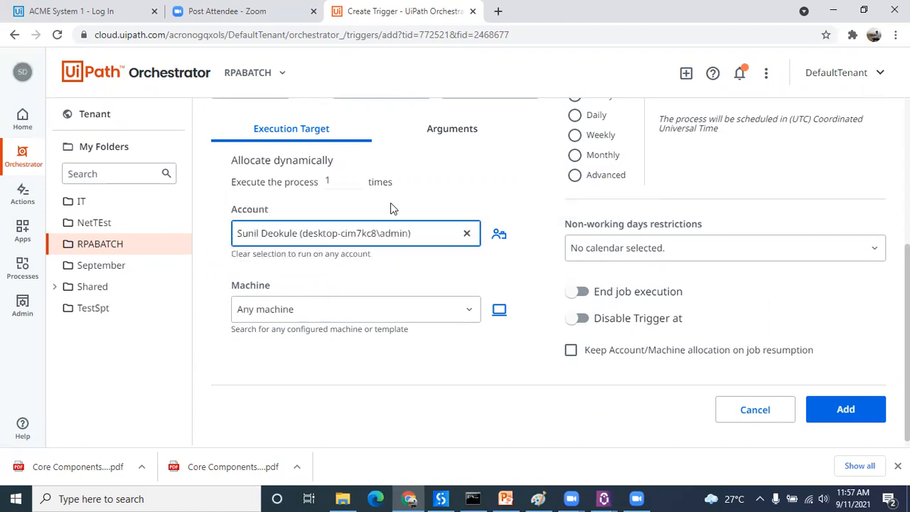
left_click(466, 309)
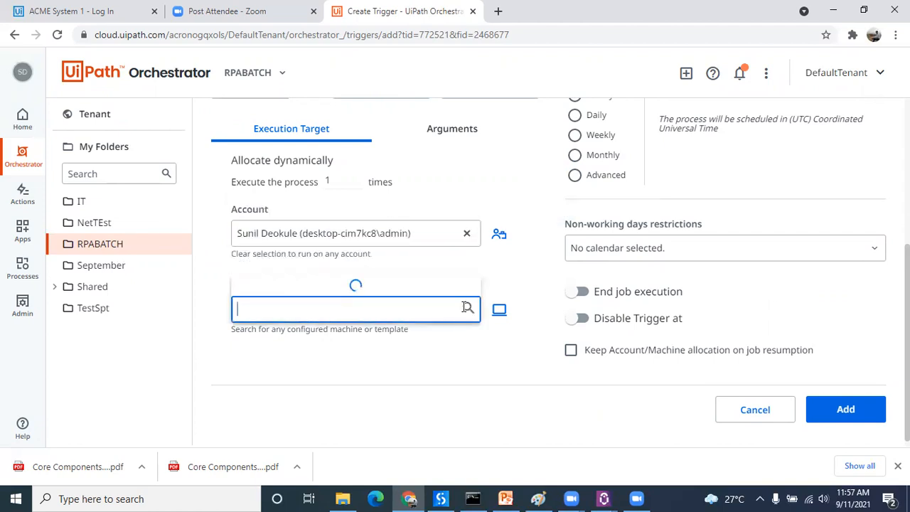
left_click(318, 285)
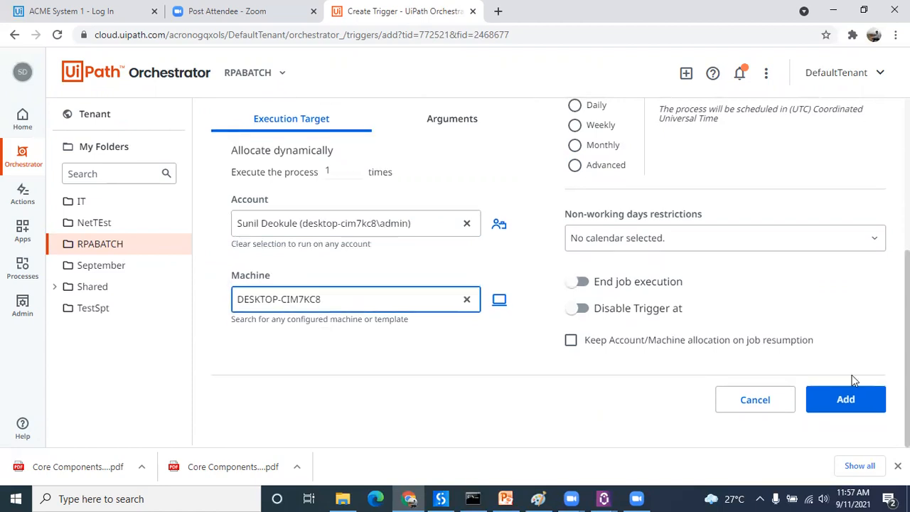
Step: Add the trigger with its every 1 minute schedule, and dismiss the message boxes from its first two runs
left_click(851, 396)
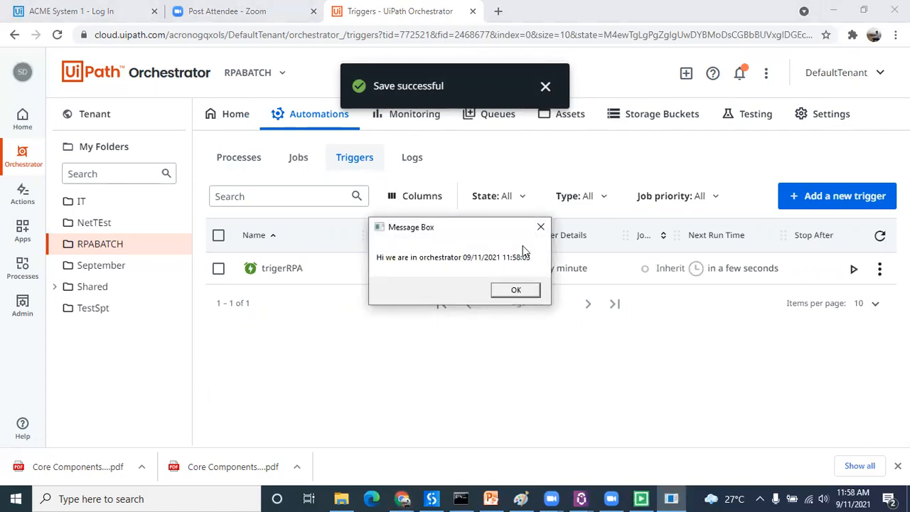
left_click(521, 290)
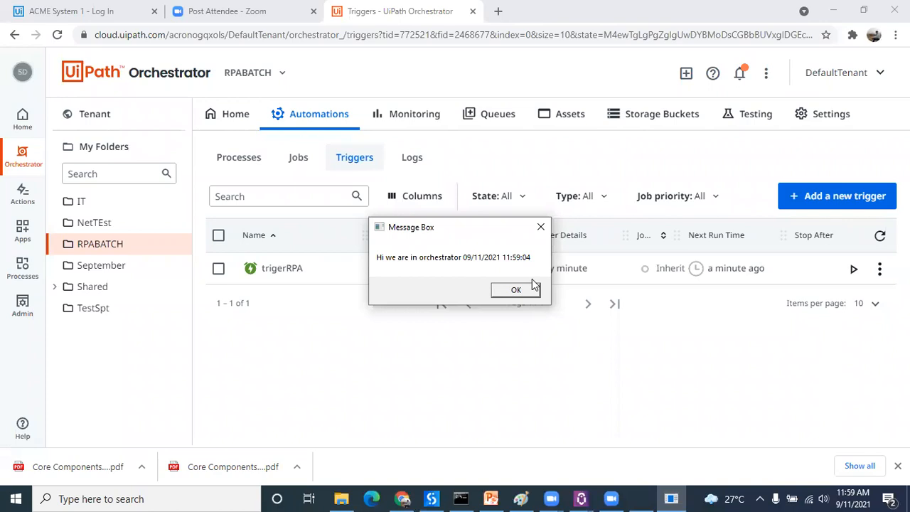
left_click(521, 292)
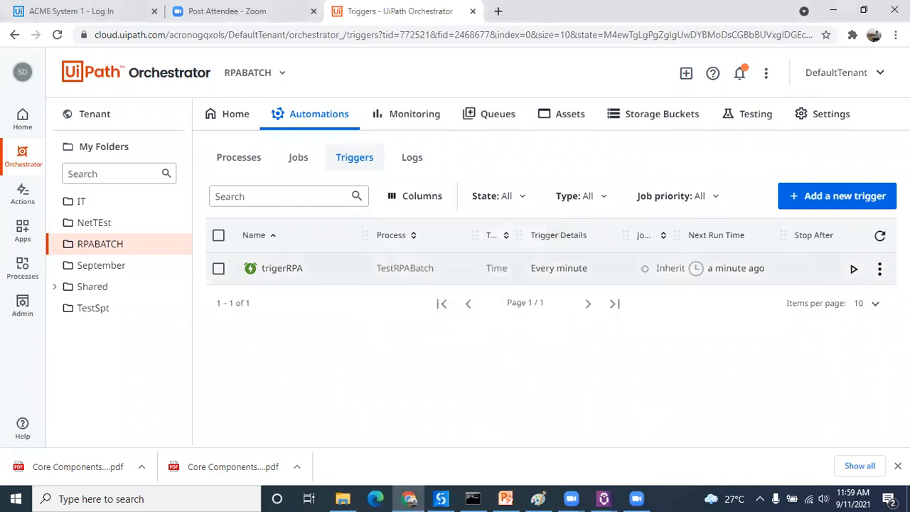
Step: Open the trigerRPA trigger for editing and enable its Disable Trigger at option
left_click(881, 268)
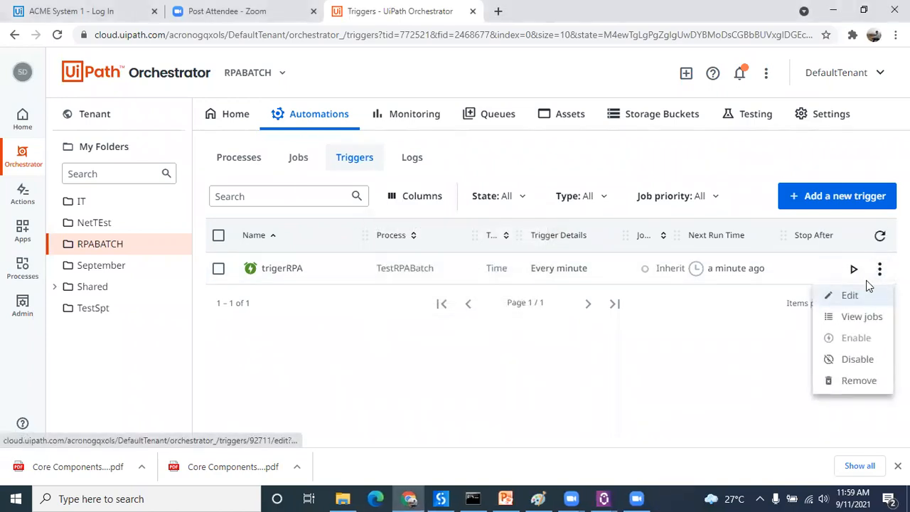
left_click(851, 295)
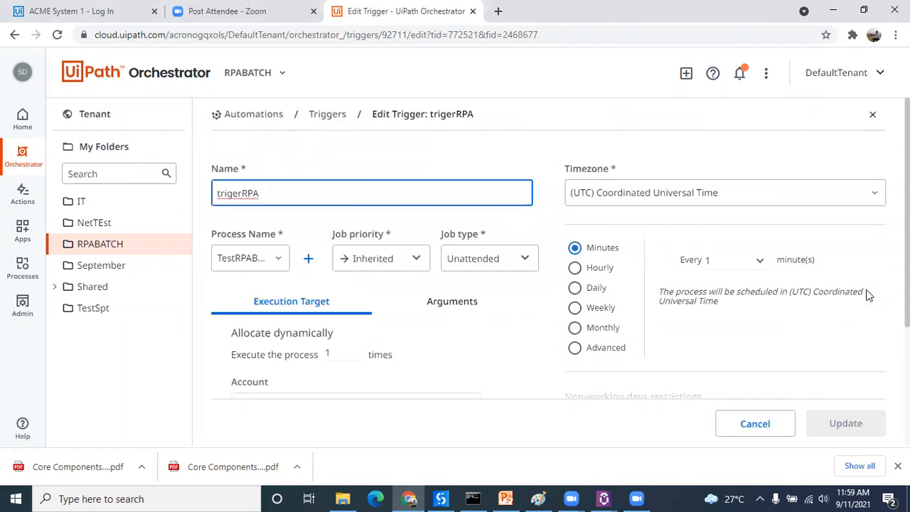
scroll(866, 295, "down", 3)
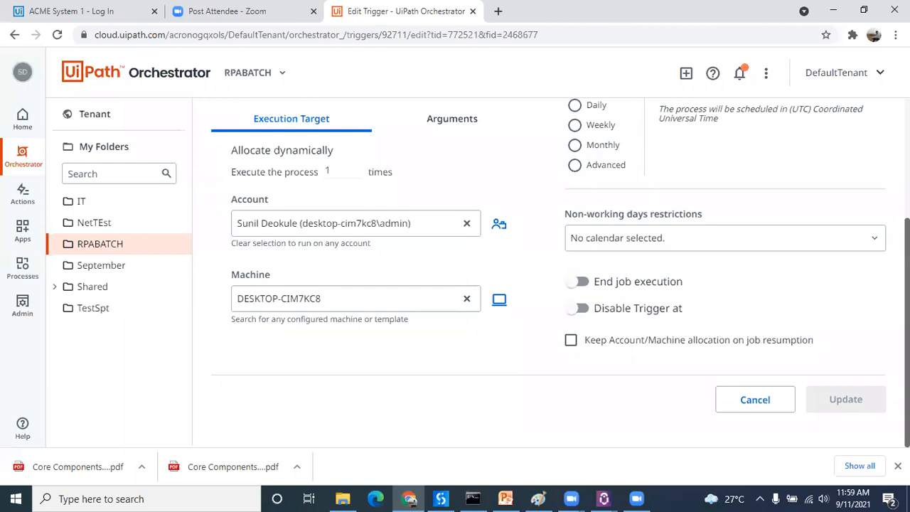
scroll(560, 249, "up", 1)
scroll(561, 250, "down", 1)
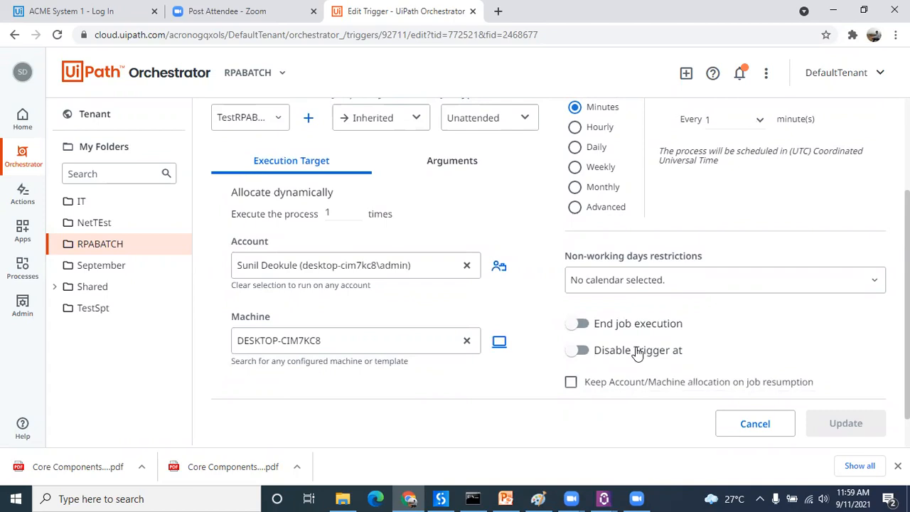
left_click(582, 350)
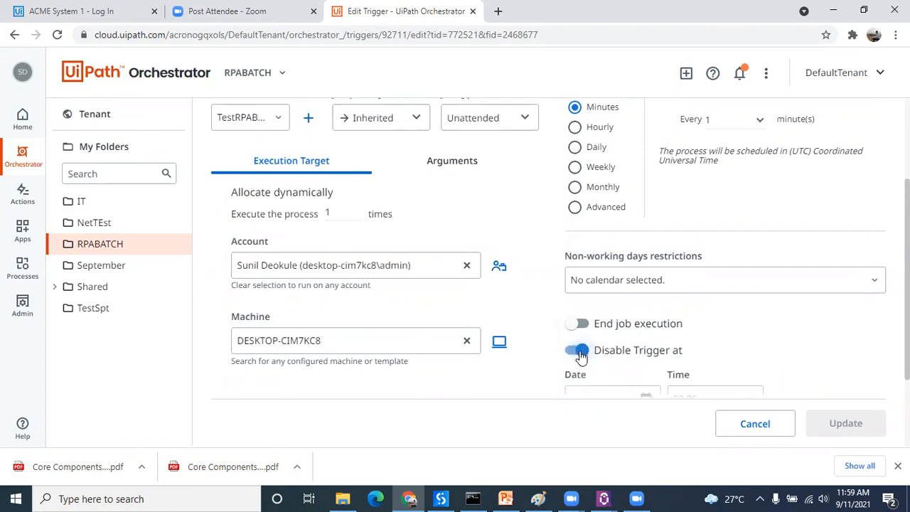
Step: Enable End job execution for the trigger, and dismiss the message boxes from its scheduled runs
scroll(907, 285, "down", 1)
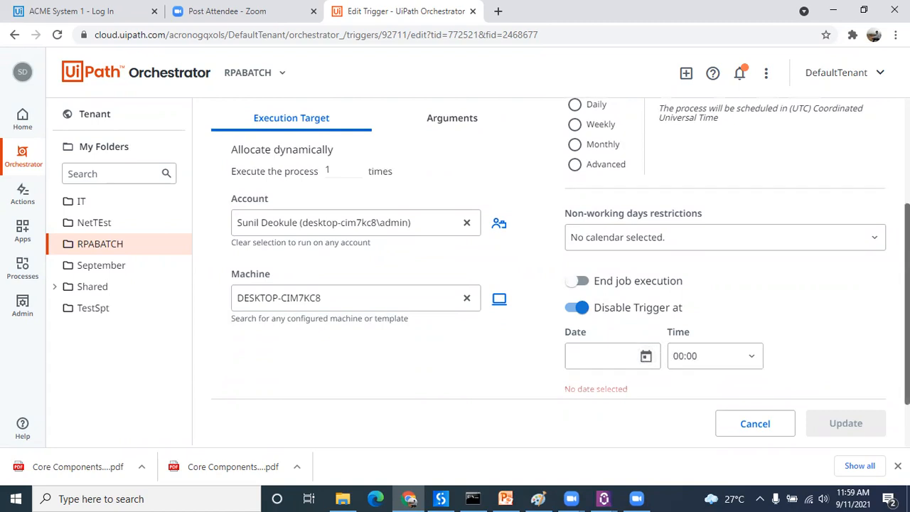
scroll(487, 257, "down", 1)
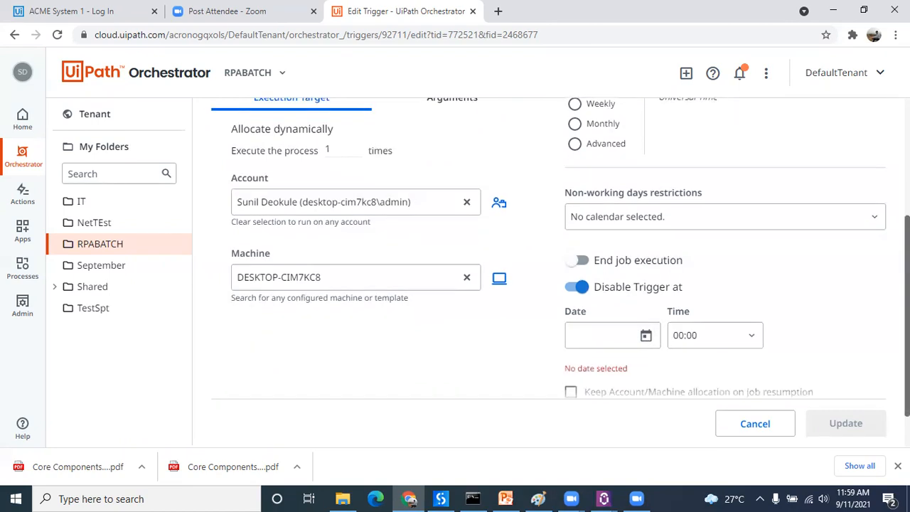
scroll(487, 256, "down", 1)
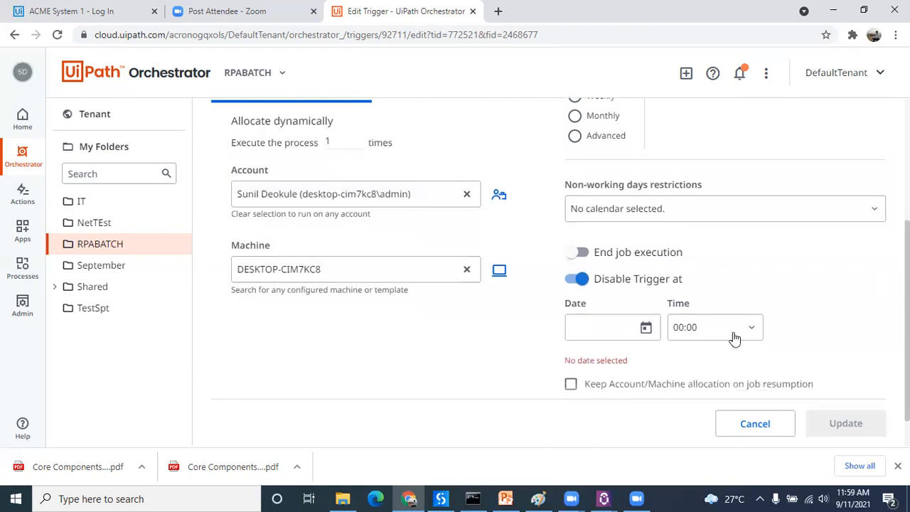
left_click(582, 253)
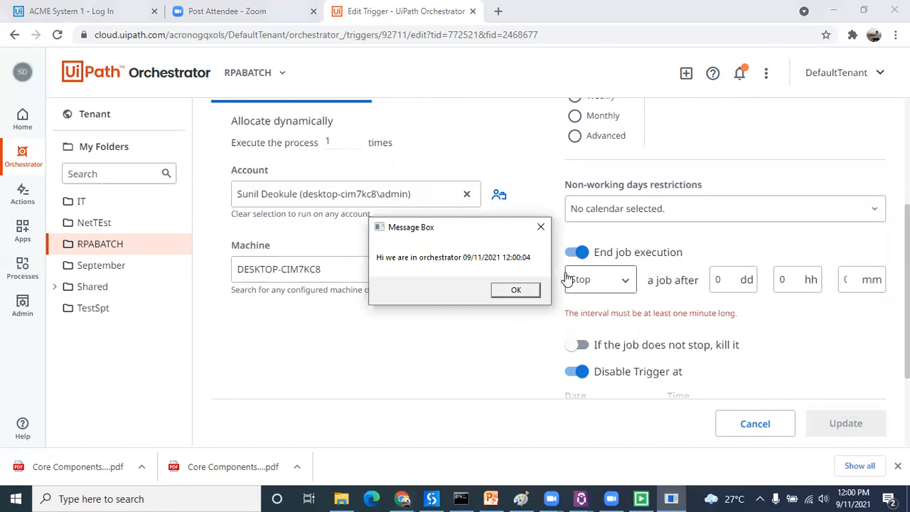
left_click(519, 290)
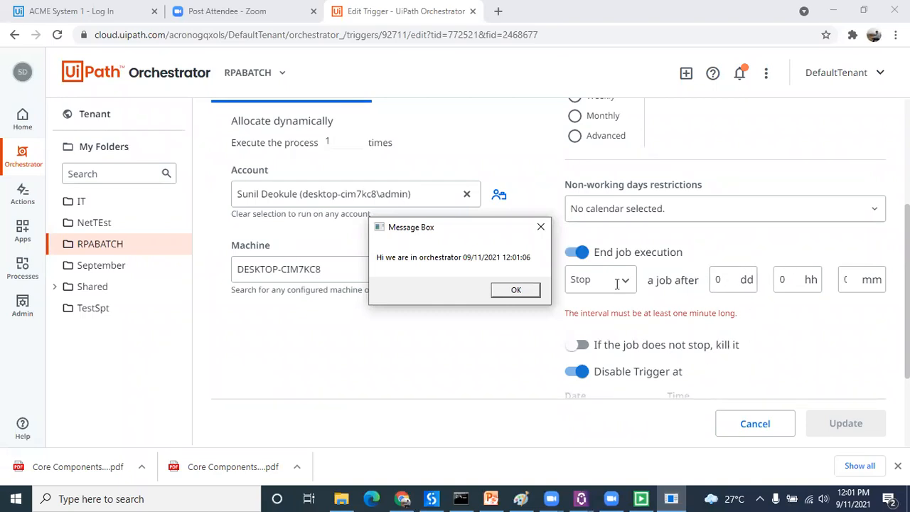
left_click(516, 291)
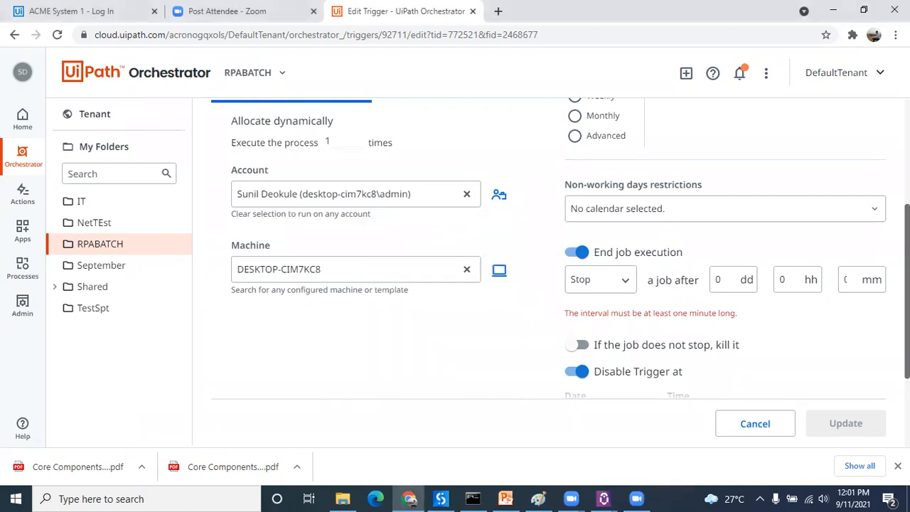
Step: Switch to UiPath Studio and add a second Message Box below the first with the text "Process is completed"
left_click(441, 498)
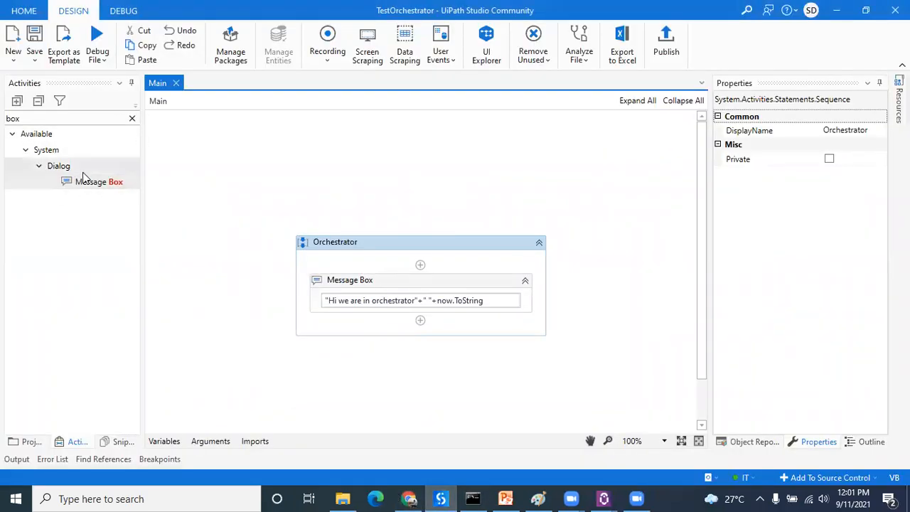
left_click_drag(90, 181, 436, 317)
left_click(357, 335)
type("\"")
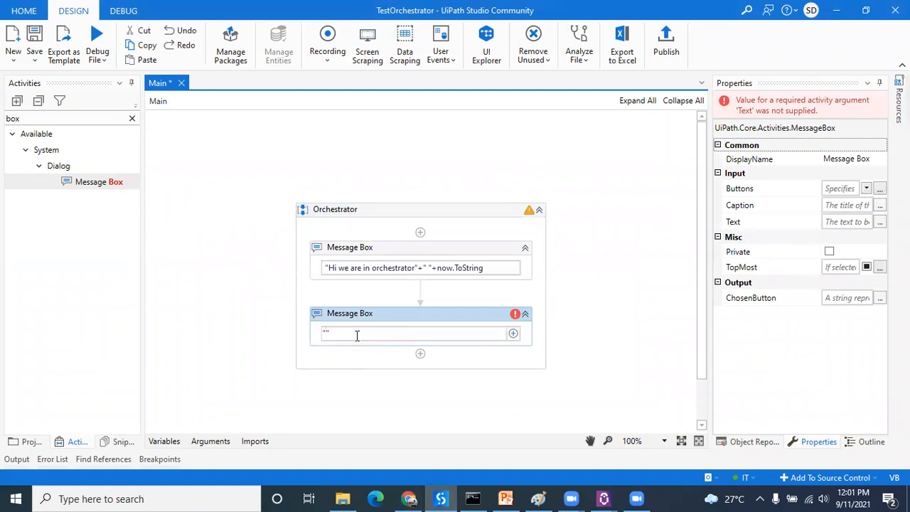
type("rocess is completed")
left_click(669, 304)
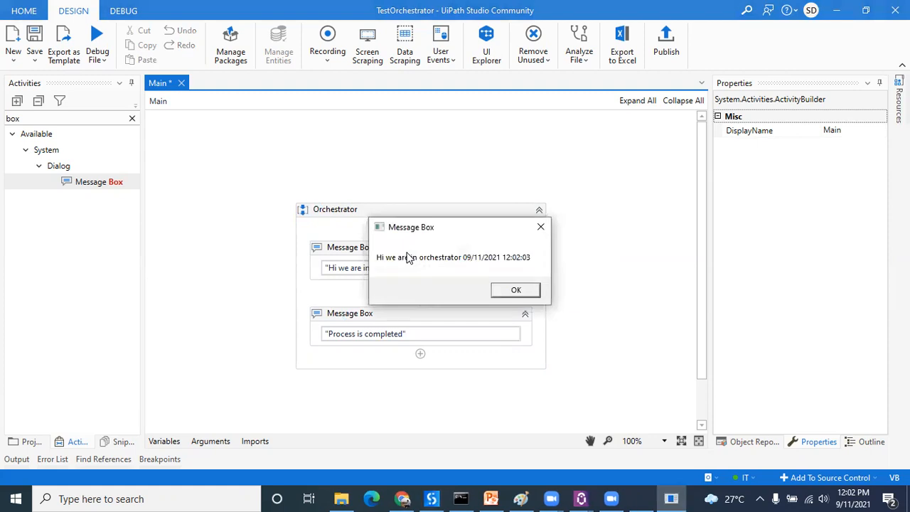
Step: Switch to Orchestrator in Chrome, leave the trigerRPA edit page without saving its changes, and disable the trigger
left_click(403, 498)
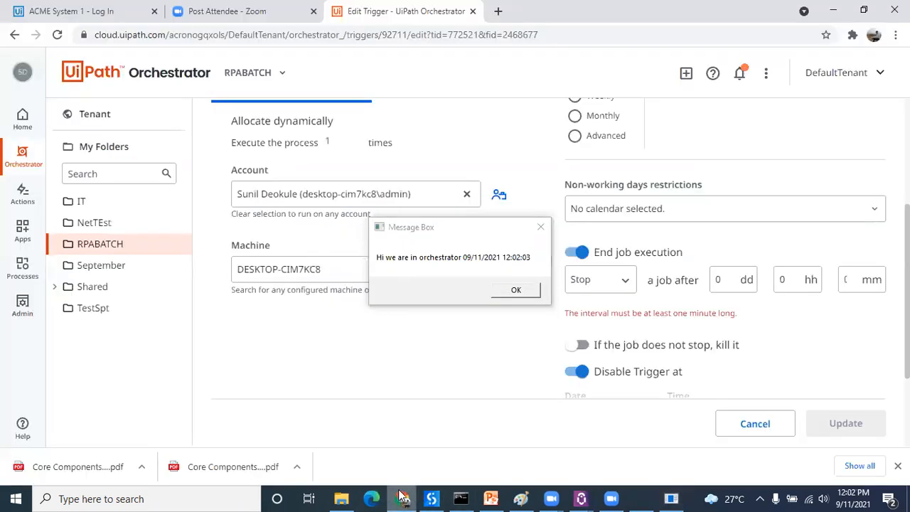
left_click(520, 289)
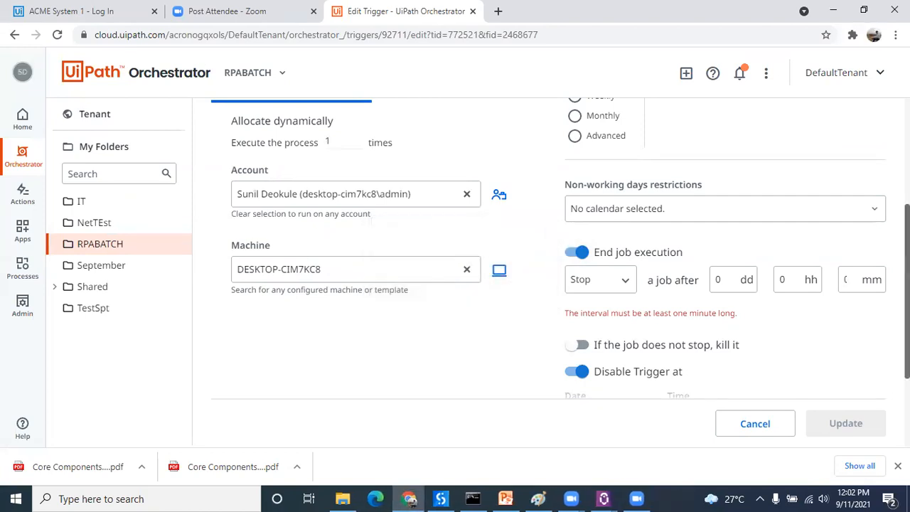
scroll(248, 148, "up", 2)
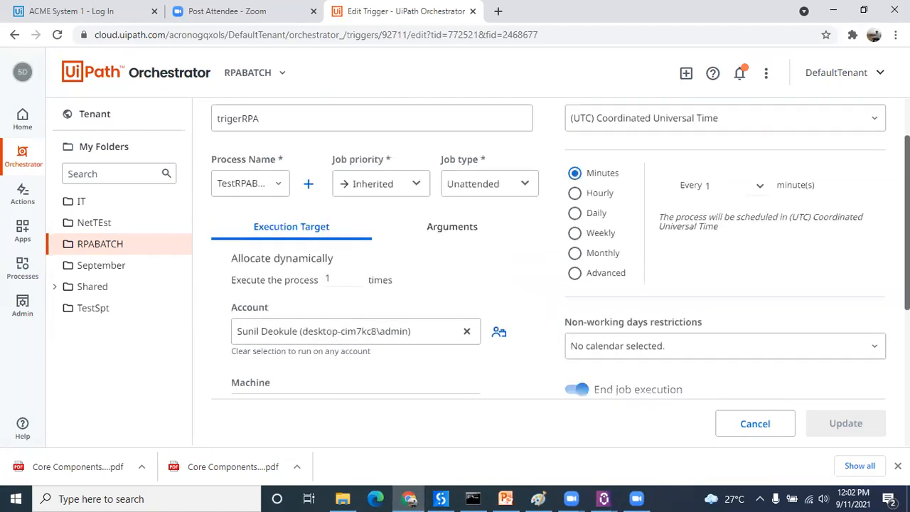
left_click(116, 245)
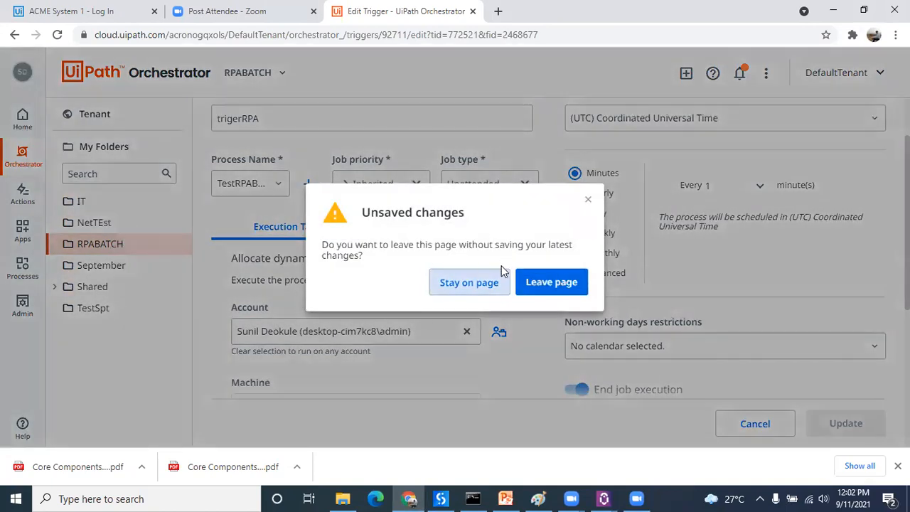
left_click(539, 287)
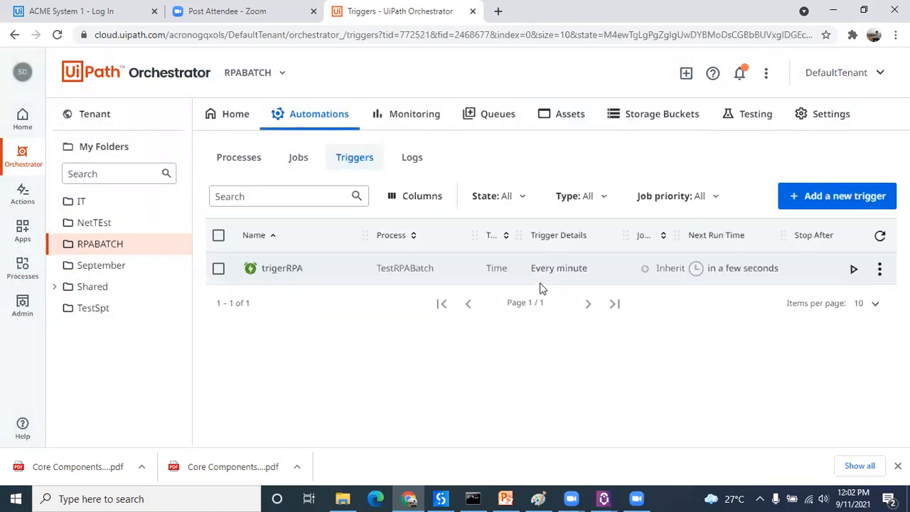
left_click(880, 268)
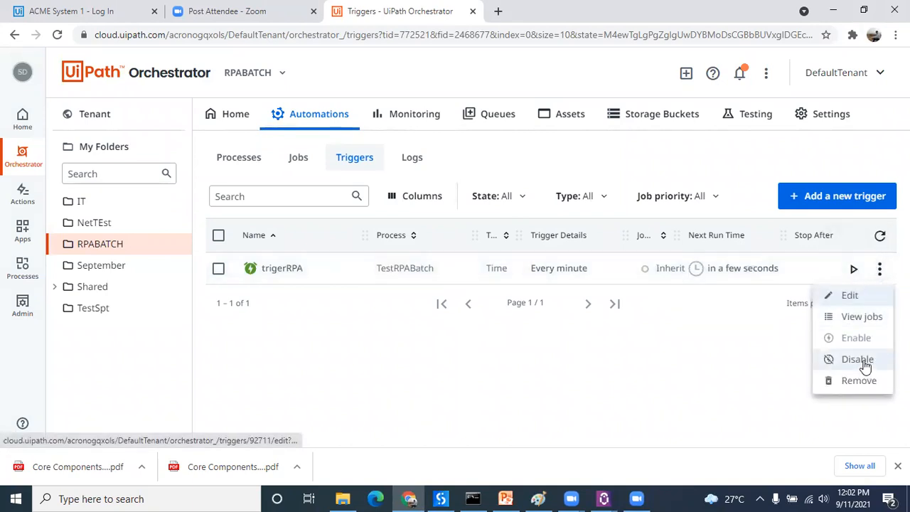
left_click(858, 360)
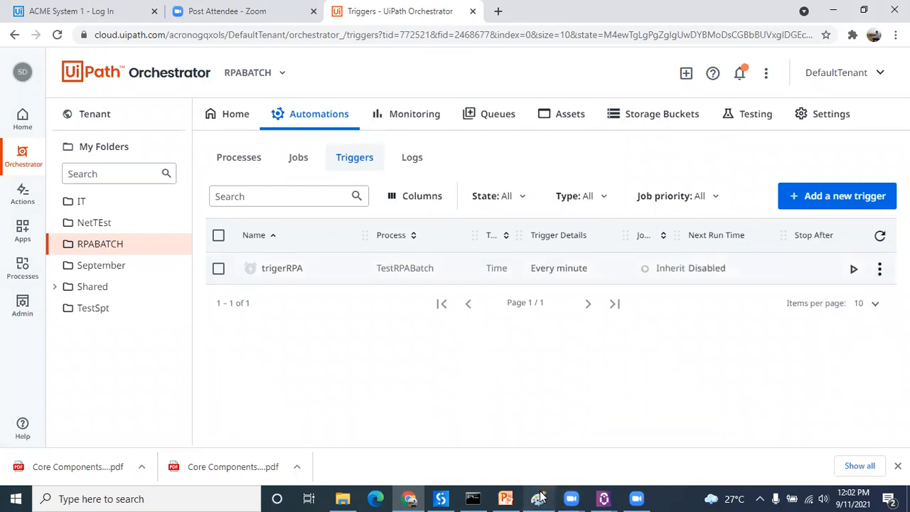
Step: Switch to UiPath Studio and publish TestOrchestrator as version 1.0.2 to the Orchestrator Tenant Processes Feed
left_click(441, 498)
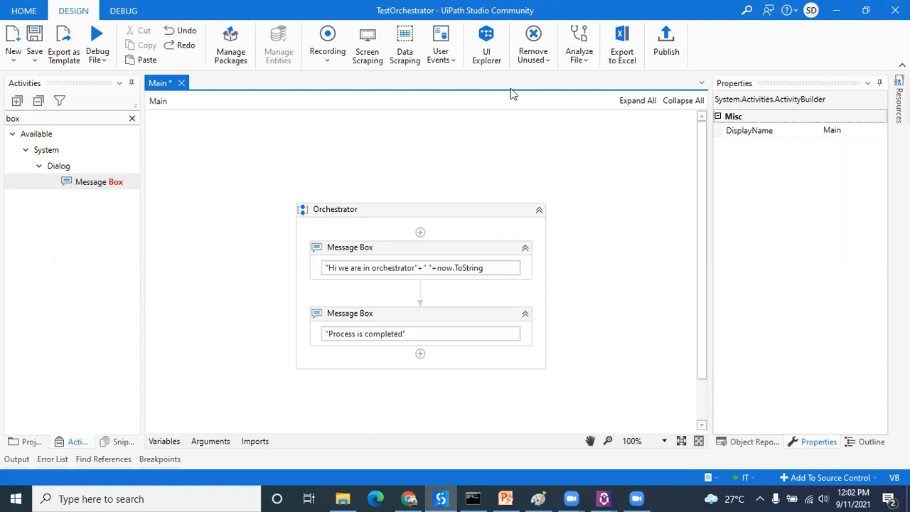
left_click(666, 45)
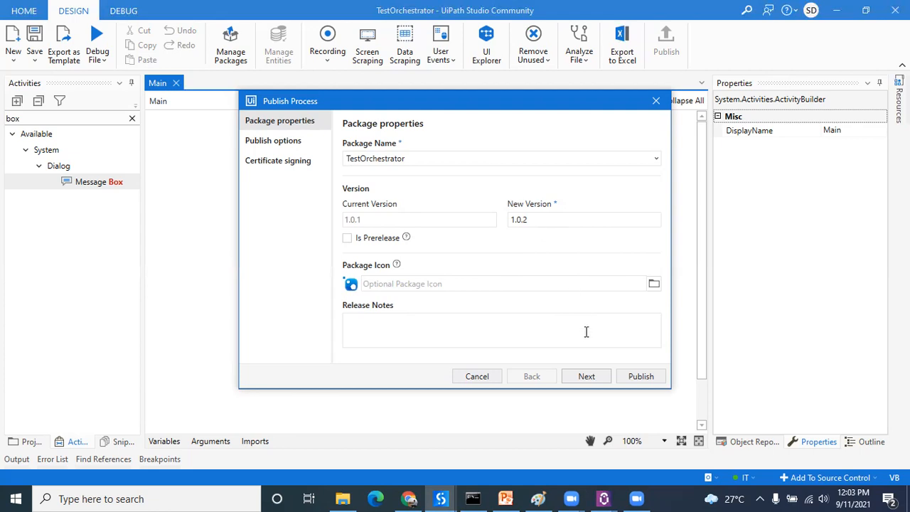
left_click(590, 371)
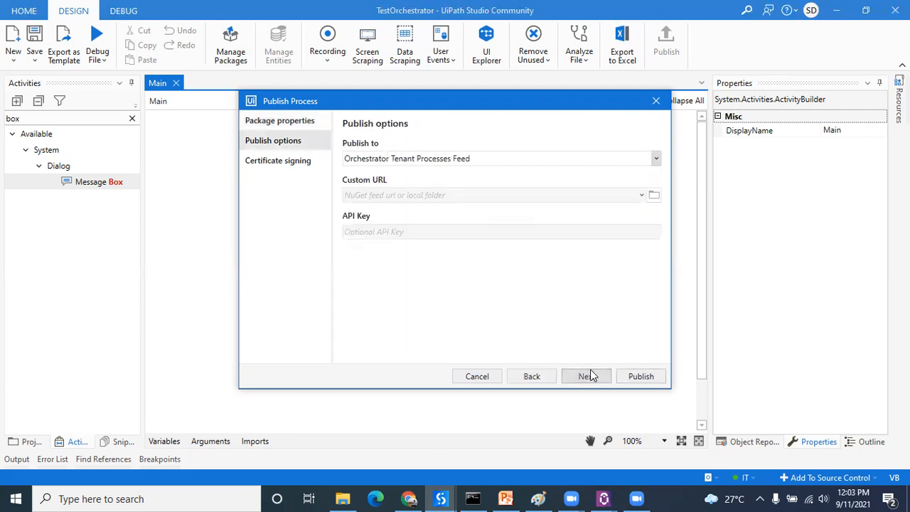
left_click(640, 376)
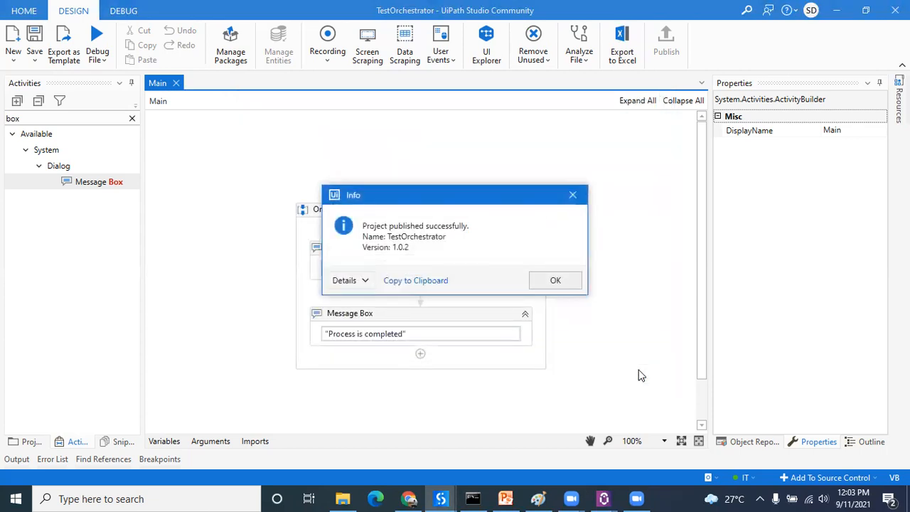
left_click(557, 288)
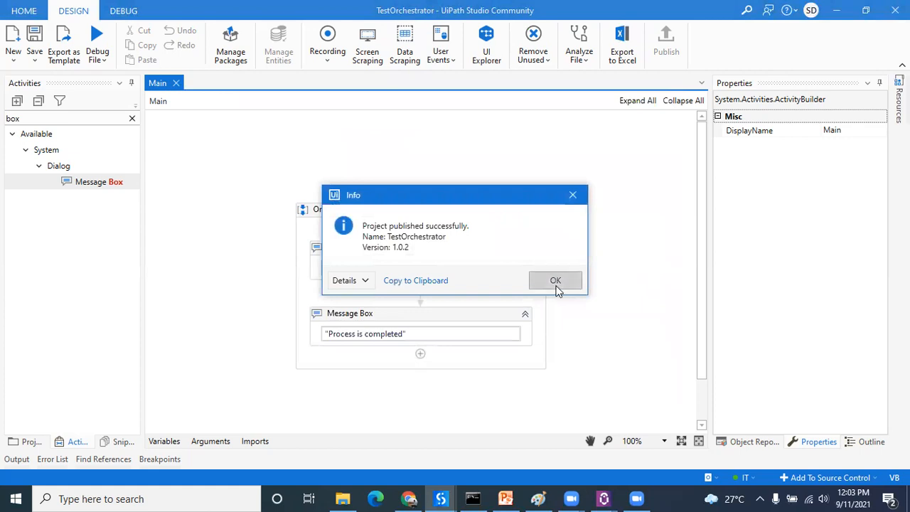
Step: Switch to Orchestrator in Chrome and check the published versions of the TestOrchestrator package at tenant level
left_click(409, 499)
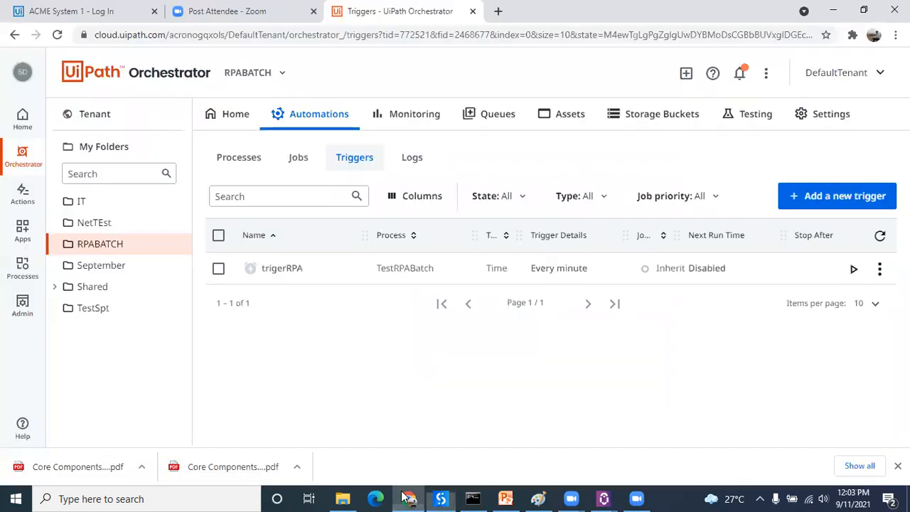
left_click(107, 126)
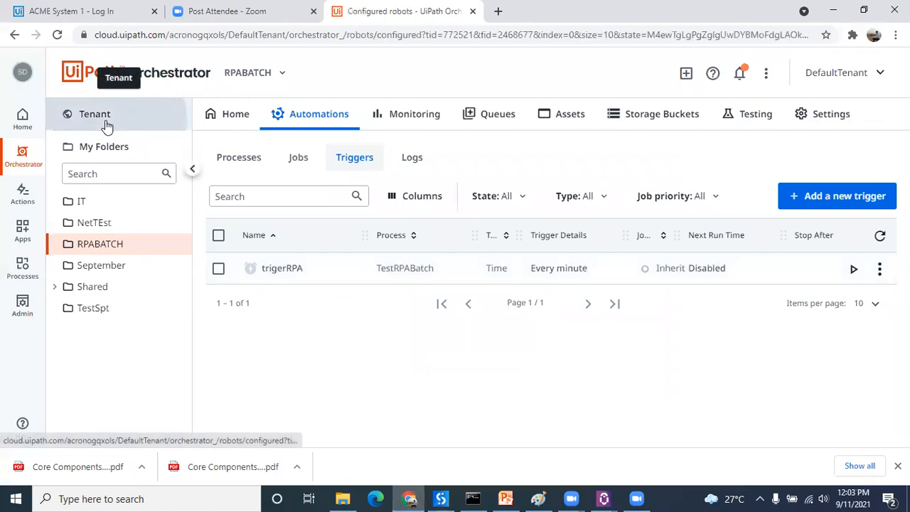
left_click(614, 122)
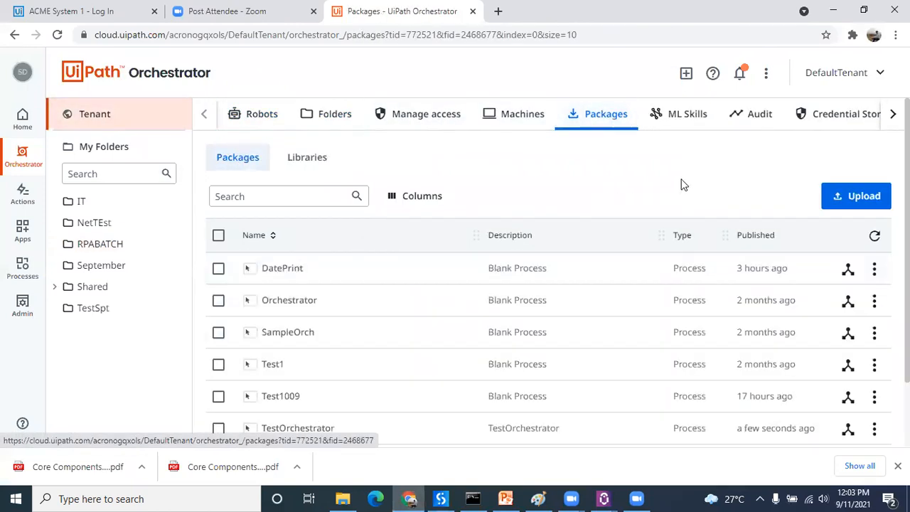
left_click(874, 238)
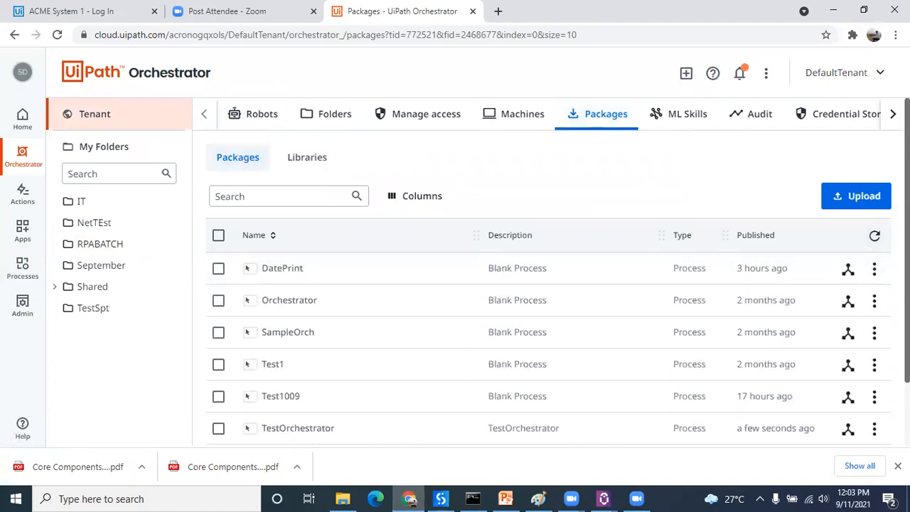
scroll(860, 341, "down", 2)
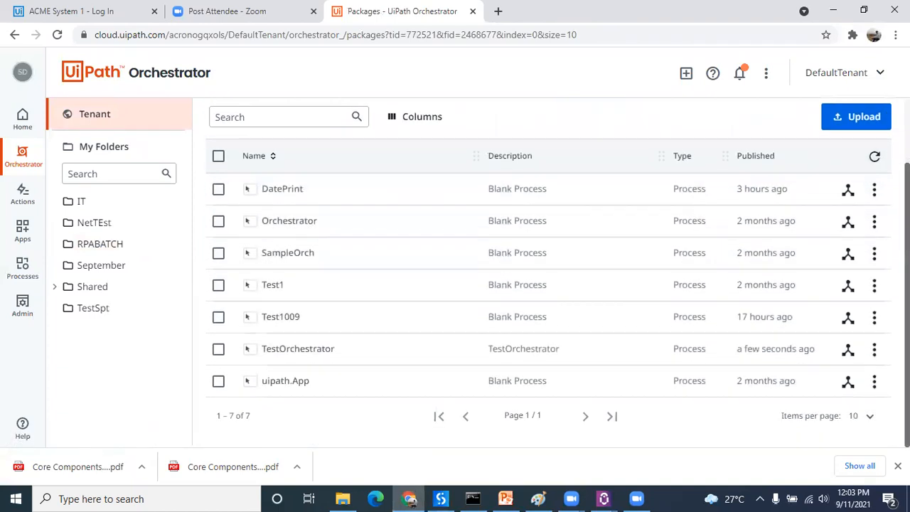
left_click(847, 351)
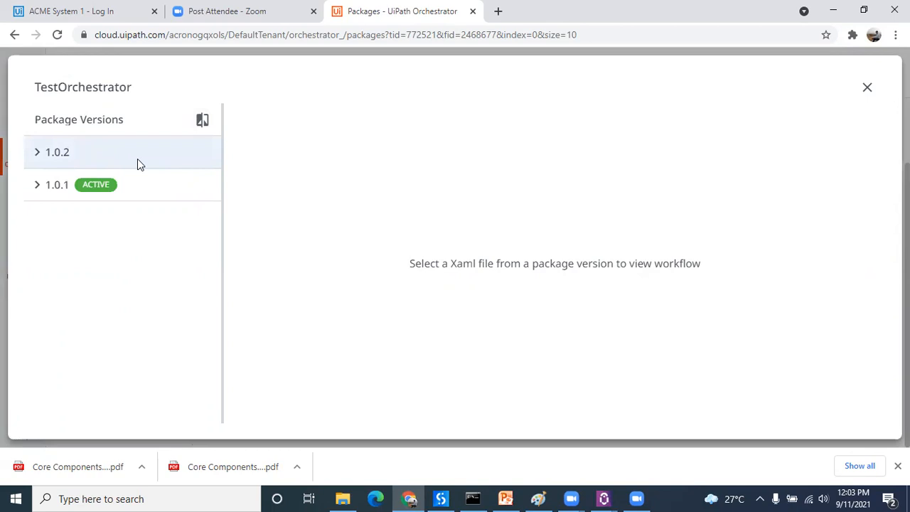
left_click(867, 89)
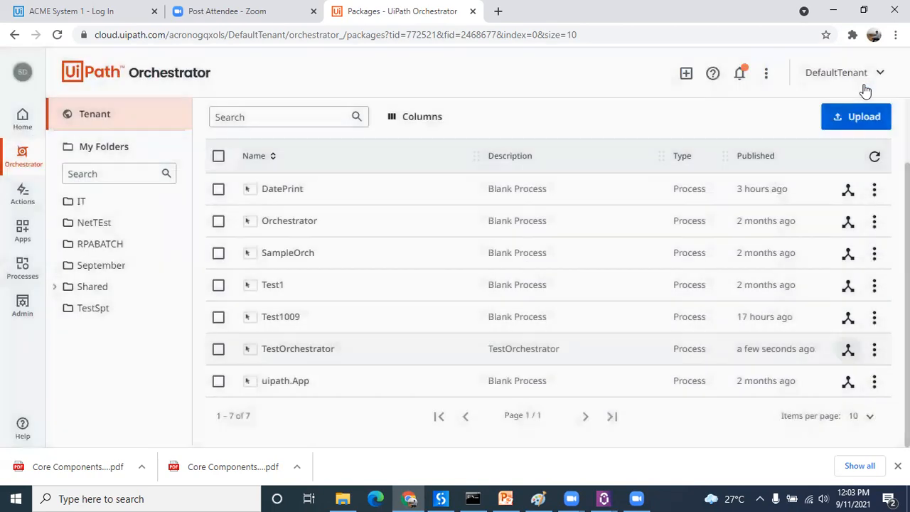
Step: Upgrade the TestRPABatch process in the RPABATCH folder to TestOrchestrator package version 1.0.2
left_click(875, 349)
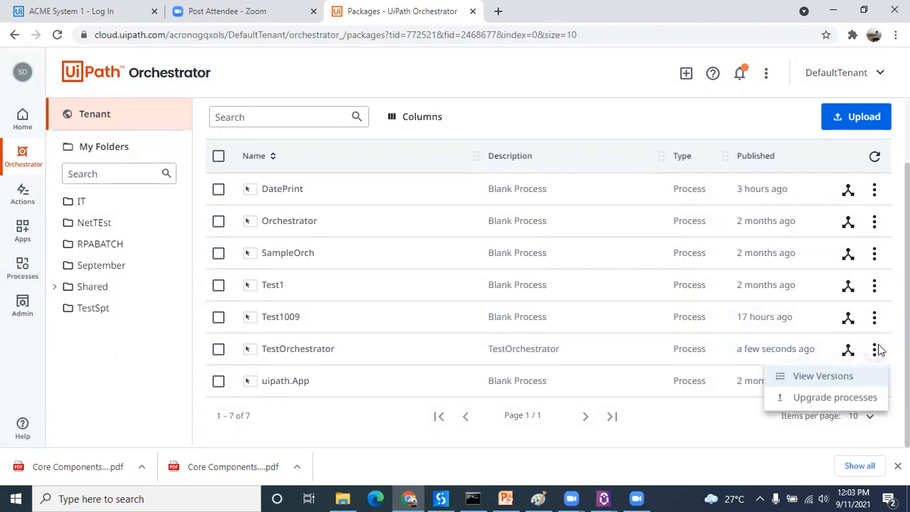
left_click(842, 395)
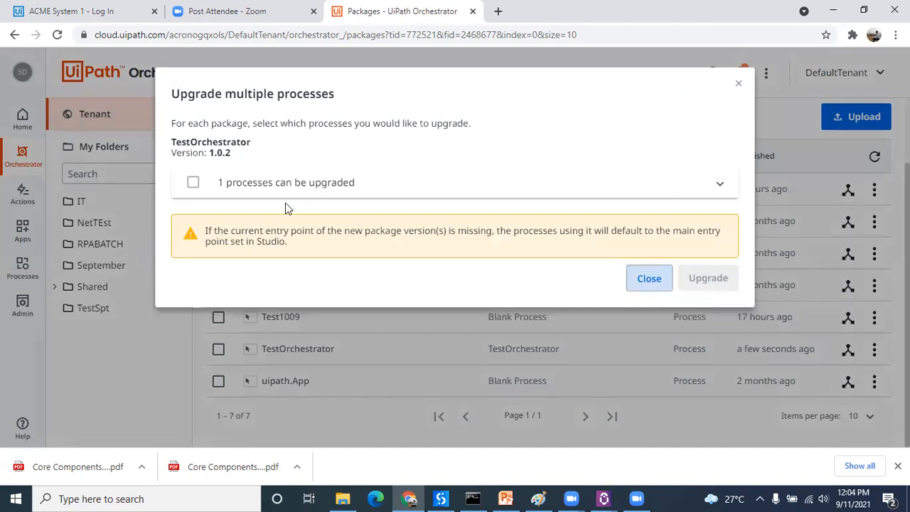
left_click(722, 186)
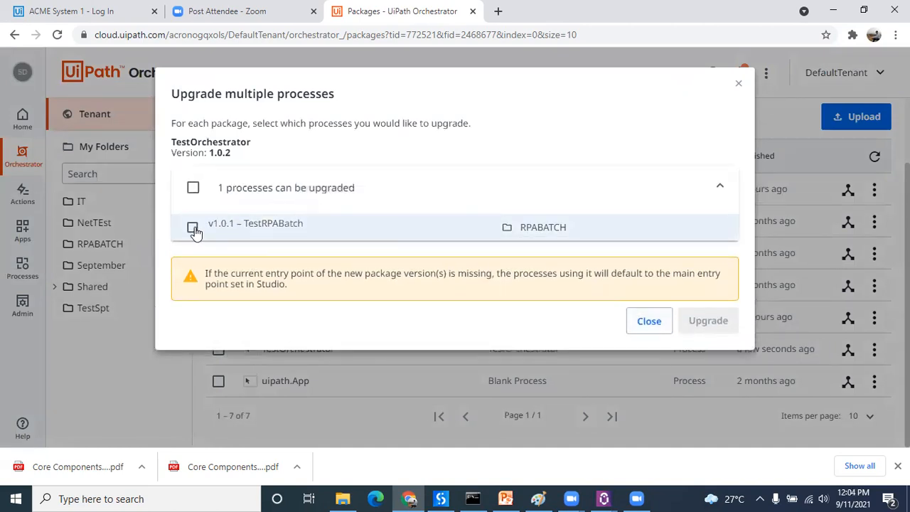
left_click(194, 228)
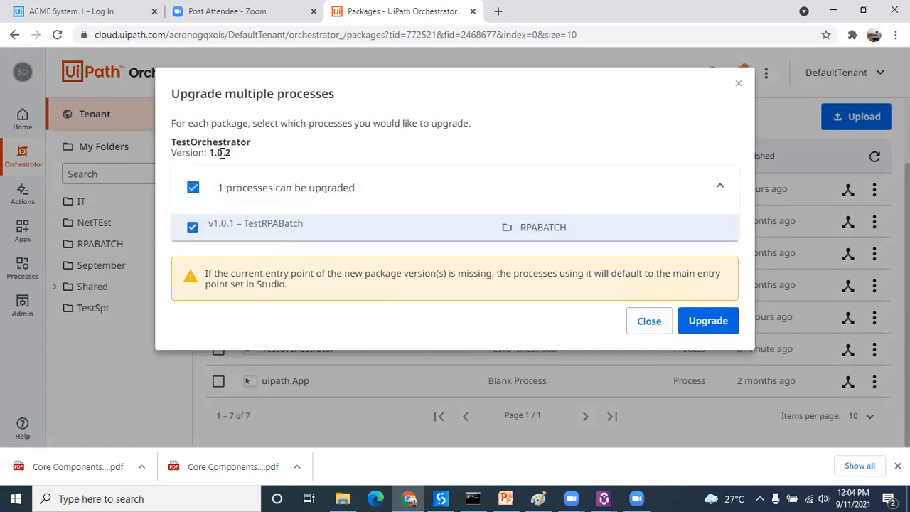
left_click(711, 323)
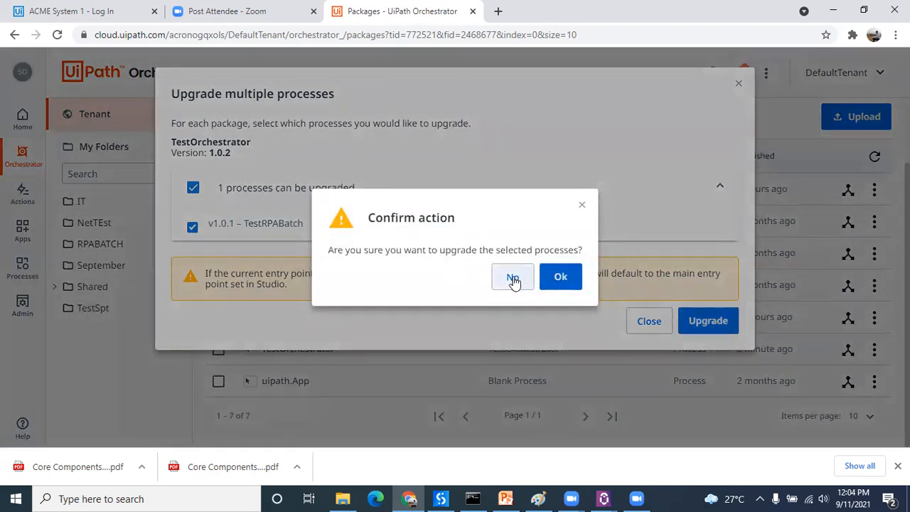
left_click(561, 277)
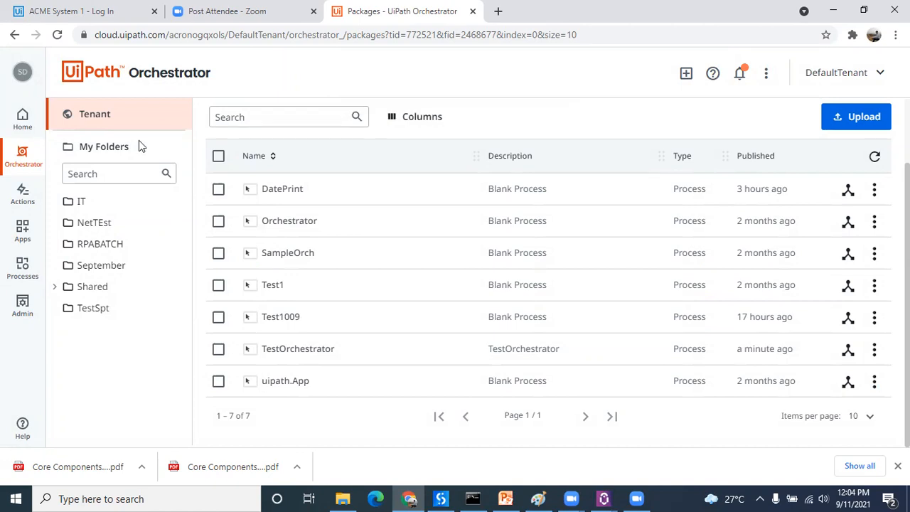
Step: Start an unattended TestRPABatch job from the RPABATCH folder with the listed user account on DESKTOP-CIM7KC8, and dismiss both of its message boxes
left_click(121, 251)
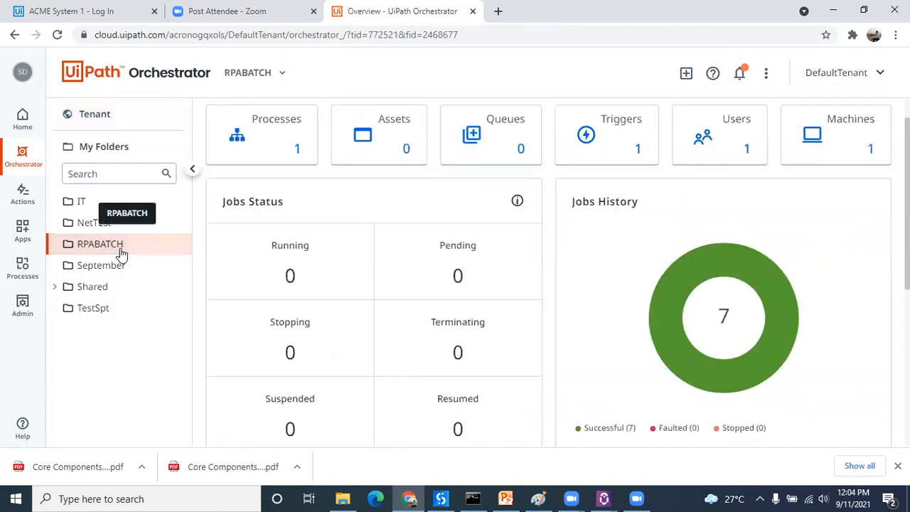
left_click(272, 136)
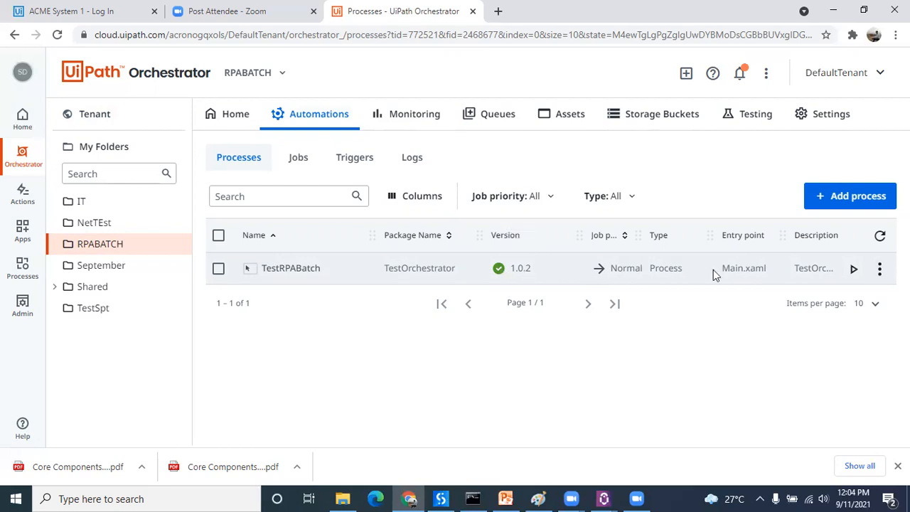
left_click(854, 269)
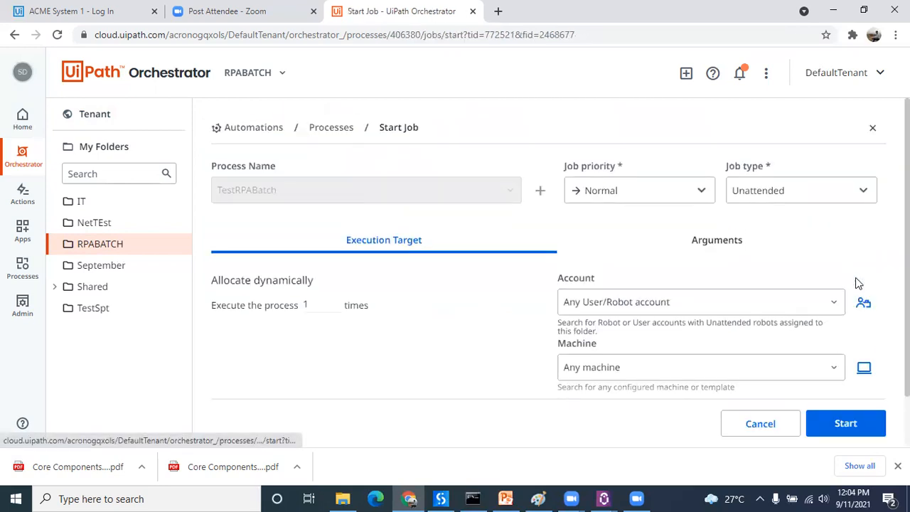
left_click(799, 289)
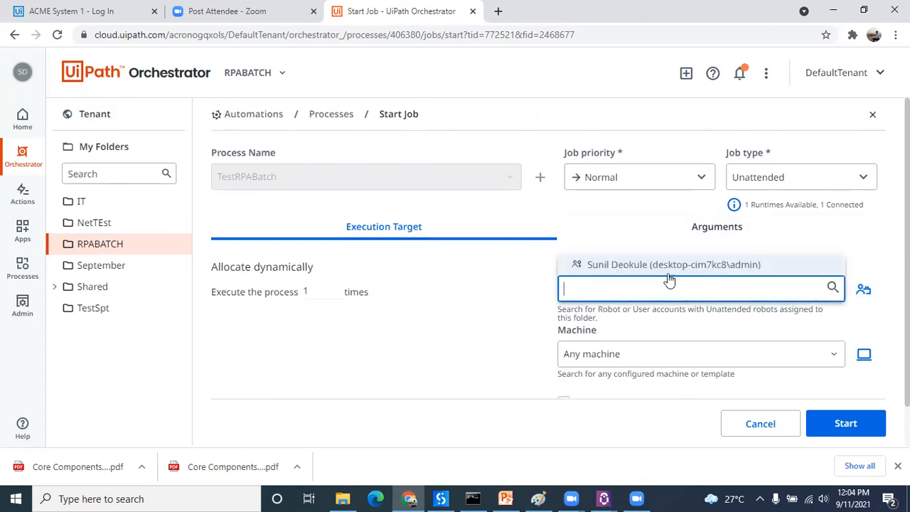
left_click(668, 266)
left_click(814, 359)
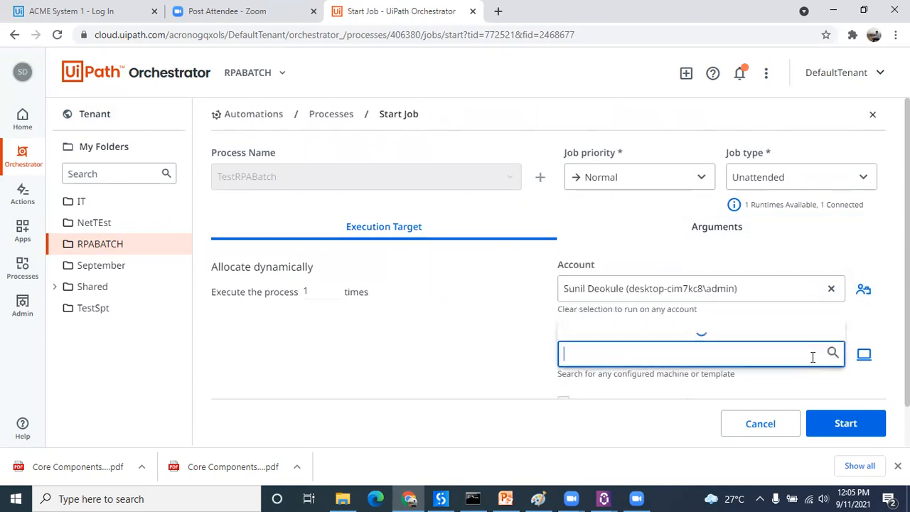
left_click(654, 329)
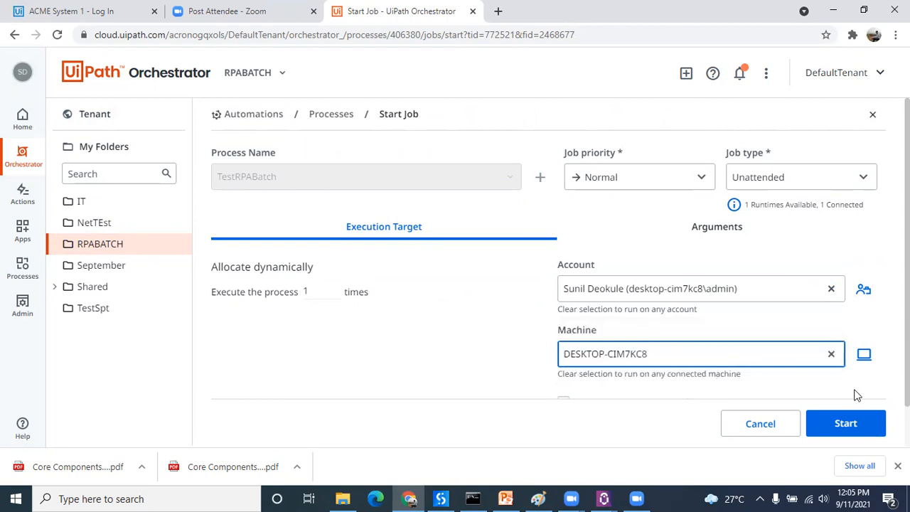
left_click(847, 424)
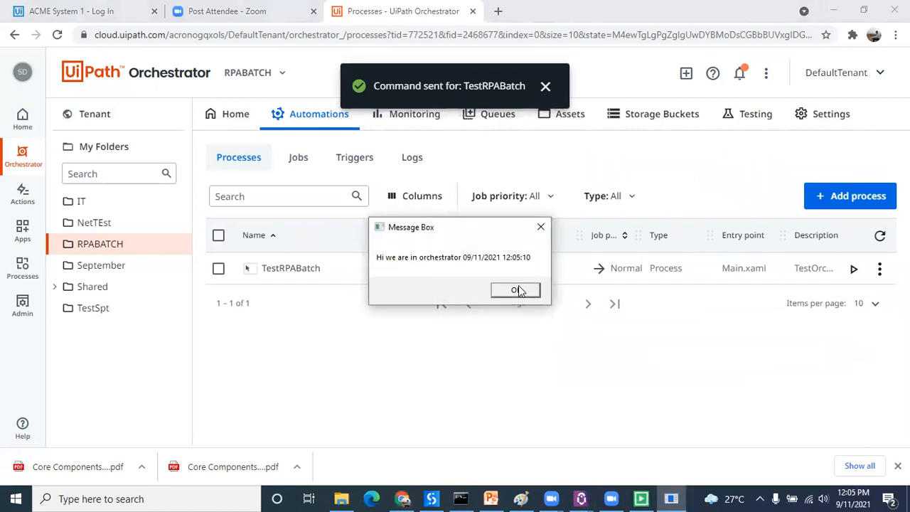
left_click(519, 290)
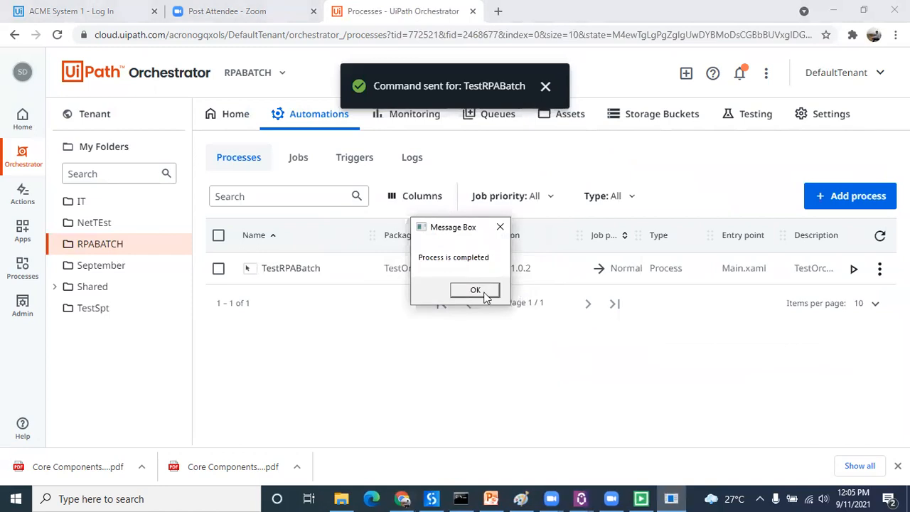
left_click(484, 292)
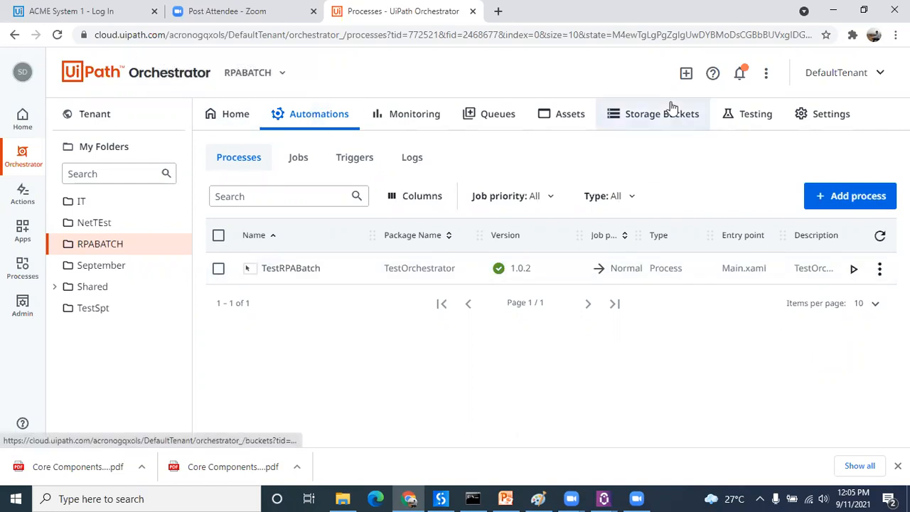
Step: Check at tenant level whether any processes can be upgraded to the latest TestOrchestrator package, and close the upgrade dialog
left_click(140, 125)
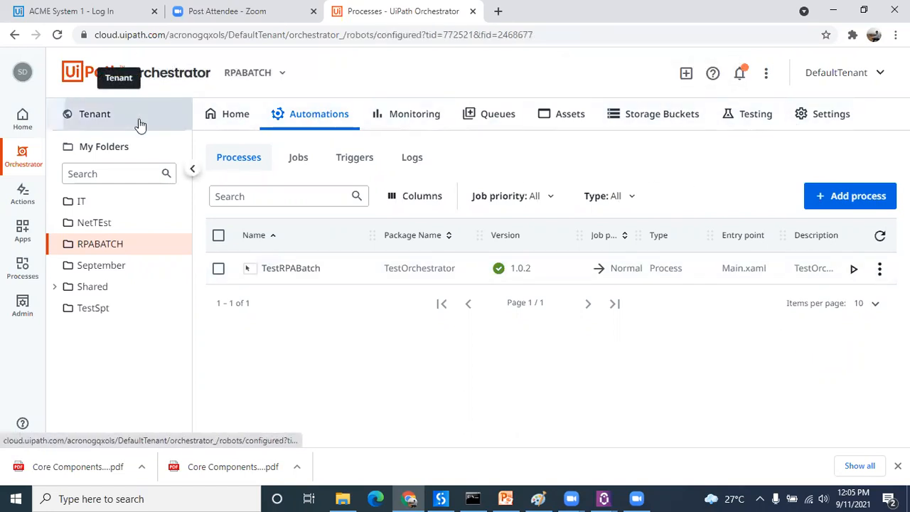
left_click(614, 119)
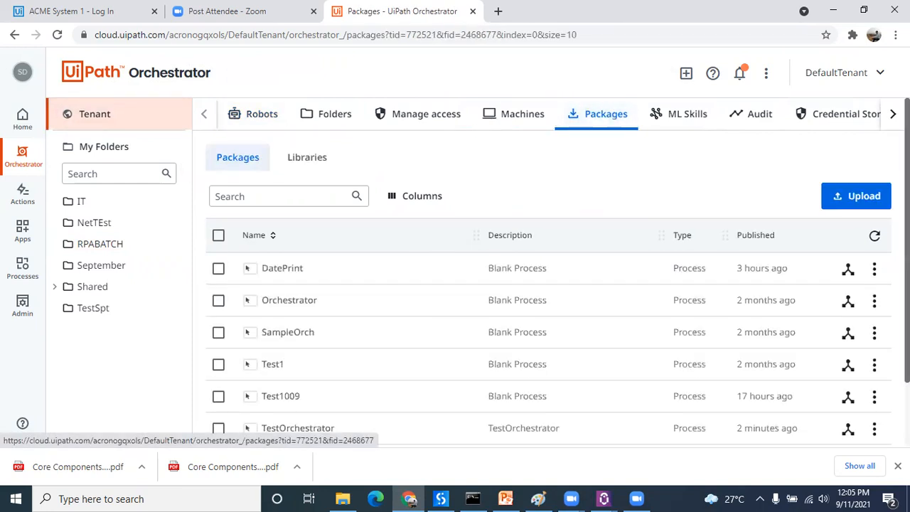
scroll(849, 370, "down", 2)
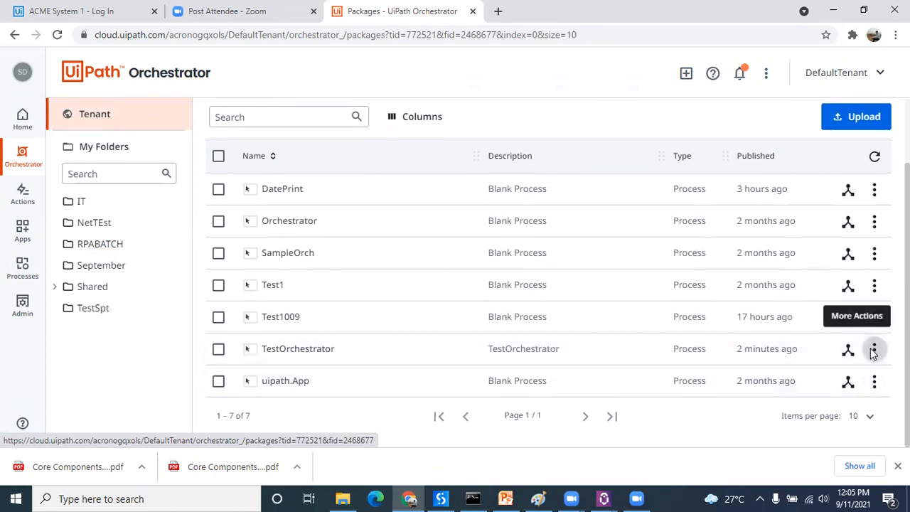
left_click(874, 349)
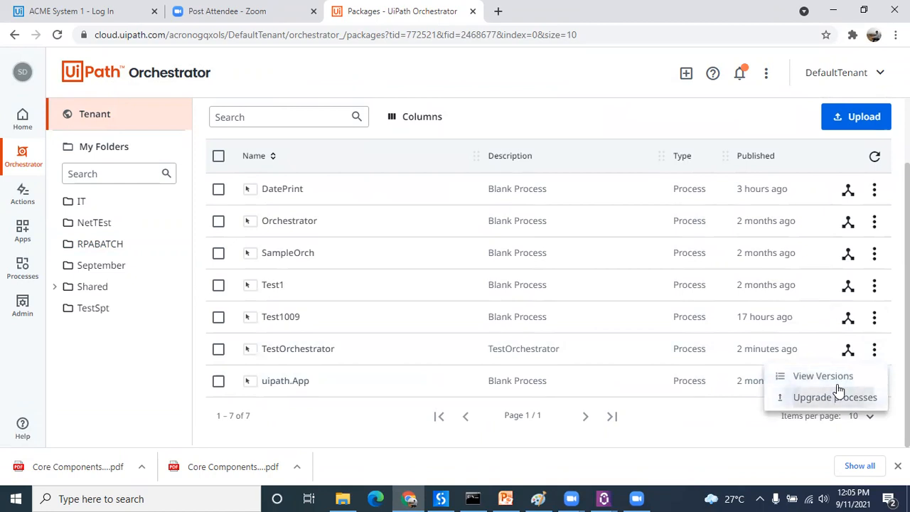
left_click(810, 395)
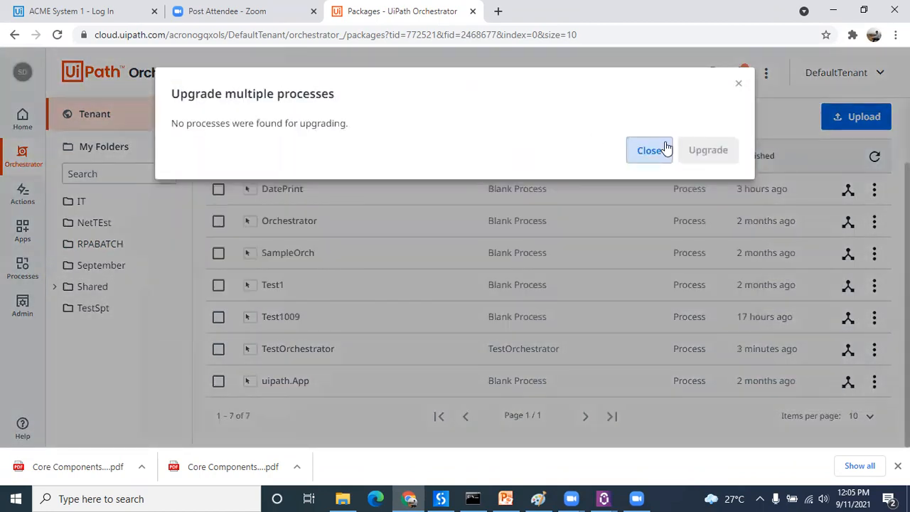
left_click(649, 151)
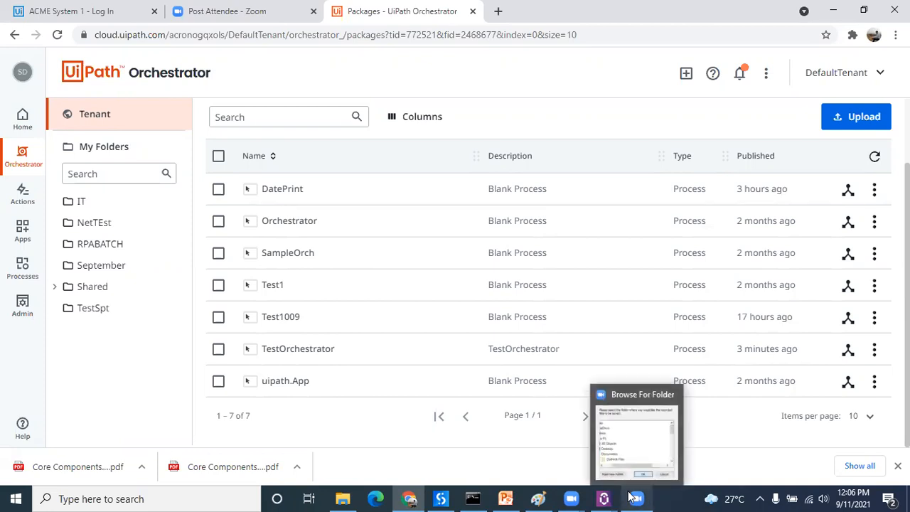
Step: Switch to UiPath Studio and insert a Write Line activity between the two message boxes in the Orchestrator sequence
left_click(437, 498)
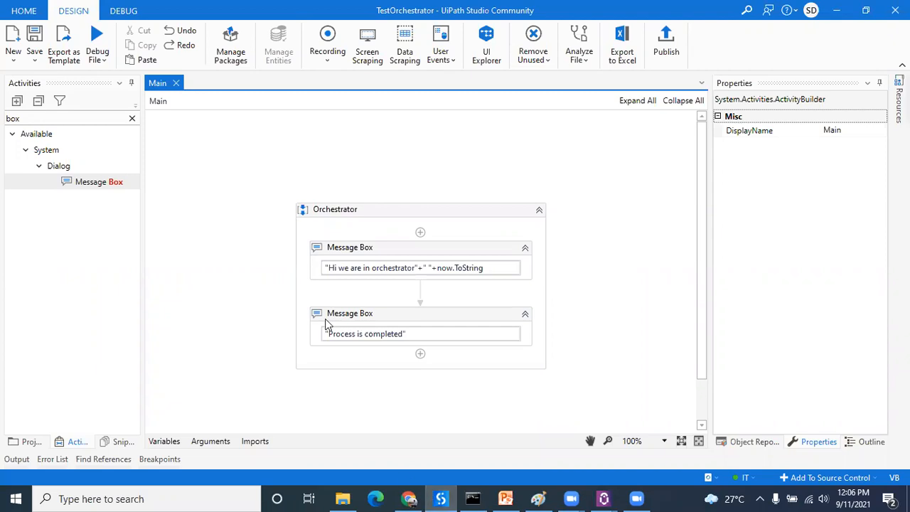
left_click(132, 119)
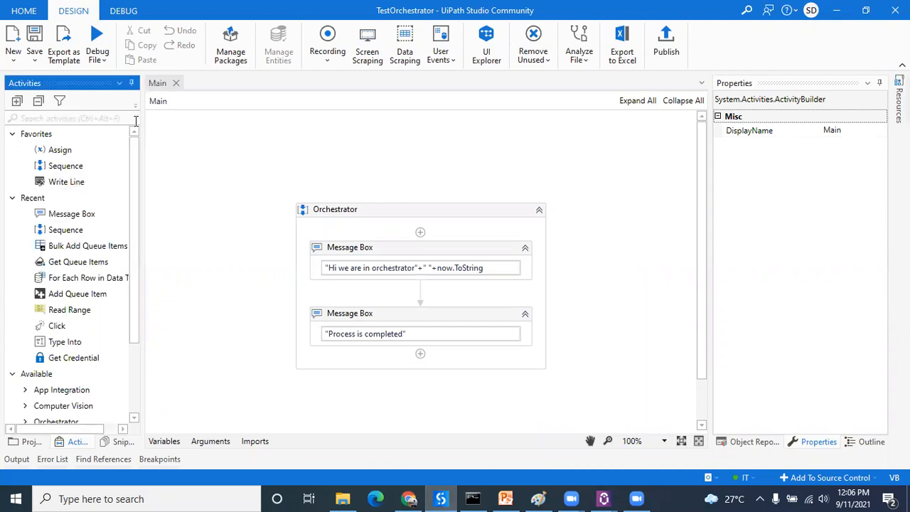
left_click(82, 115)
type("write line")
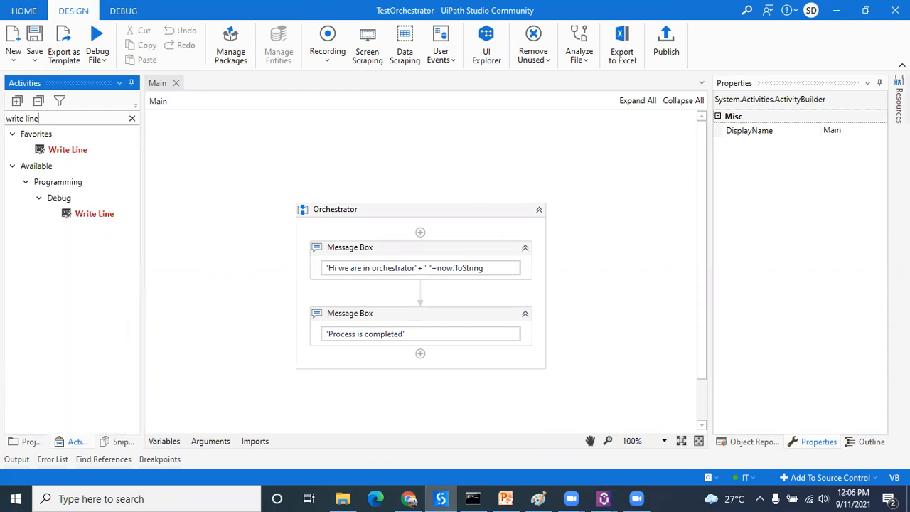
left_click_drag(66, 153, 425, 287)
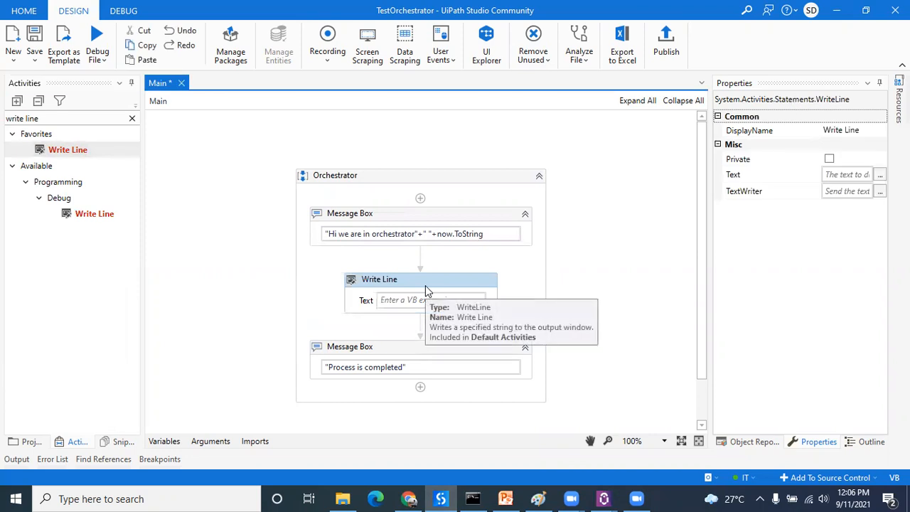
Step: Set the Write Line text to "process is started and checking status through Writeline"
left_click(410, 298)
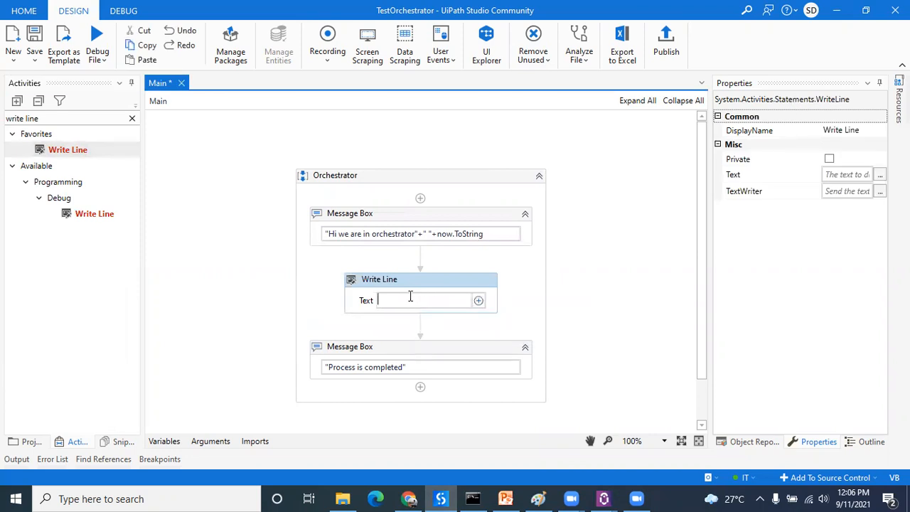
type("\"")
type("THis is")
key("BackSpace")
key("BackSpace")
key("BackSpace")
key("BackSpace")
key("BackSpace")
key("BackSpace")
key("BackSpace")
key("BackSpace")
type("process.")
type("\"")
key("BackSpace")
type("is started and ")
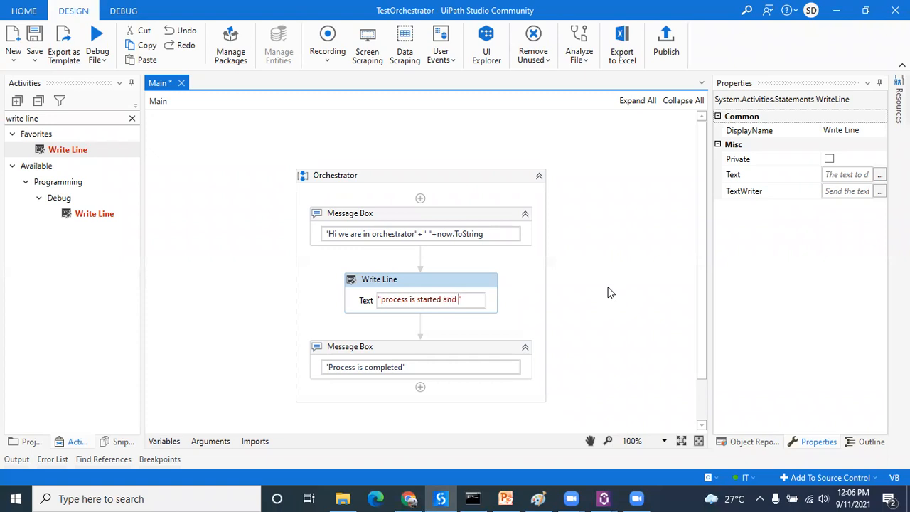
type("checking ")
type("status w")
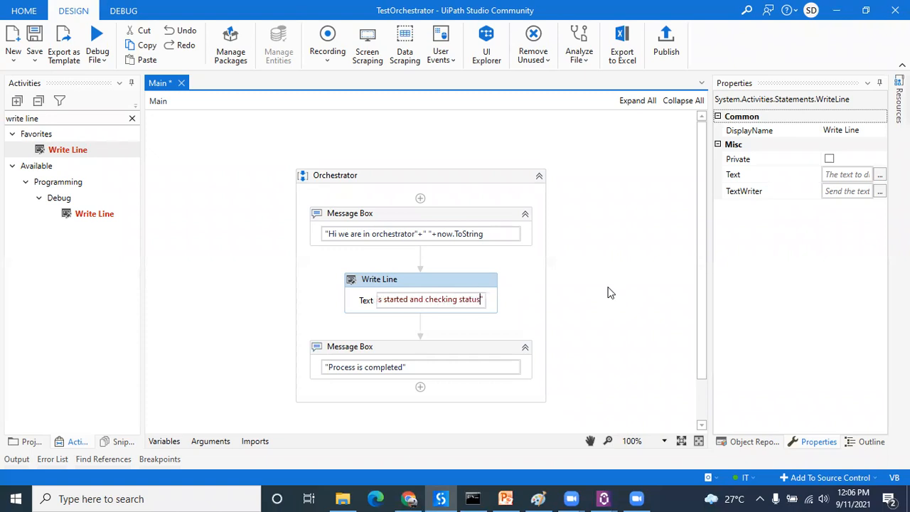
type("h")
key("BackSpace")
key("BackSpace")
type("through ")
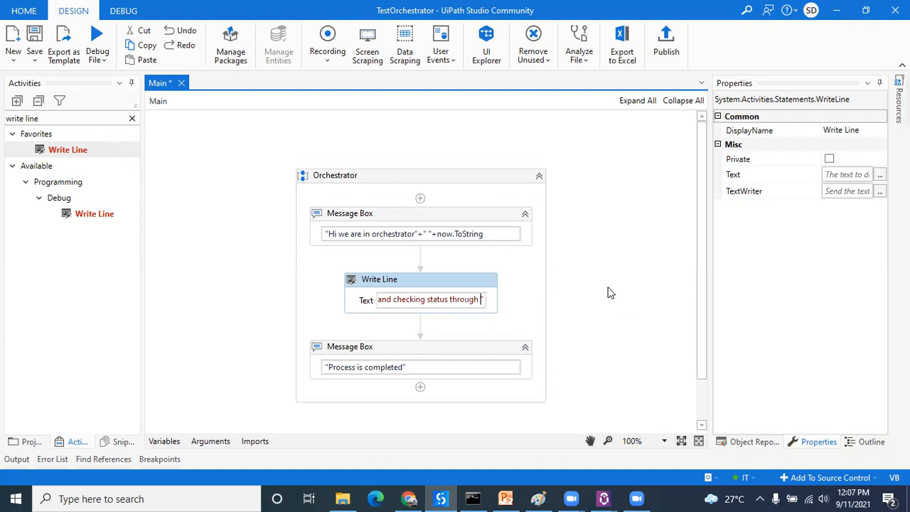
type("Writeline")
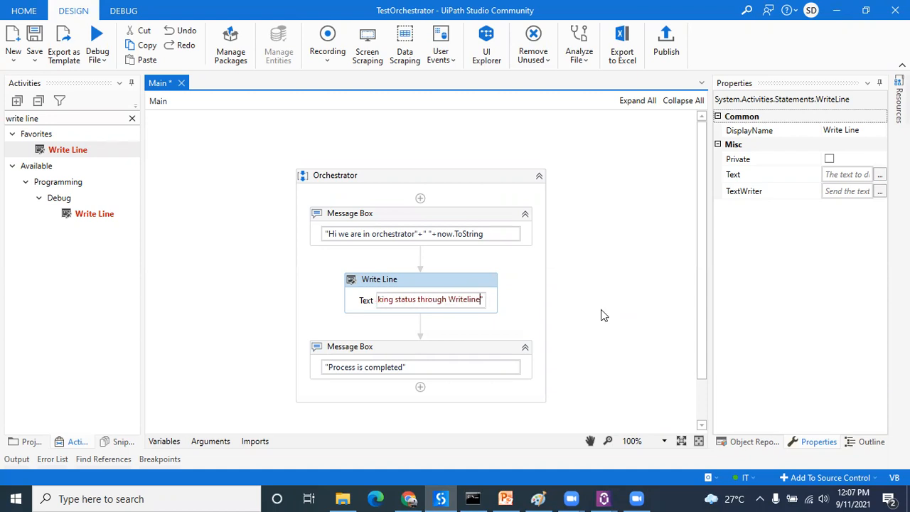
left_click(601, 311)
left_click(416, 282)
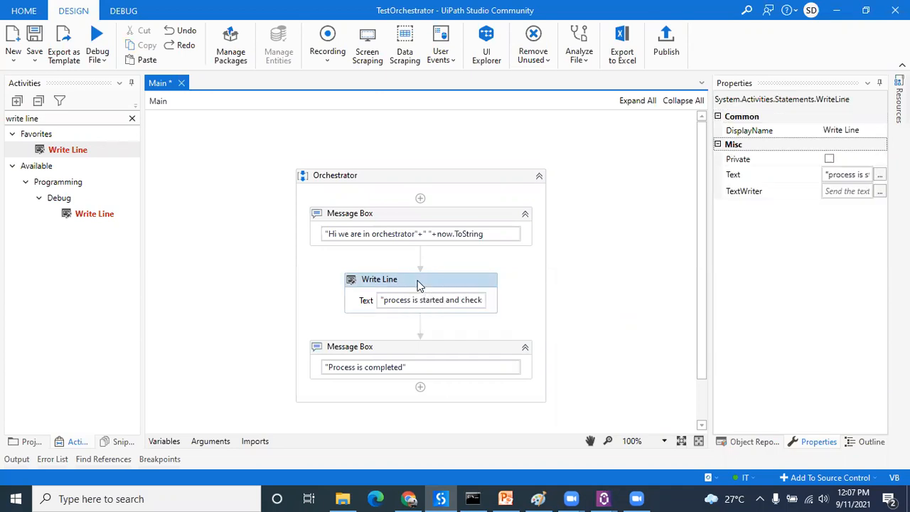
Step: Add a Log Message activity after the "Process is completed" message box and set its log level to Info
left_click(132, 118)
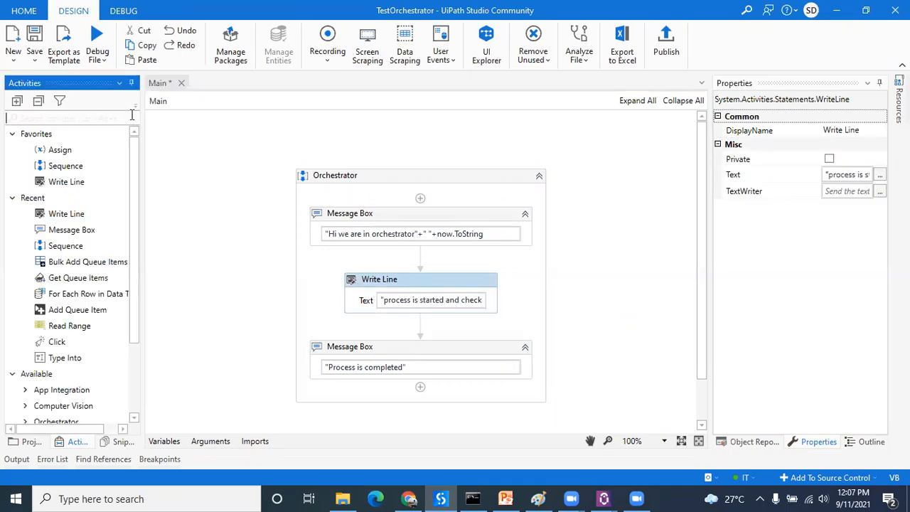
type("log")
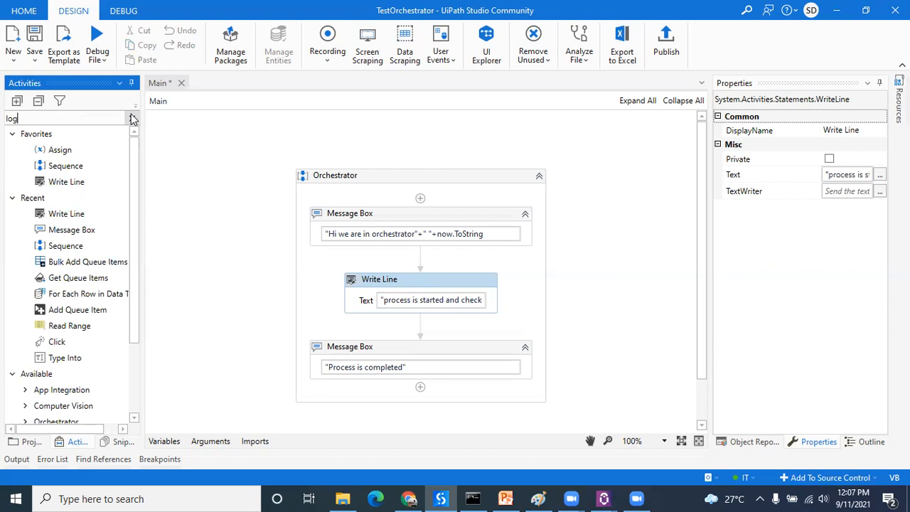
left_click_drag(100, 198, 425, 395)
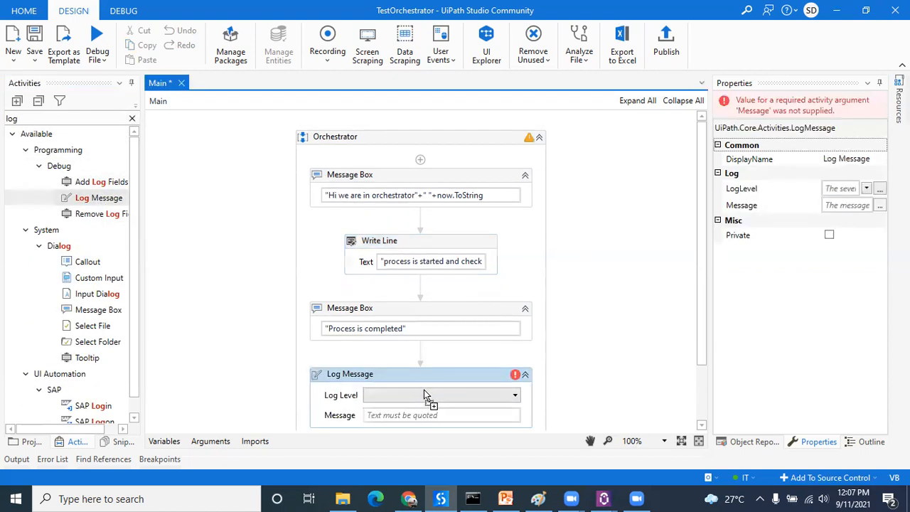
left_click(425, 395)
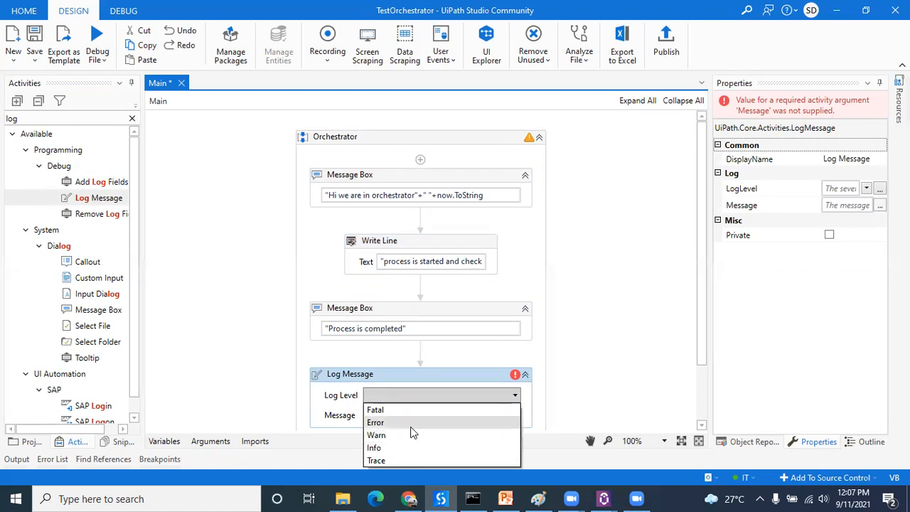
left_click(390, 460)
key("Tab")
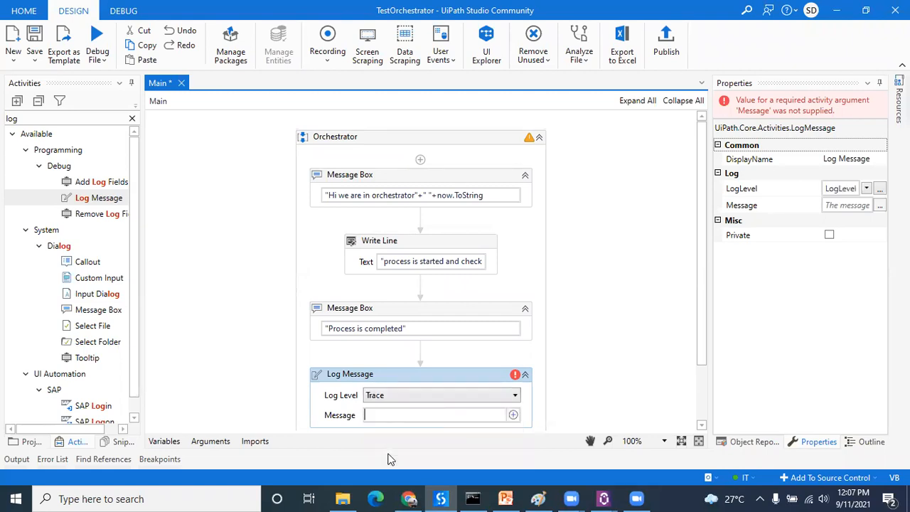
type("\"\"")
left_click(472, 392)
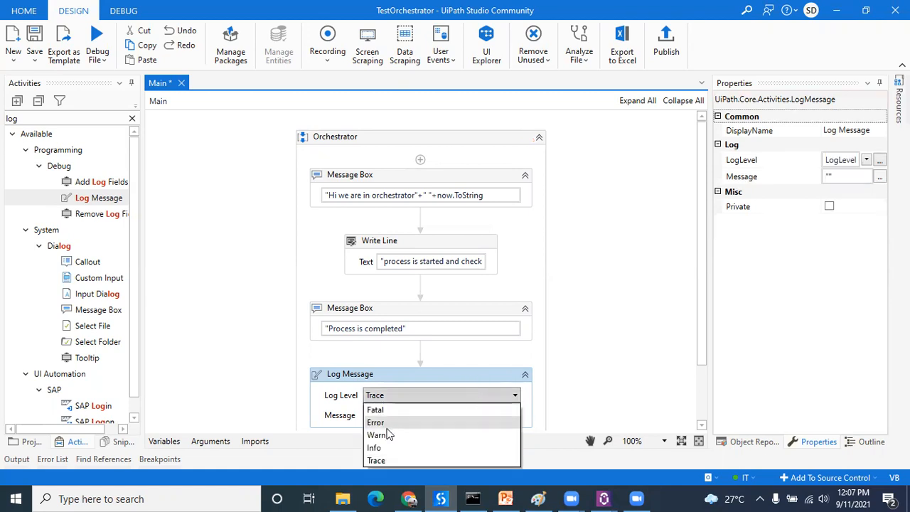
left_click(377, 448)
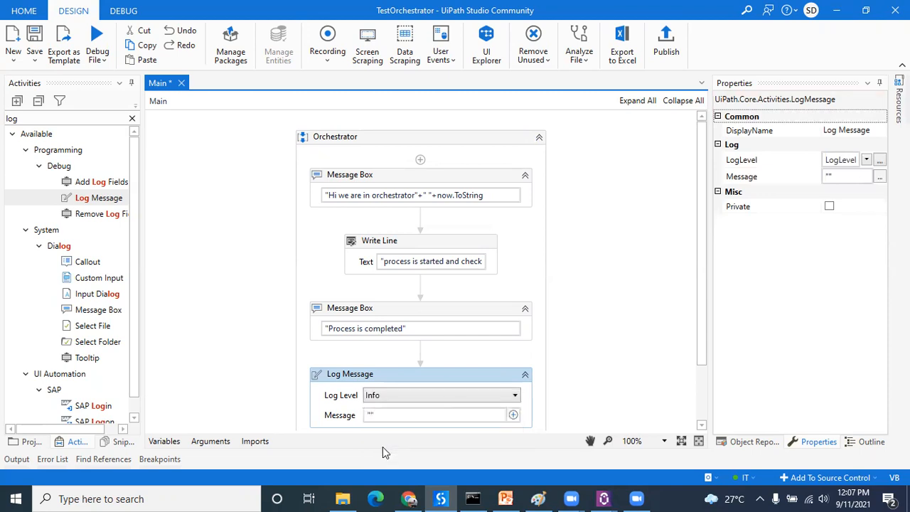
Step: Set the Log Message text to "The process is finished and tested through Log message"
type("The process is finished and ")
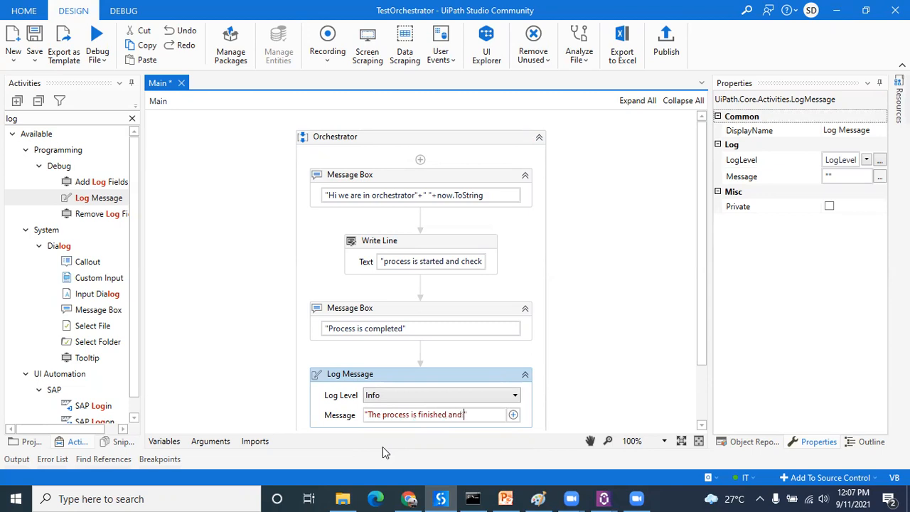
type("tested ")
type("wh")
key("BackSpace")
key("BackSpace")
type("through ")
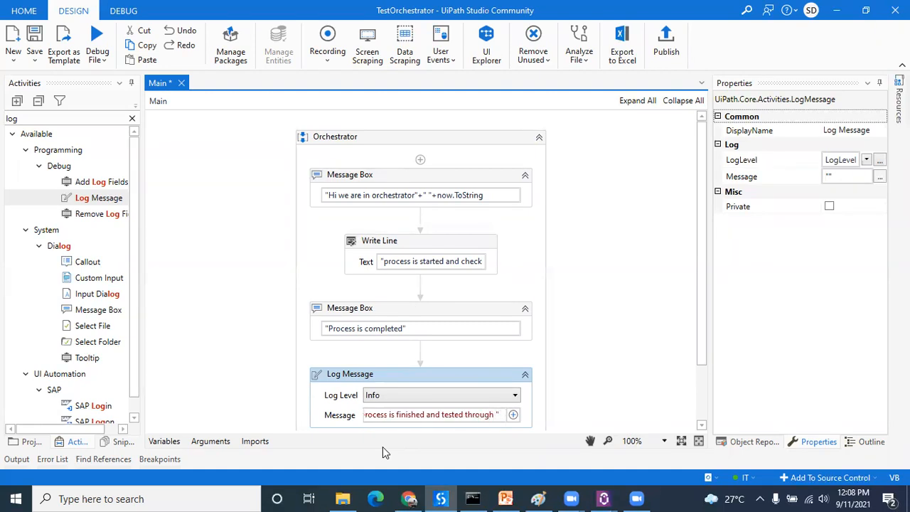
type("Log message")
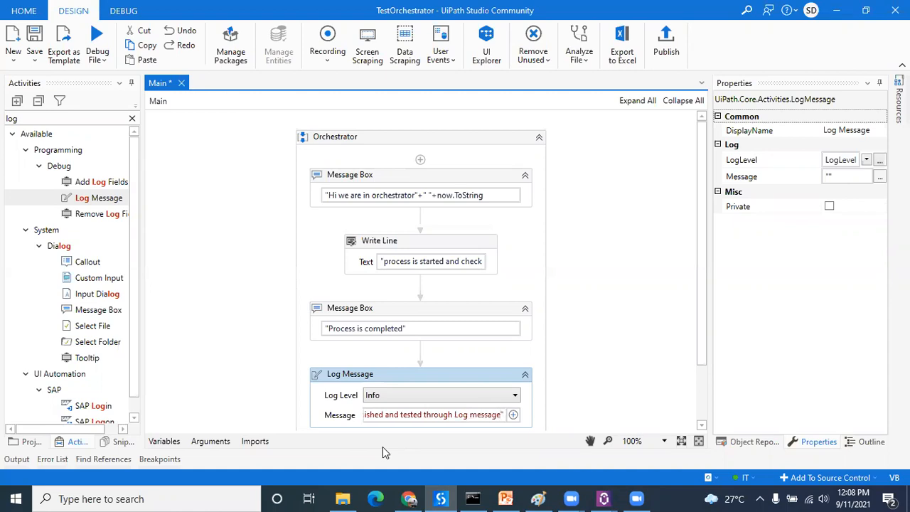
left_click(611, 384)
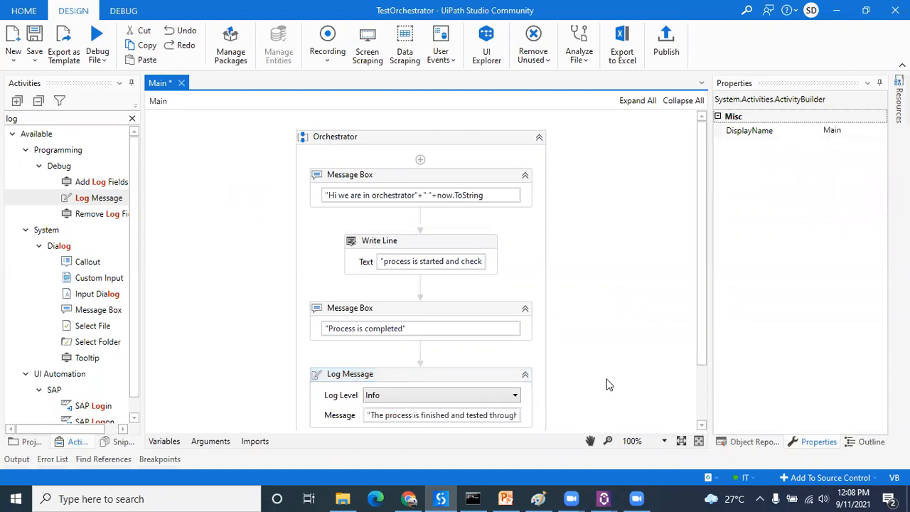
Step: Review the extended workflow, publish TestOrchestrator as version 1.0.3, and dismiss the publish confirmation
left_click(706, 391)
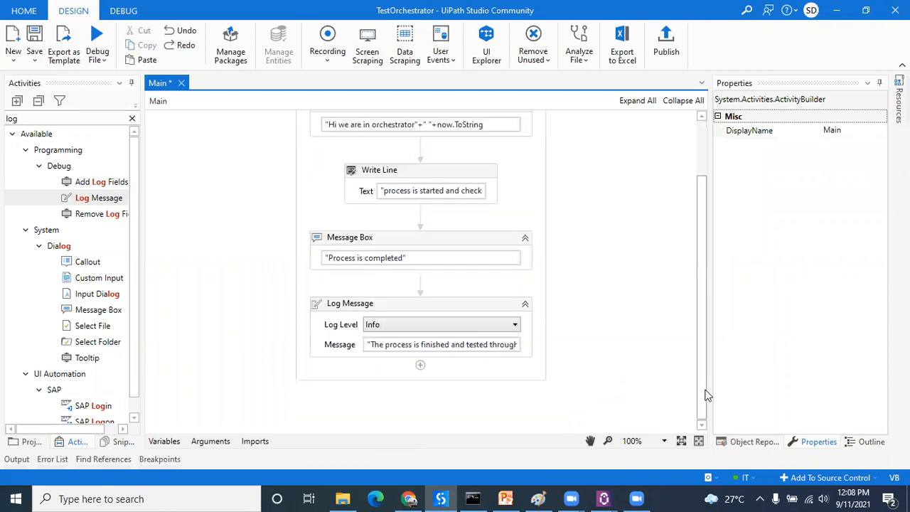
left_click(703, 134)
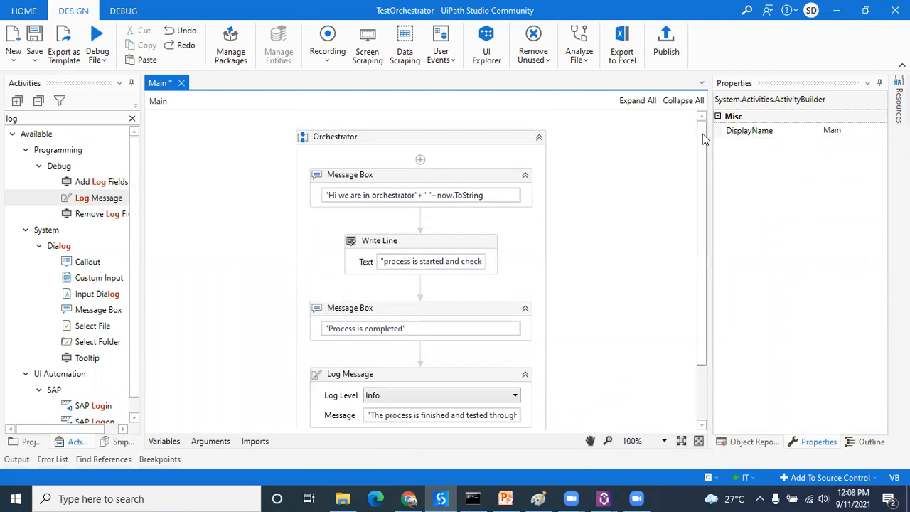
left_click(666, 41)
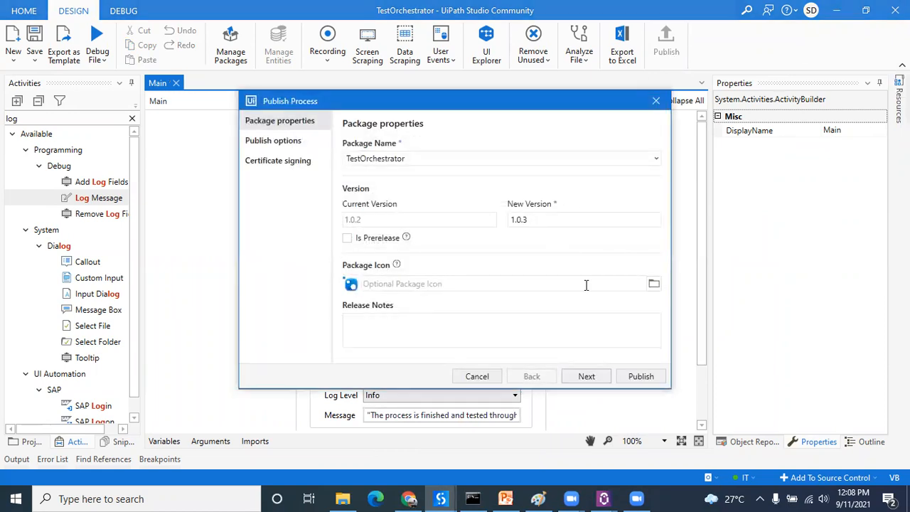
left_click(591, 375)
left_click(641, 376)
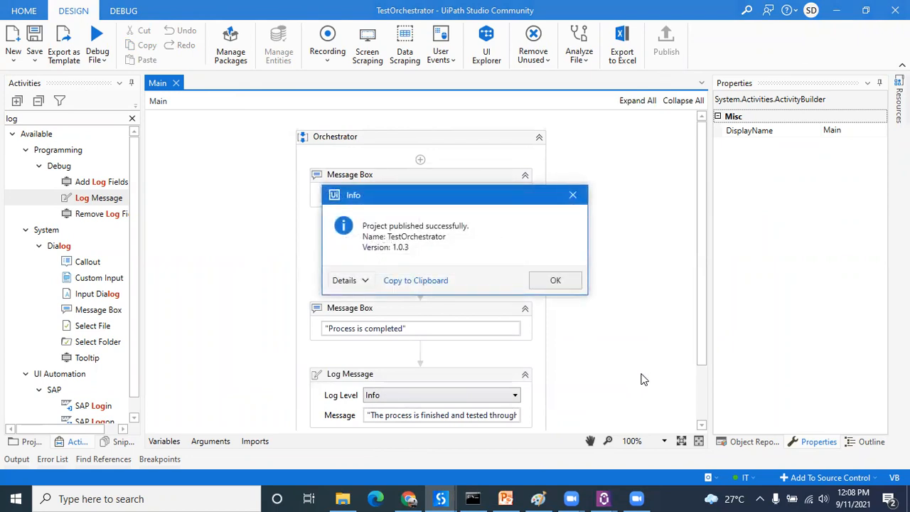
left_click(574, 284)
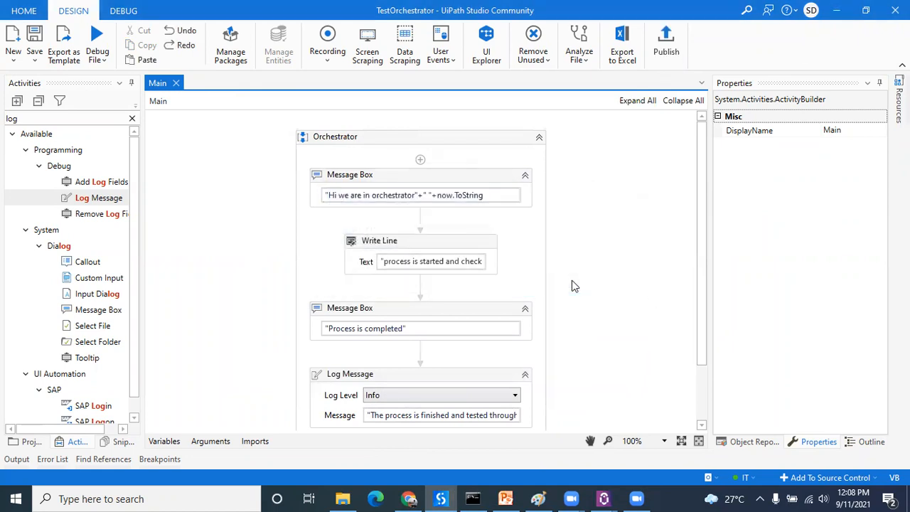
Step: Switch to UiPath Orchestrator in Chrome and reload the tenant's package list
left_click(409, 498)
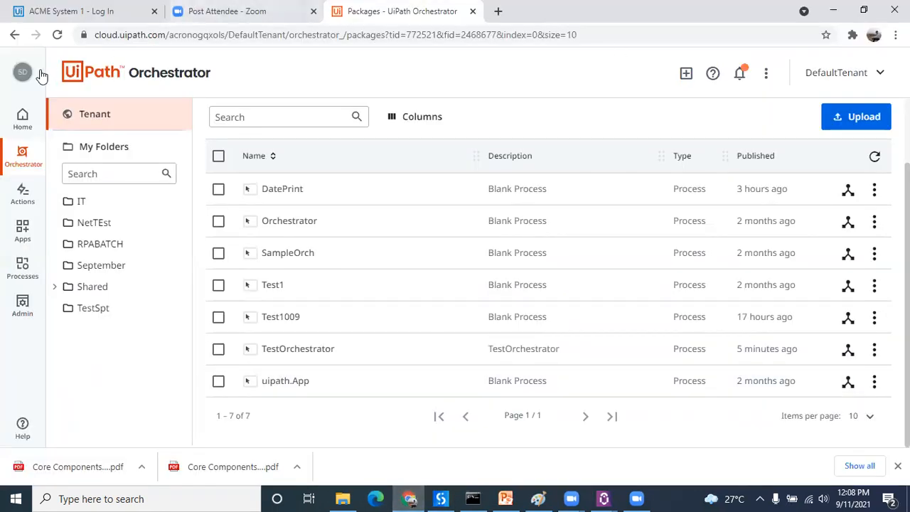
left_click(118, 122)
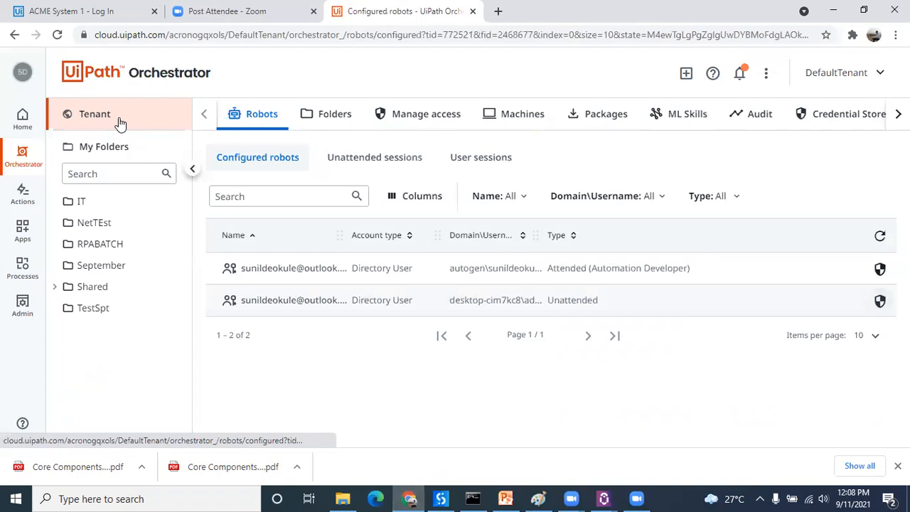
left_click(602, 121)
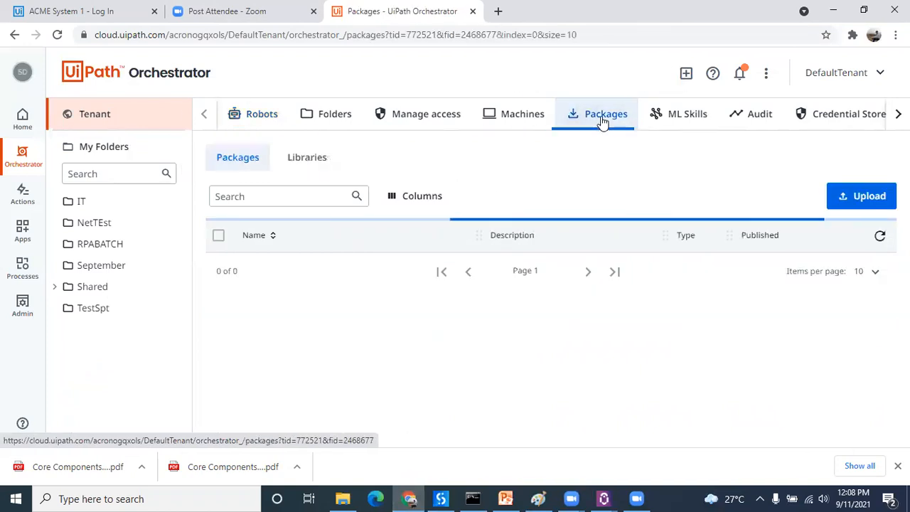
Step: Upgrade the TestRPABatch process in the RPABATCH folder to TestOrchestrator package version 1.0.3
scroll(547, 284, "down", 2)
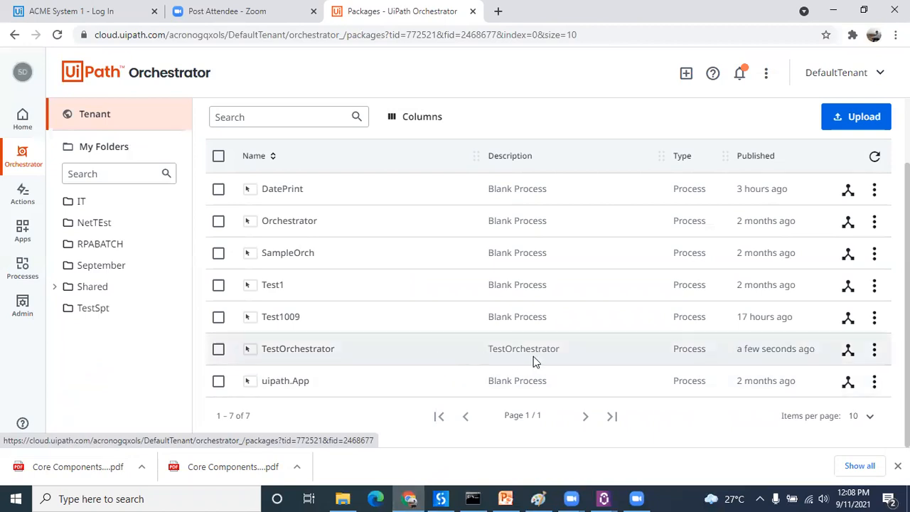
left_click(875, 349)
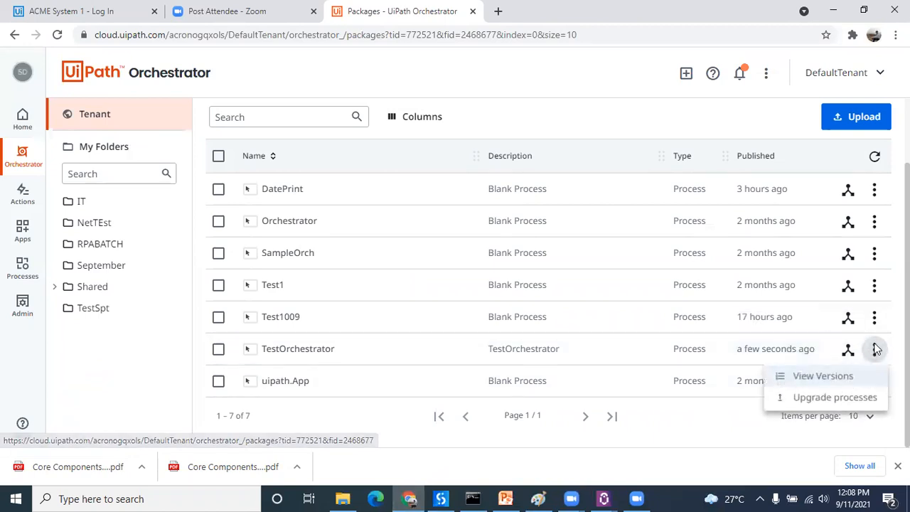
left_click(842, 395)
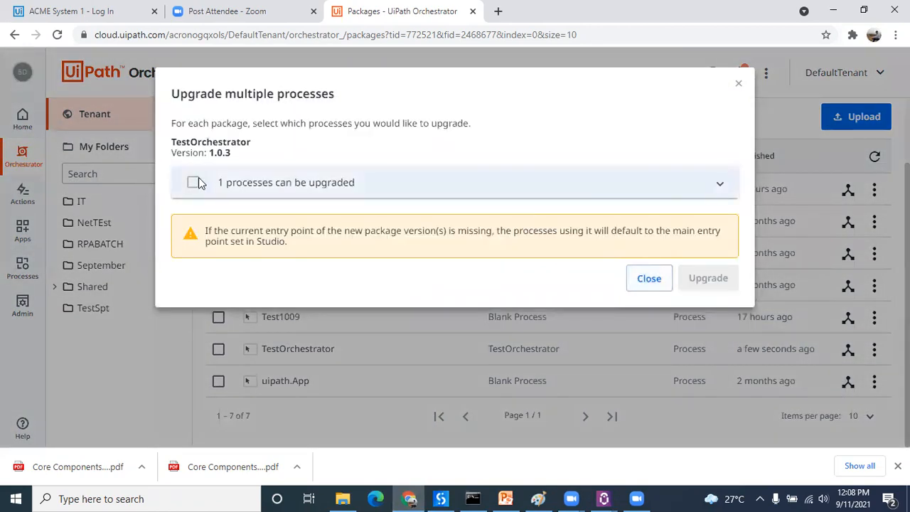
left_click(720, 184)
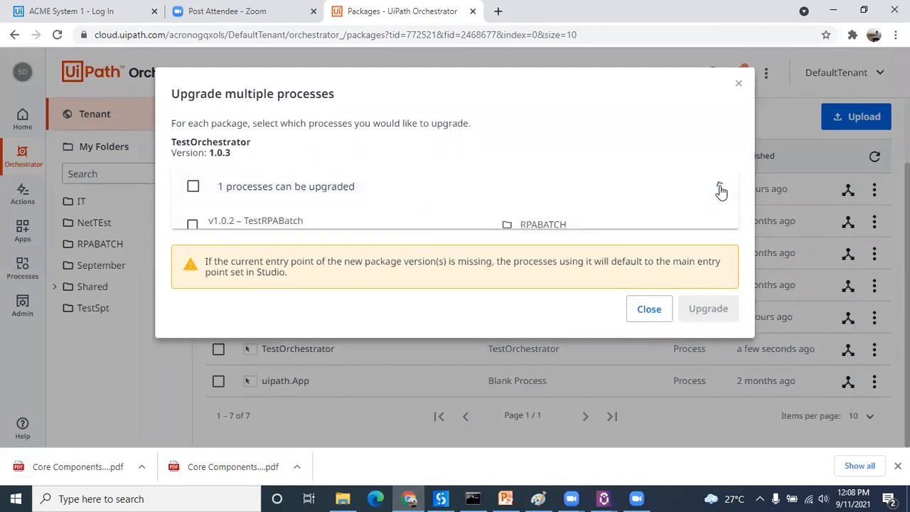
left_click(192, 227)
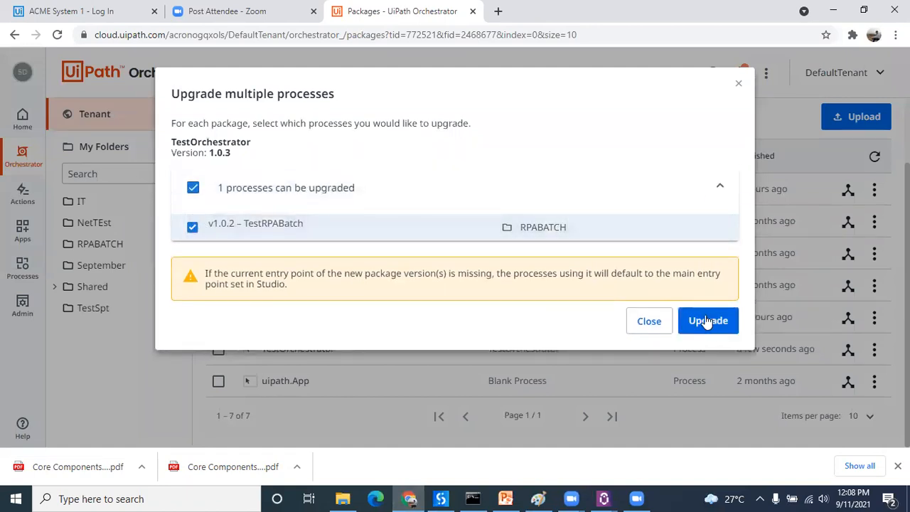
left_click(706, 321)
left_click(566, 281)
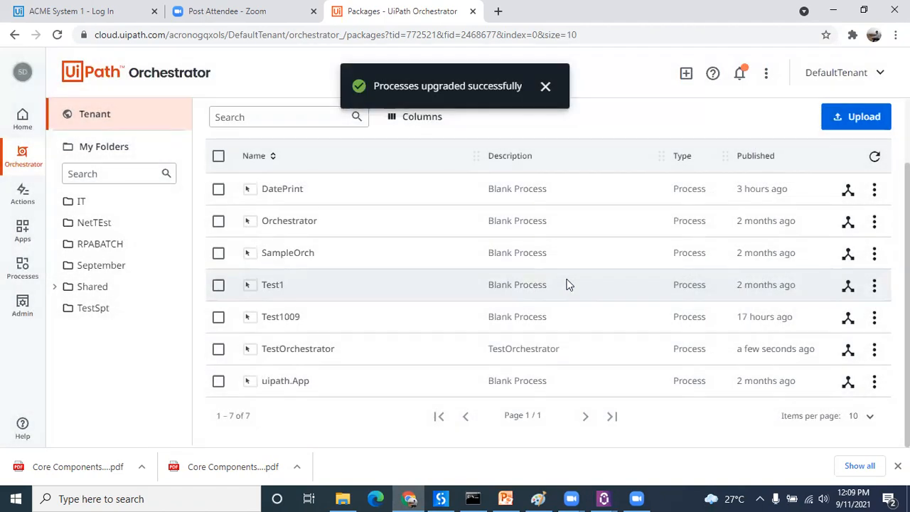
Step: Open the RPABATCH folder and check the TestRPABatch process version and the folder's jobs
left_click(107, 247)
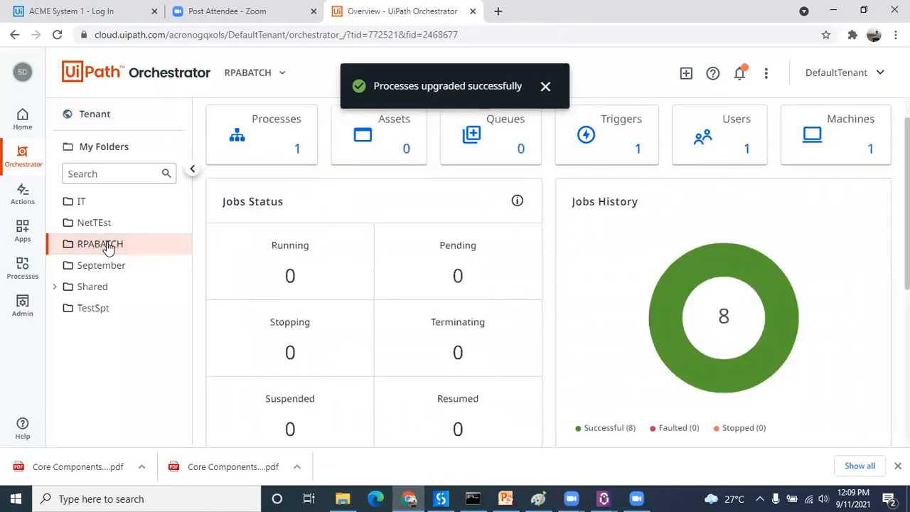
left_click(283, 138)
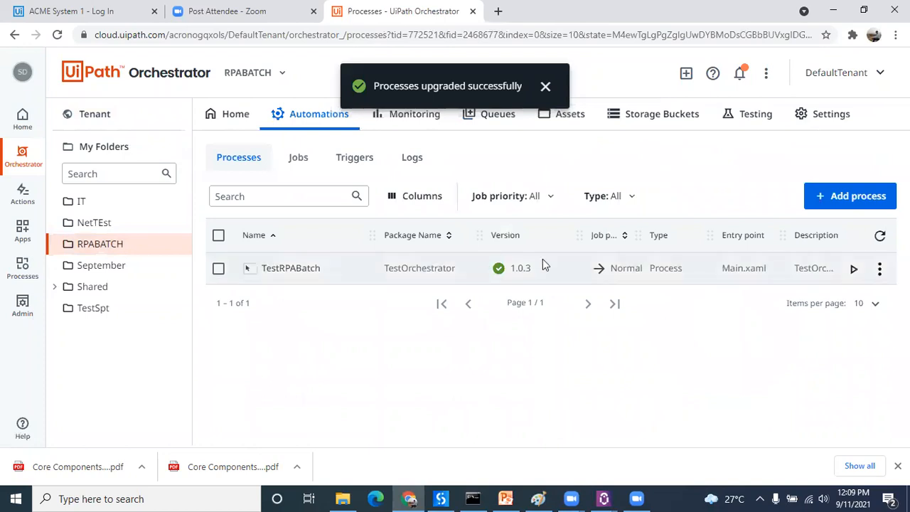
left_click(301, 161)
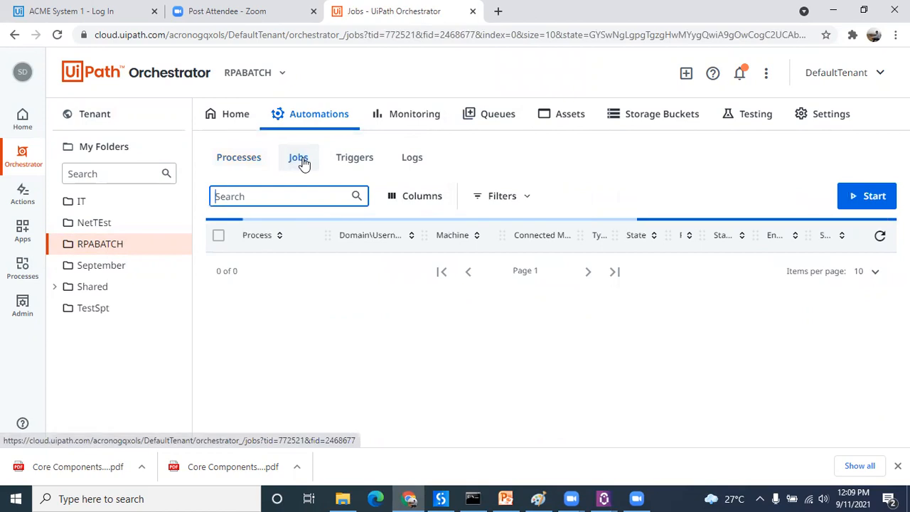
left_click(247, 164)
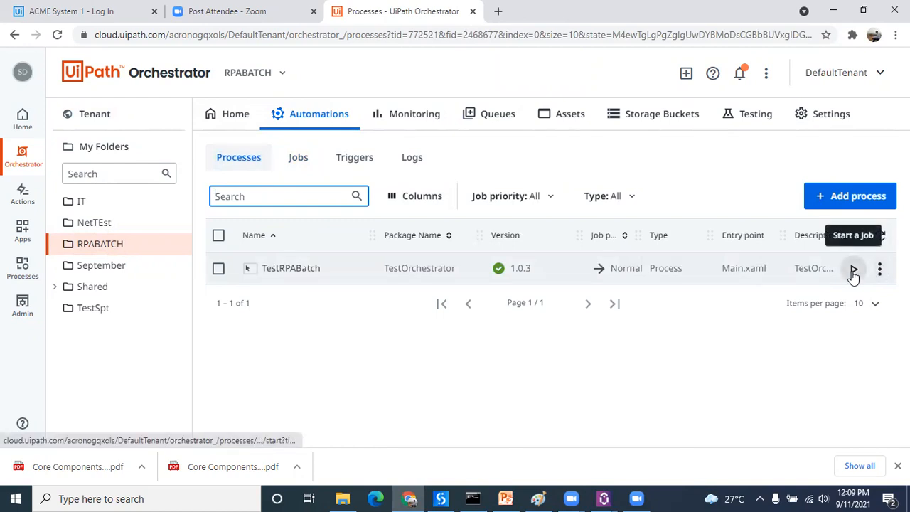
Step: Start an unattended TestRPABatch job with the listed user account on machine DESKTOP-CIM7KC8, and dismiss the message boxes it shows
left_click(853, 271)
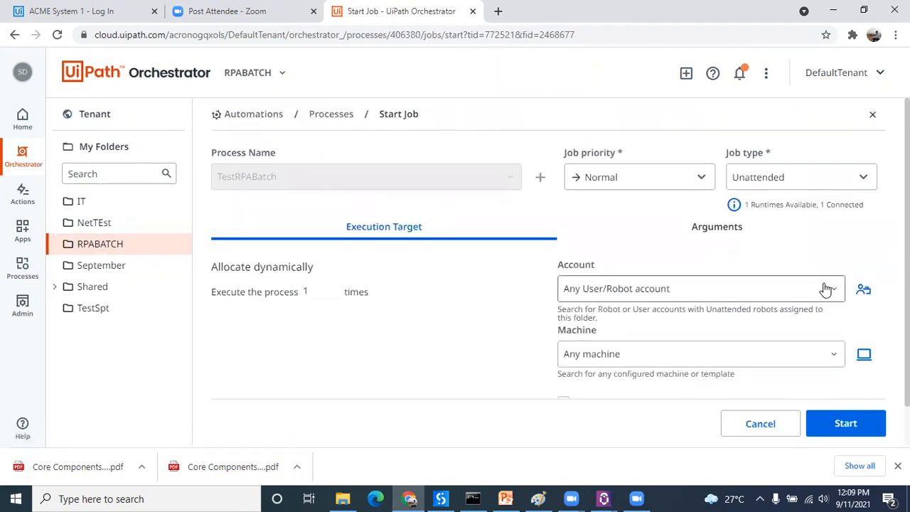
left_click(823, 291)
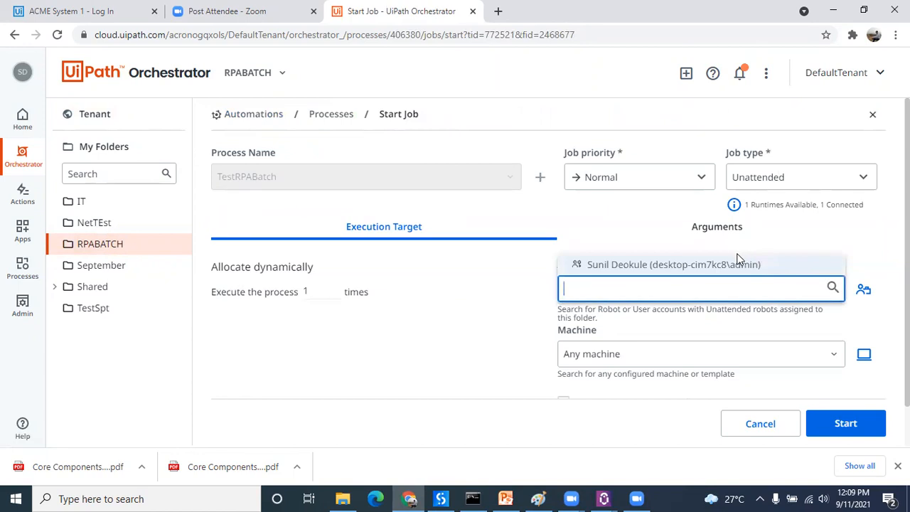
left_click(740, 264)
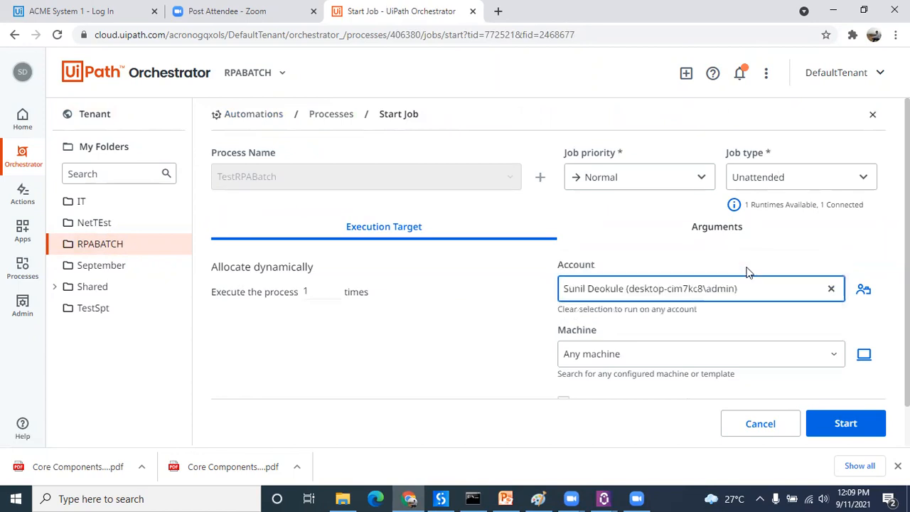
left_click(789, 354)
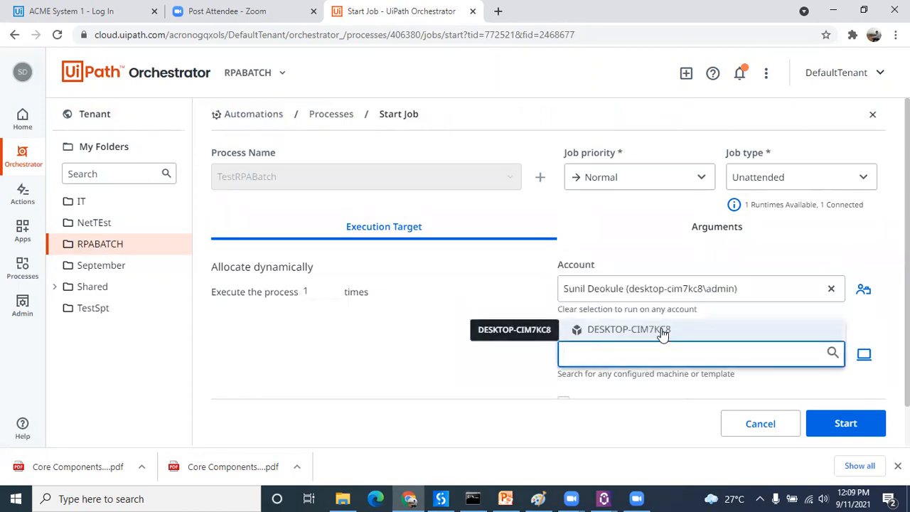
left_click(662, 333)
left_click(839, 423)
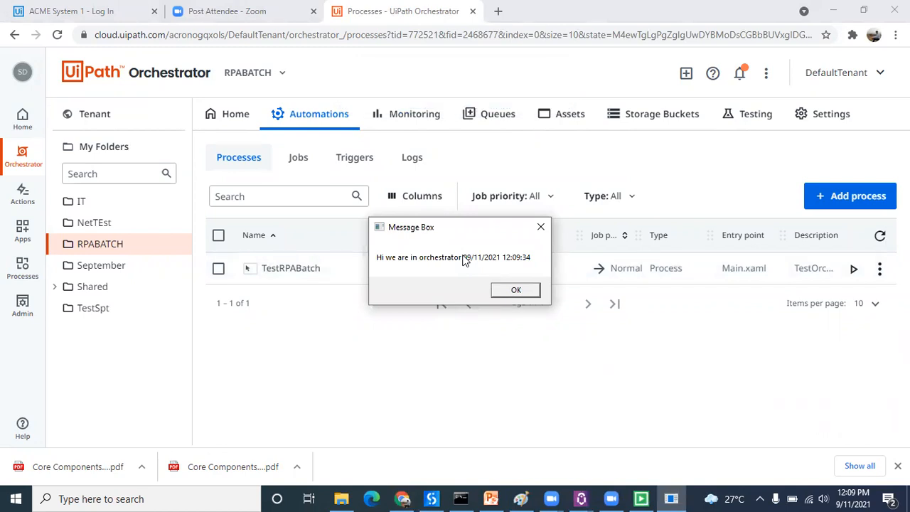
left_click(516, 291)
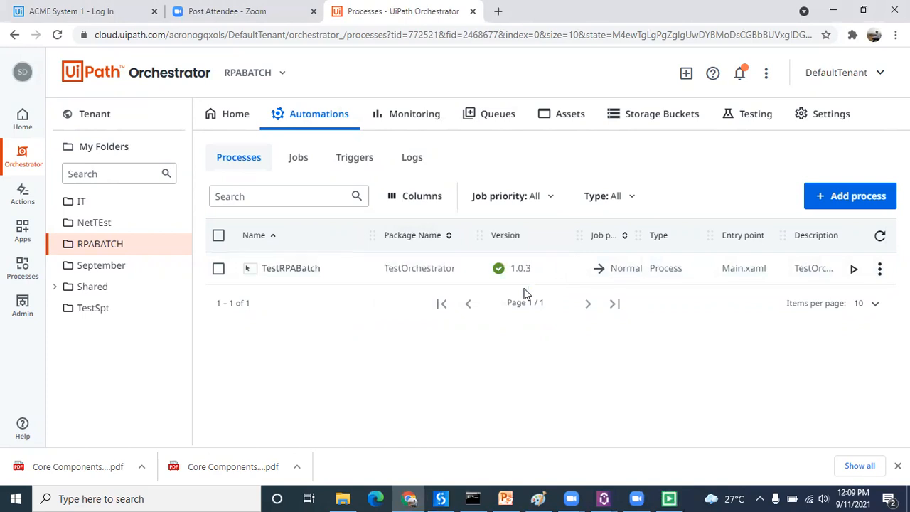
left_click(489, 289)
Step: Switch to UiPath Studio and check the Output panel for messages from the Orchestrator job
left_click(441, 499)
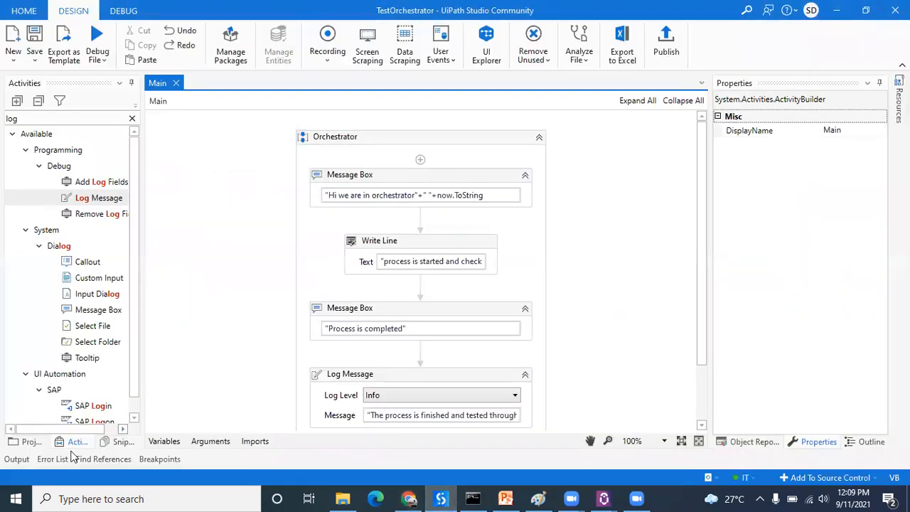
left_click(17, 459)
left_click(21, 461)
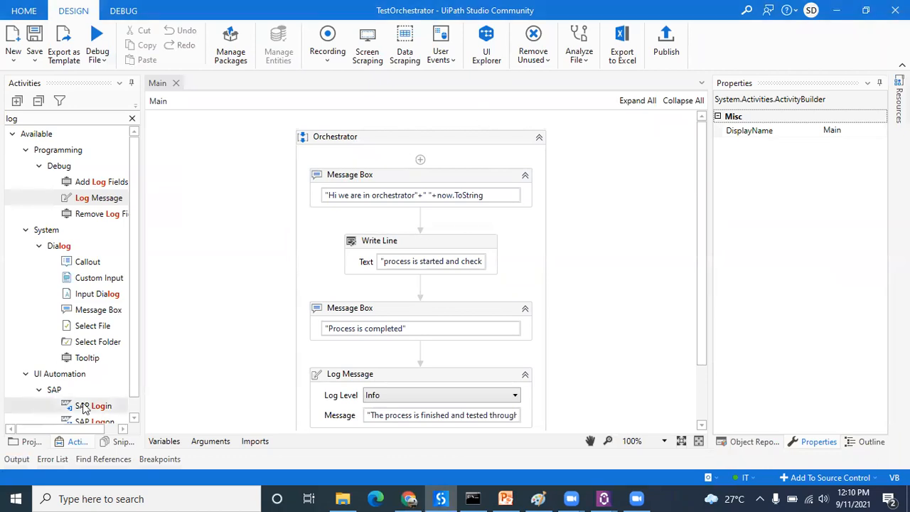
left_click(21, 460)
left_click(21, 460)
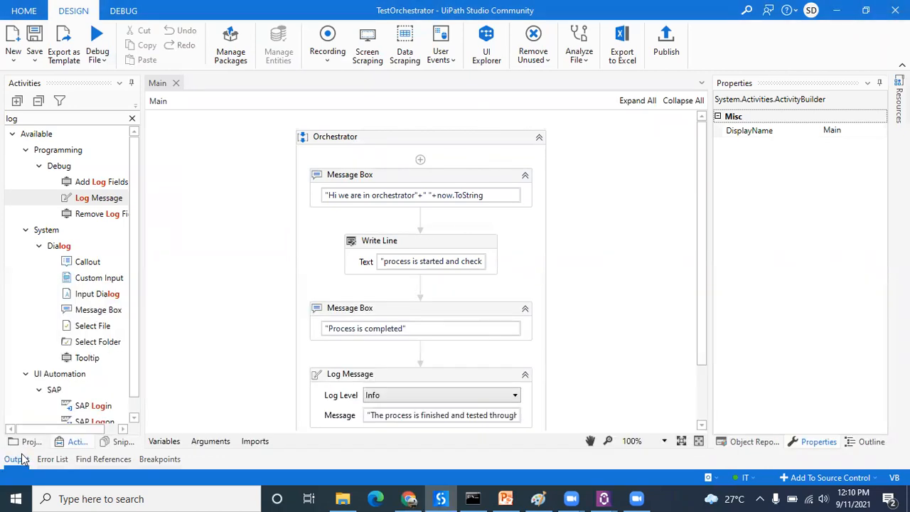
Step: Debug the Main workflow, dismiss both message boxes, and view the Write Line and Log Message entries in the output
left_click(98, 39)
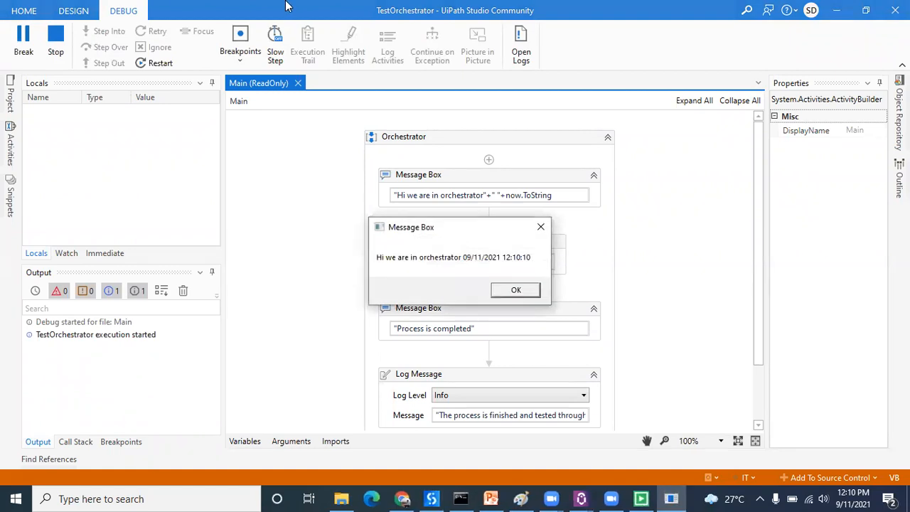
left_click(525, 292)
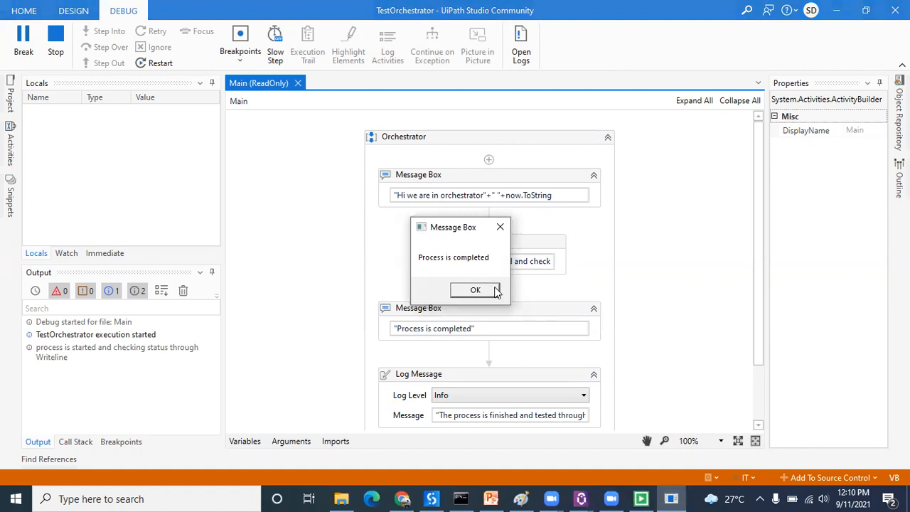
left_click(495, 291)
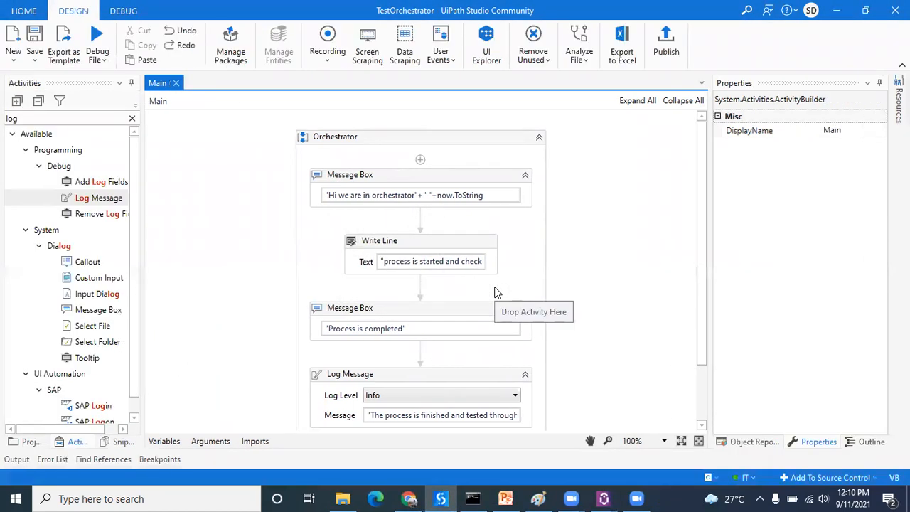
left_click(14, 461)
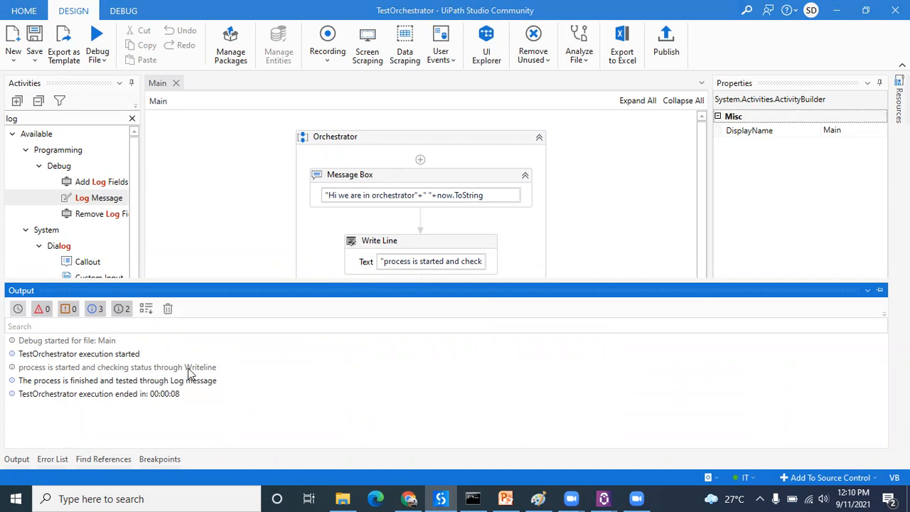
Step: Switch to Orchestrator in Chrome and view the logs of the most recent TestRPABatch job in the RPABATCH folder
left_click(411, 499)
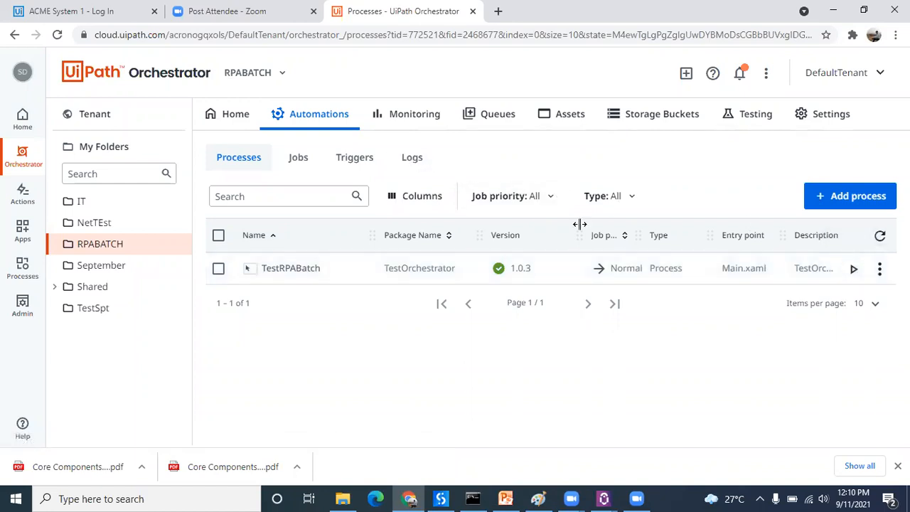
left_click(881, 272)
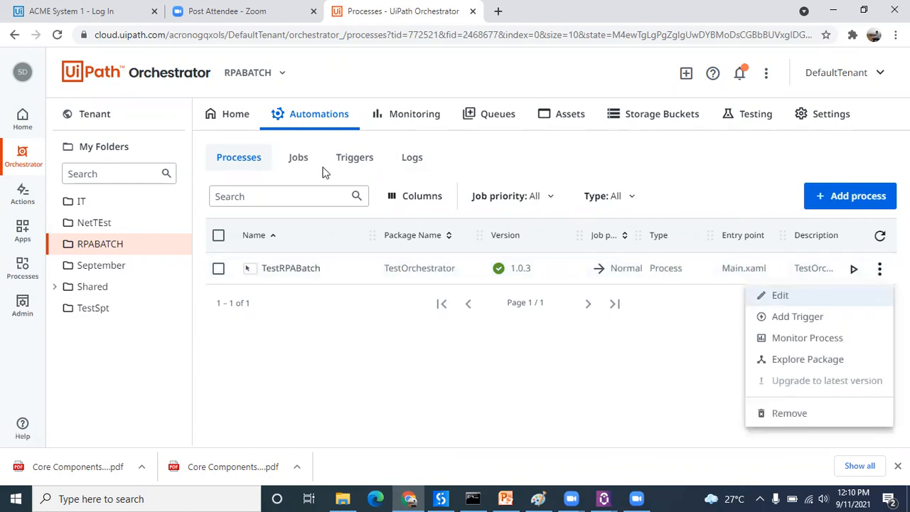
left_click(302, 162)
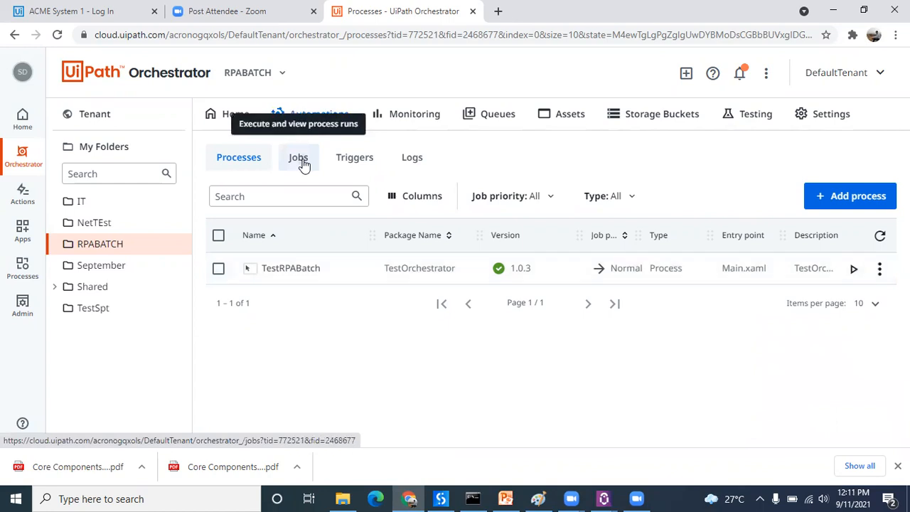
left_click(300, 159)
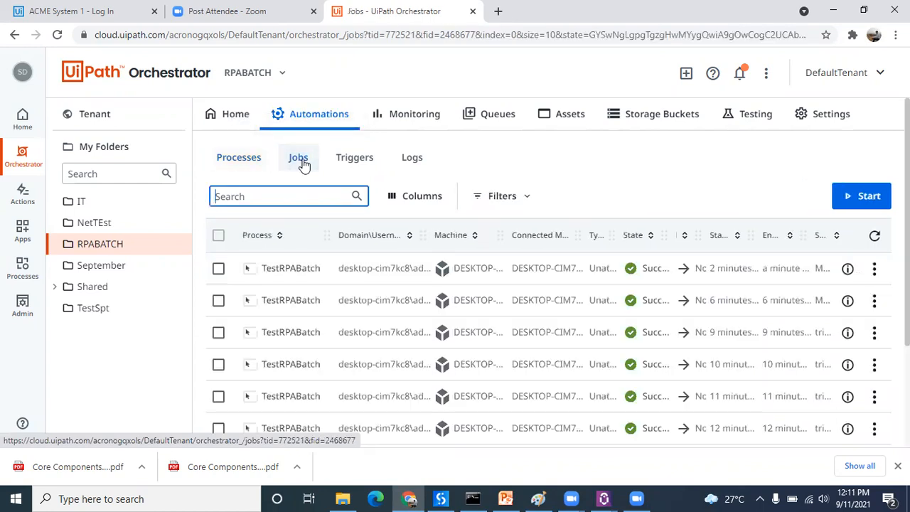
left_click(873, 273)
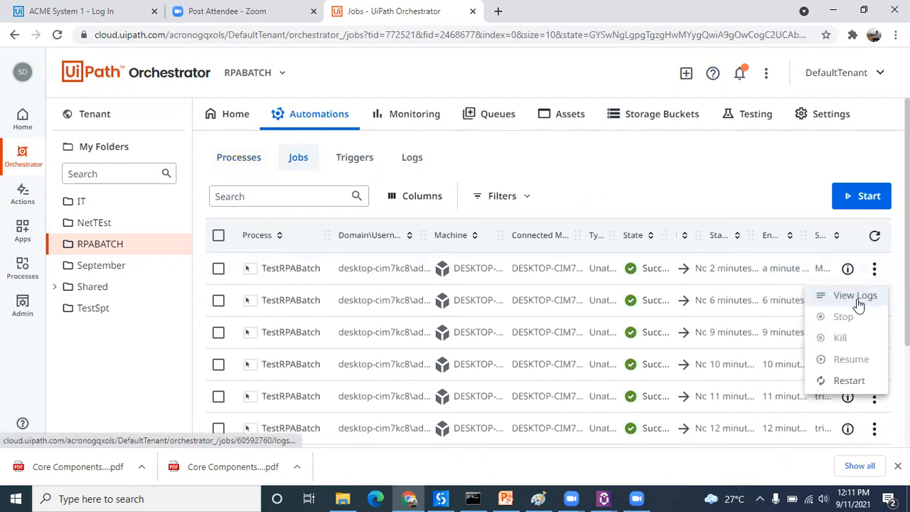
left_click(855, 296)
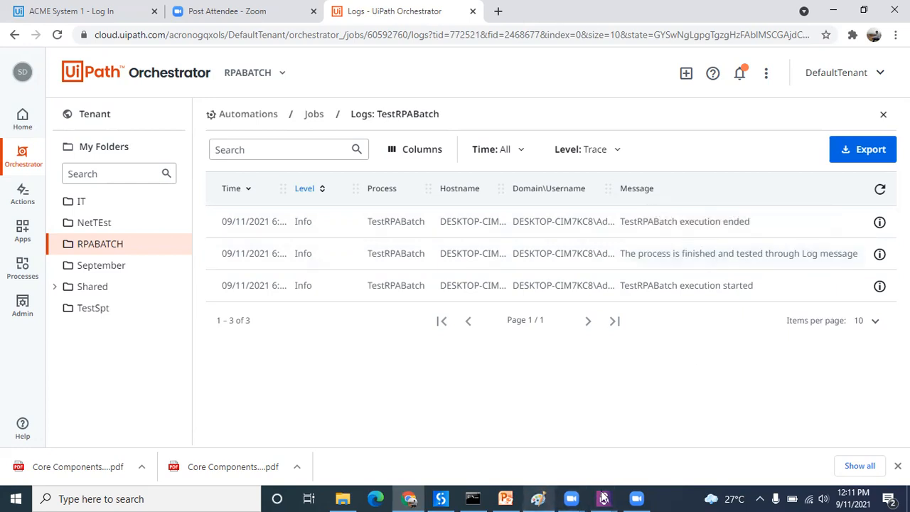
Step: Switch to UiPath Studio, inspect the Write Line activity, and review the workflow down to the Log Message activity
left_click(441, 499)
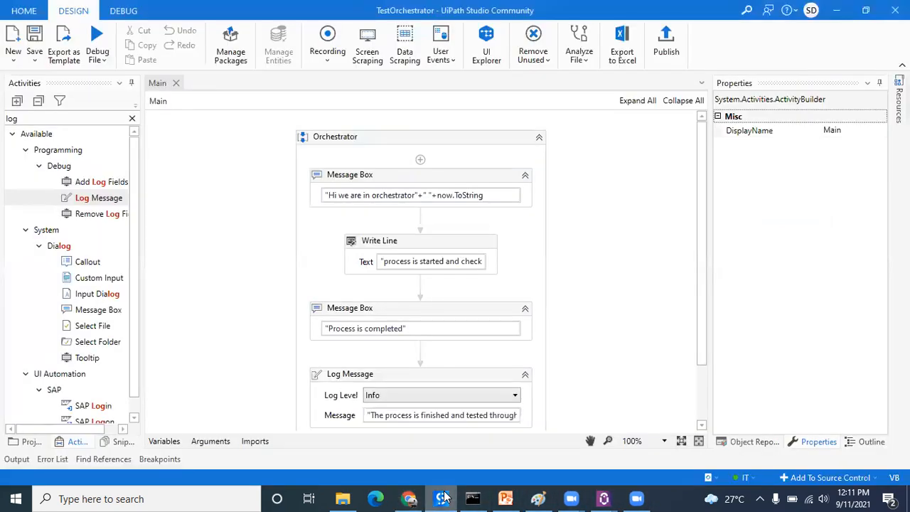
left_click(451, 245)
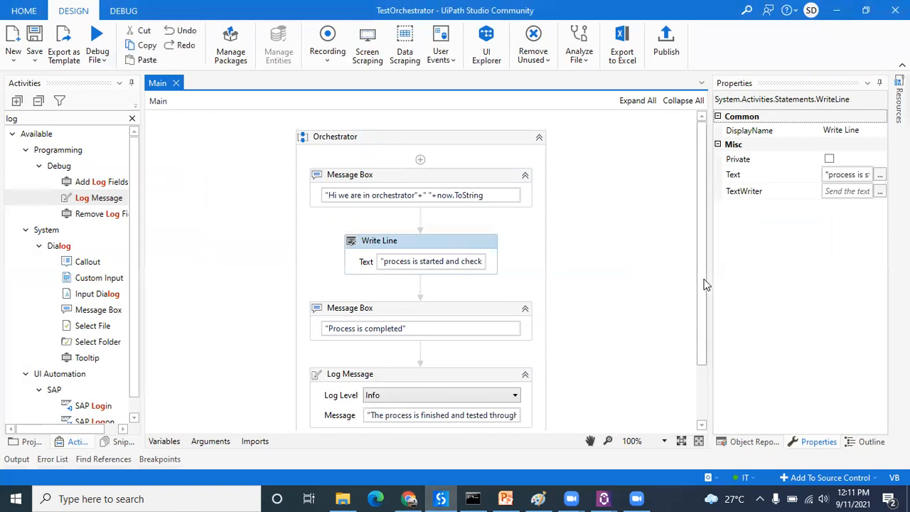
left_click_drag(703, 281, 700, 327)
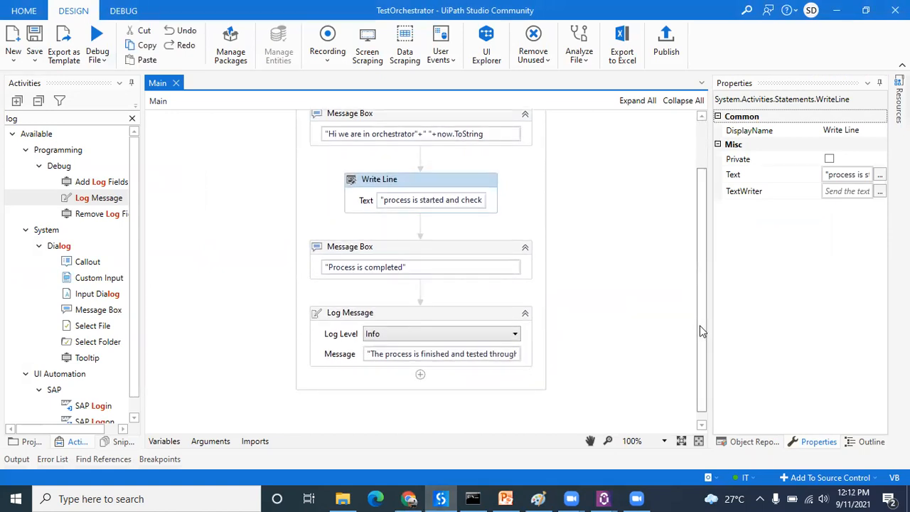
Step: Inspect the Log Message activity's available log levels and the Write Line activity's properties in the Main workflow
left_click(456, 309)
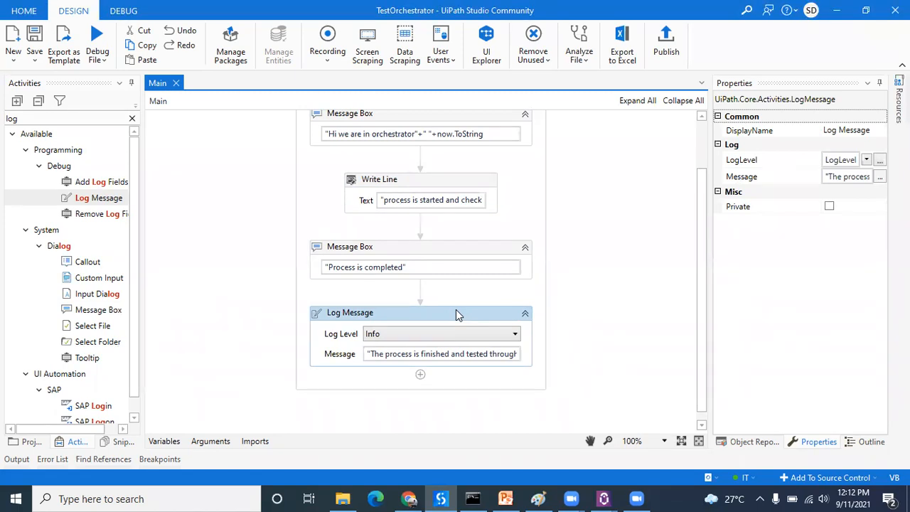
left_click(505, 335)
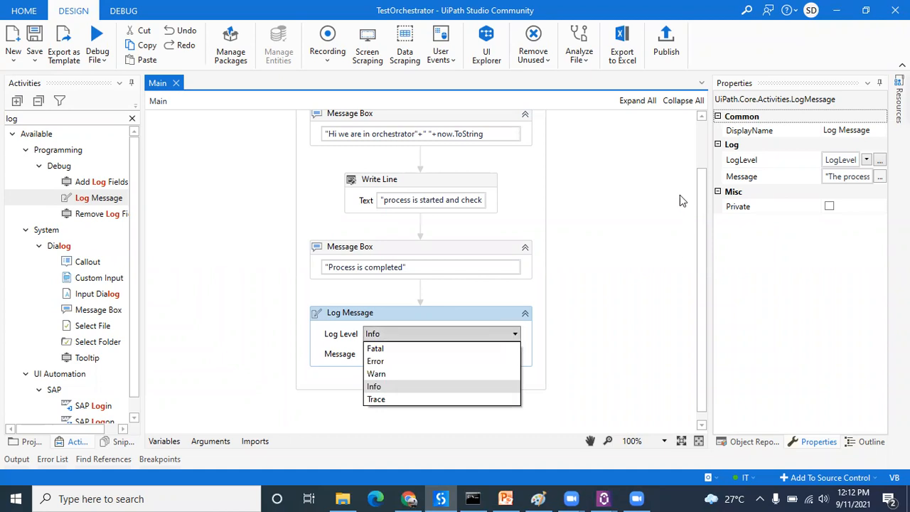
left_click(635, 158)
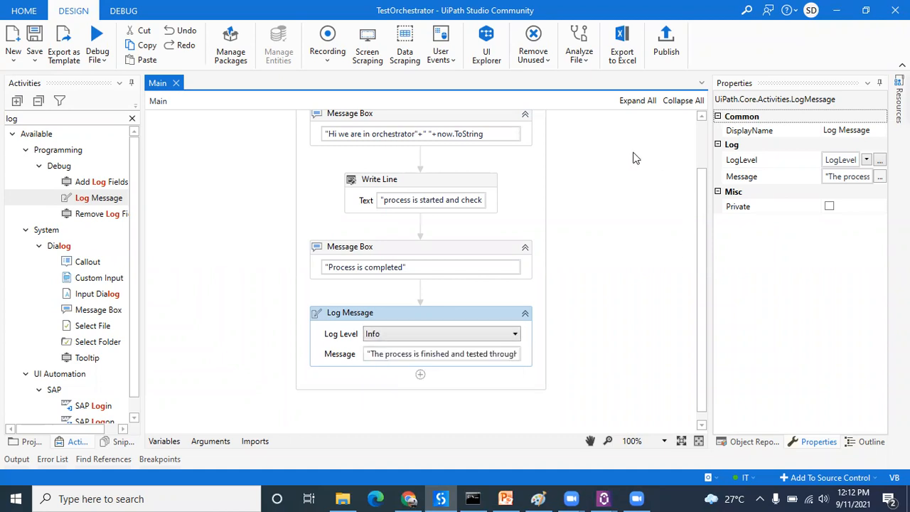
left_click(470, 182)
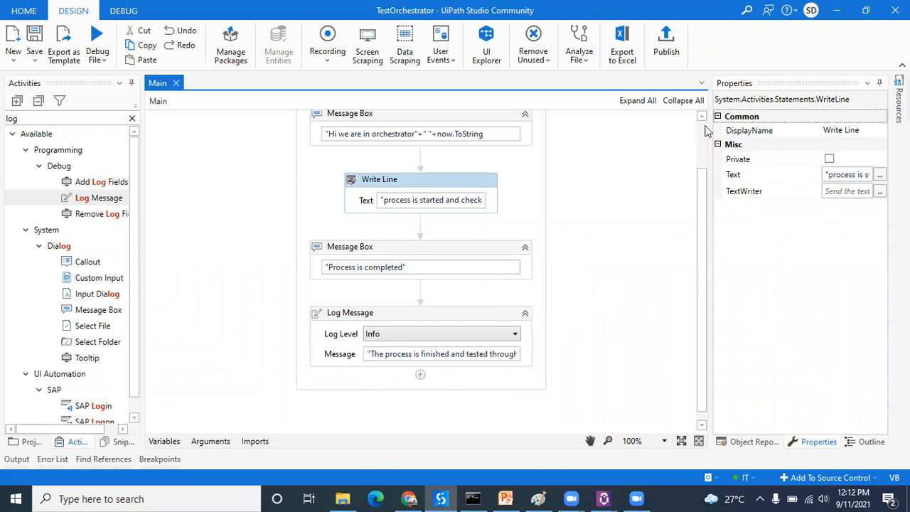
scroll(706, 128, "up", 1)
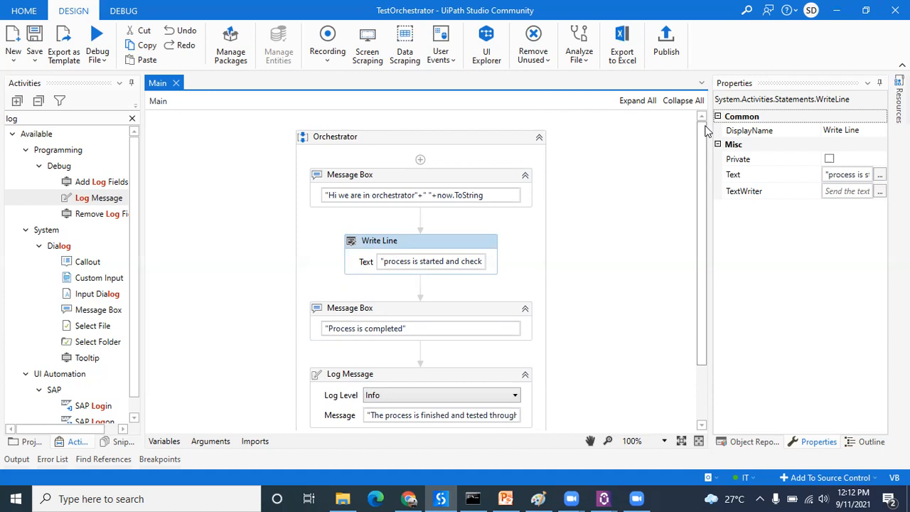
Step: Switch to UiPath Assistant, run the TestRPABatch process, and dismiss both of its message boxes
left_click(604, 498)
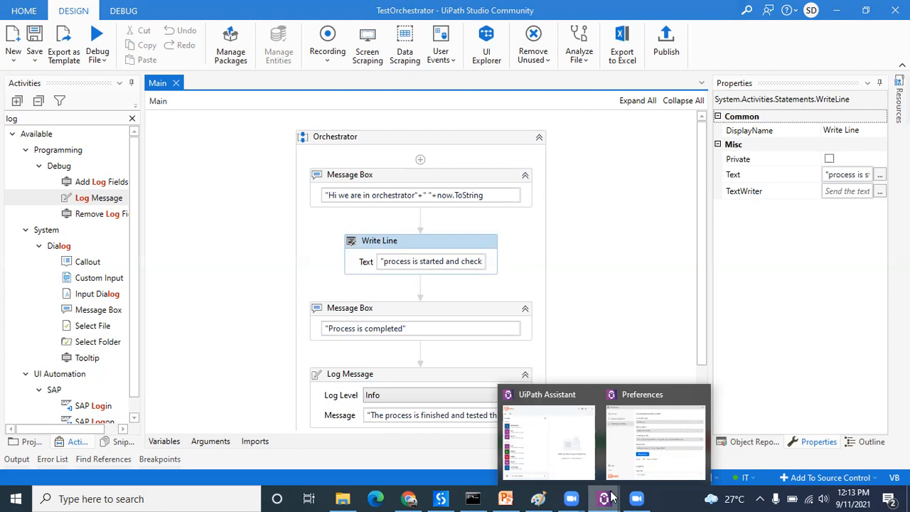
left_click(549, 424)
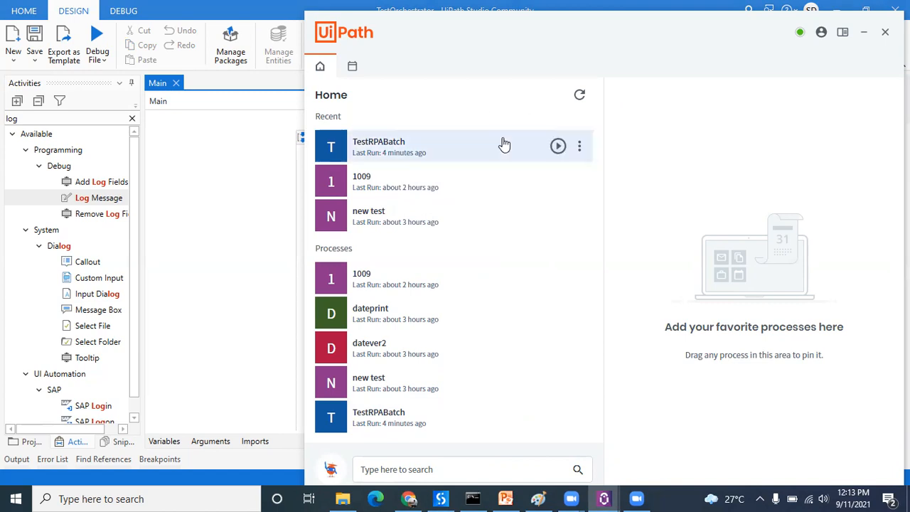
left_click(558, 147)
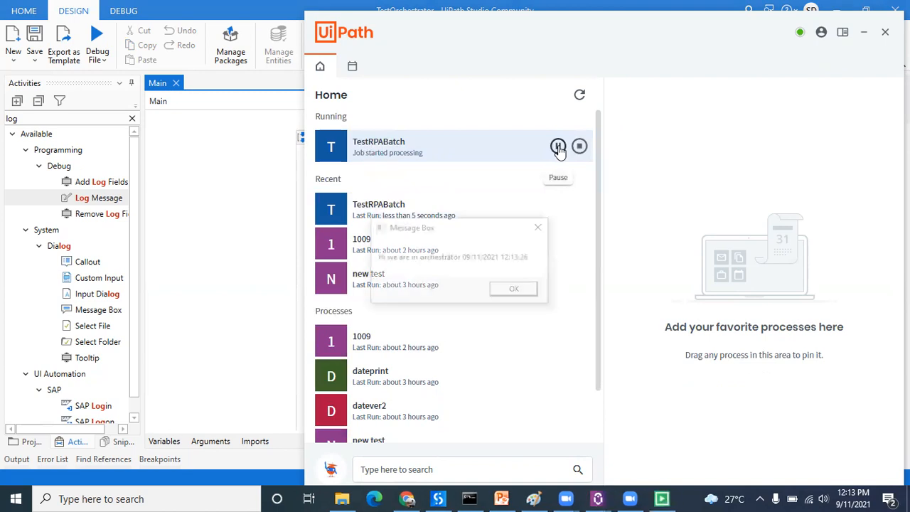
left_click(517, 290)
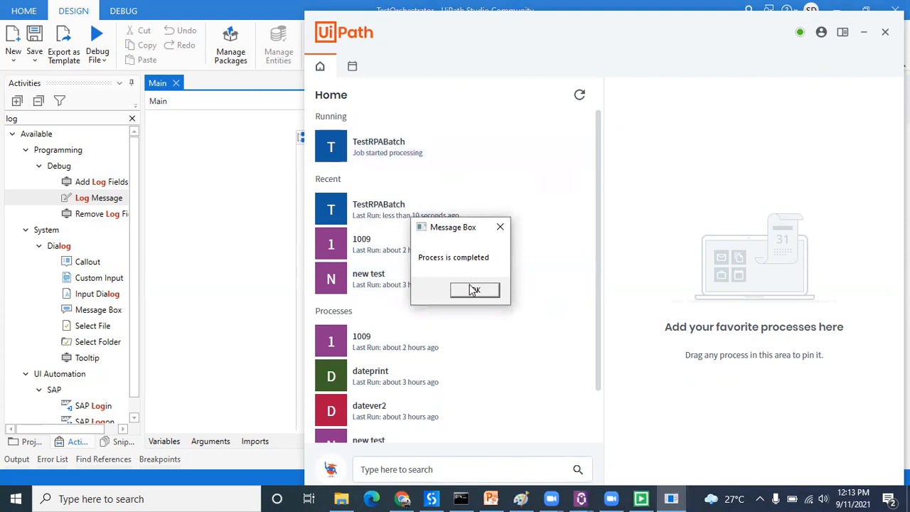
left_click(477, 295)
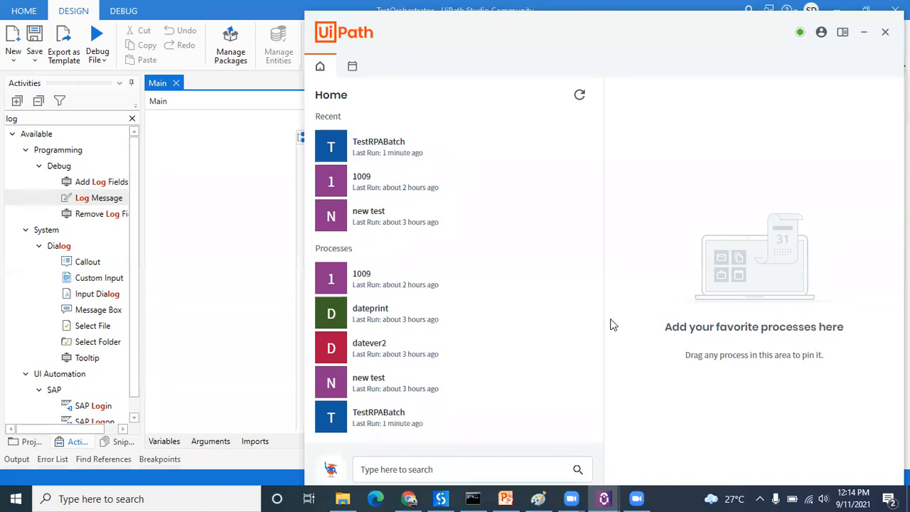
Step: Switch to Orchestrator in Chrome and start creating a new time trigger in the RPABATCH folder
left_click(206, 252)
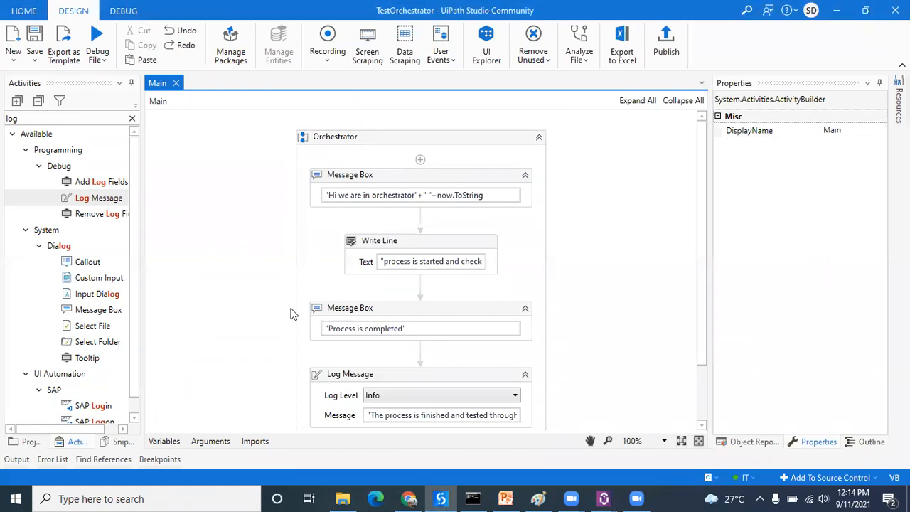
left_click(410, 499)
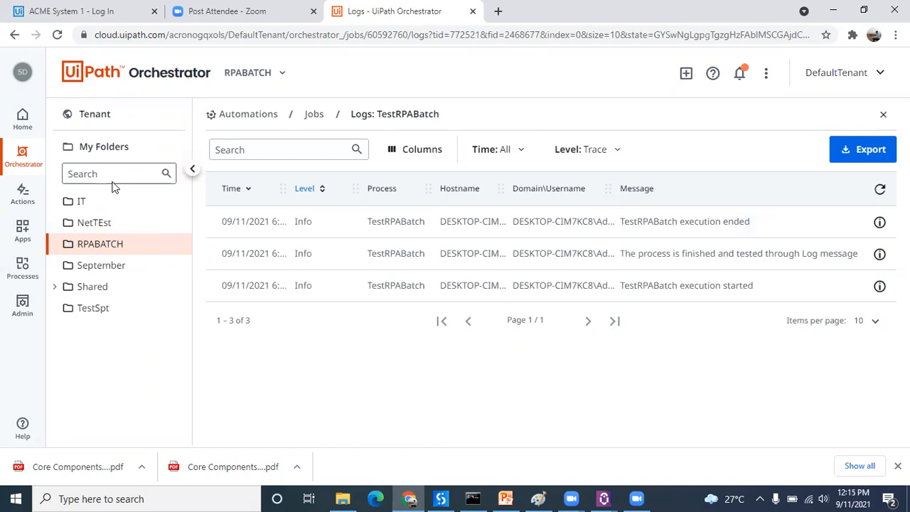
left_click(22, 160)
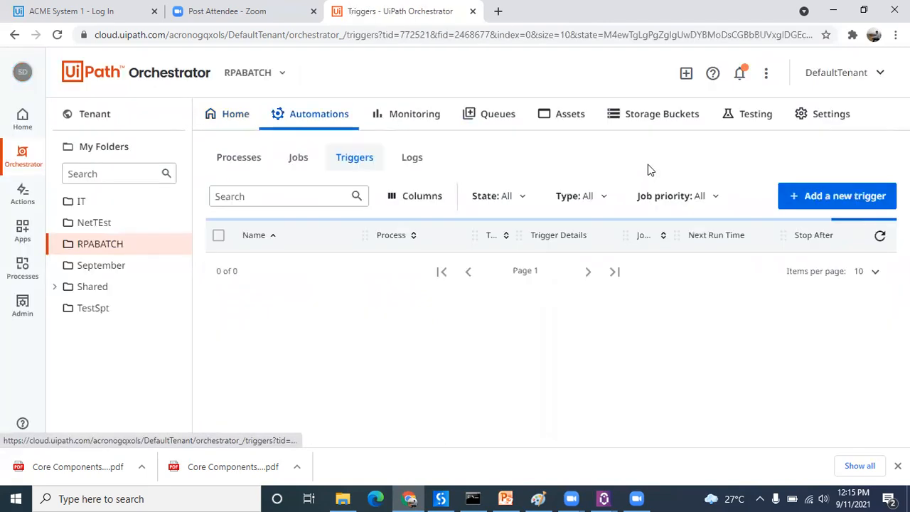
left_click(821, 198)
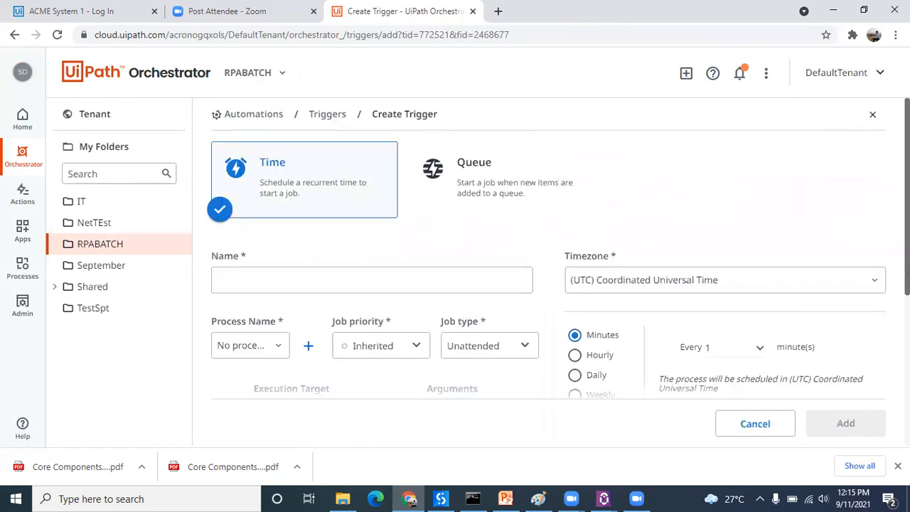
Step: Set the new trigger's schedule type to Advanced and activate its empty cron expression for editing
scroll(850, 199, "down", 2)
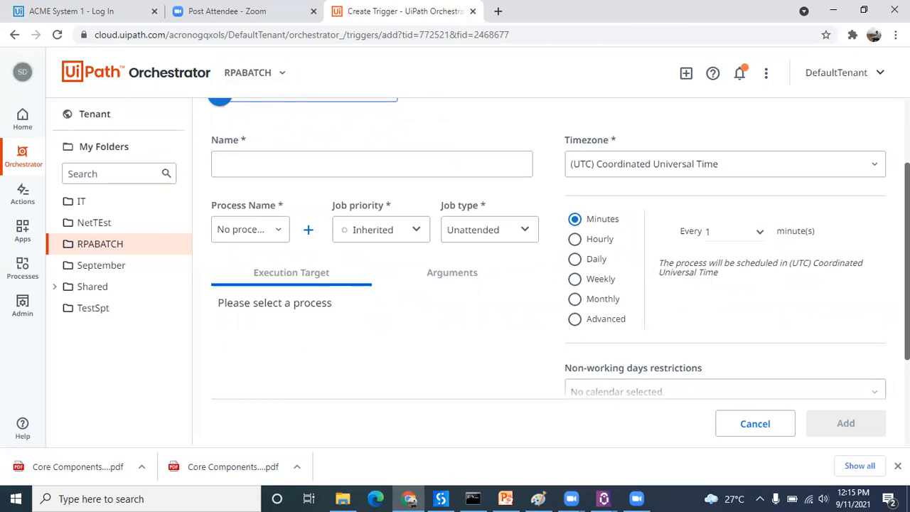
scroll(794, 263, "up", 2)
scroll(794, 264, "down", 3)
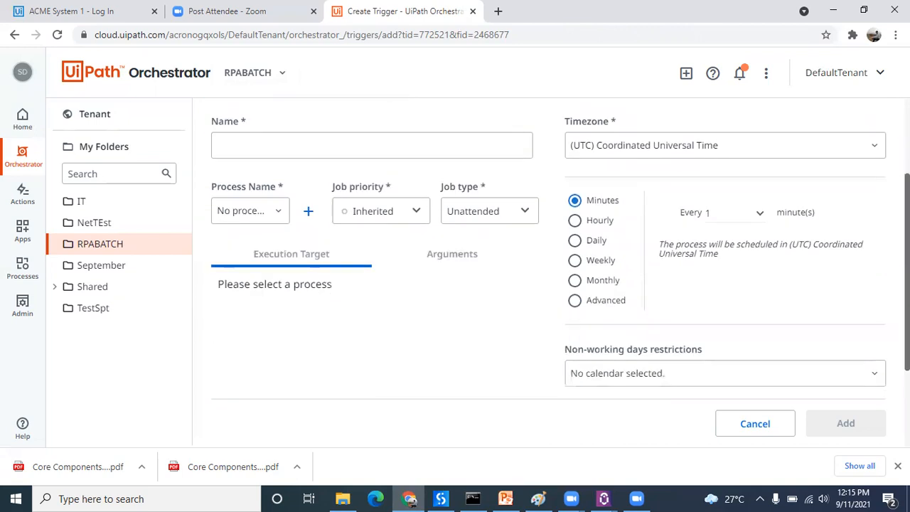
left_click(576, 300)
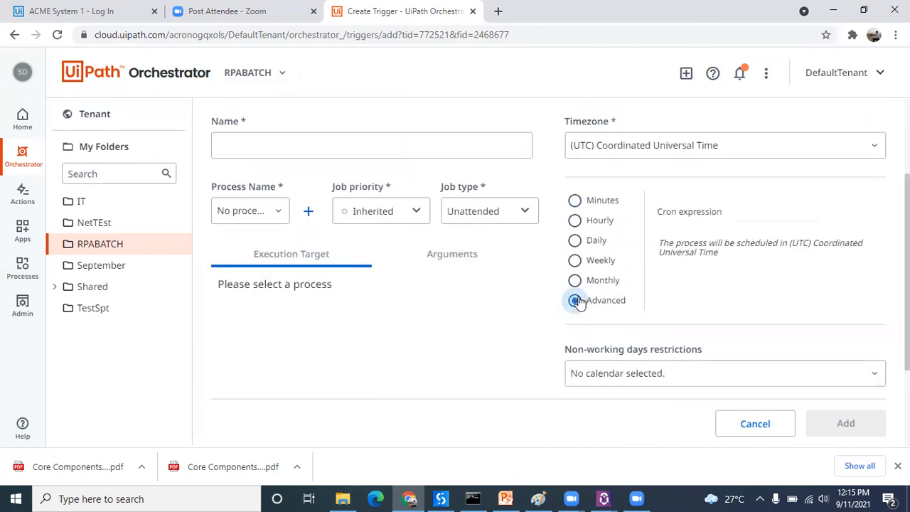
left_click(745, 211)
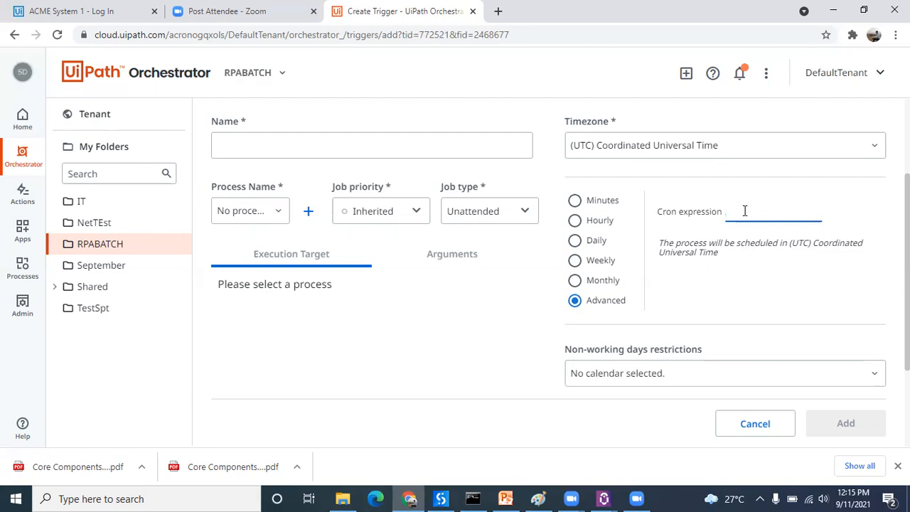
Step: Open a blank Notepad document and enter 0000000 on the first line
left_click(505, 499)
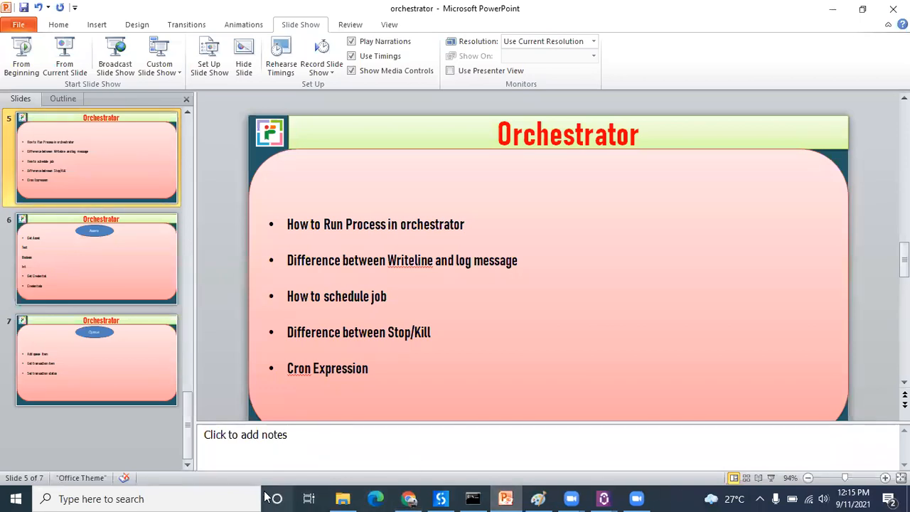
left_click(210, 498)
type("text")
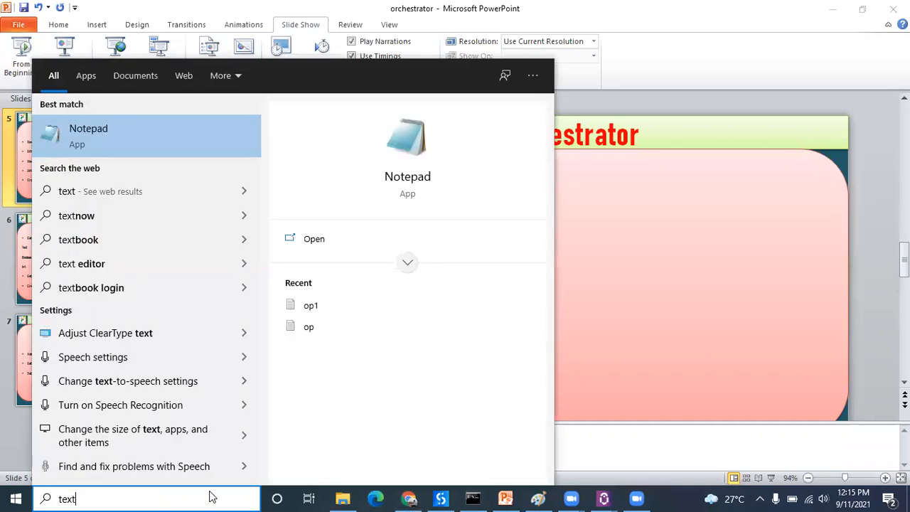
key("Return")
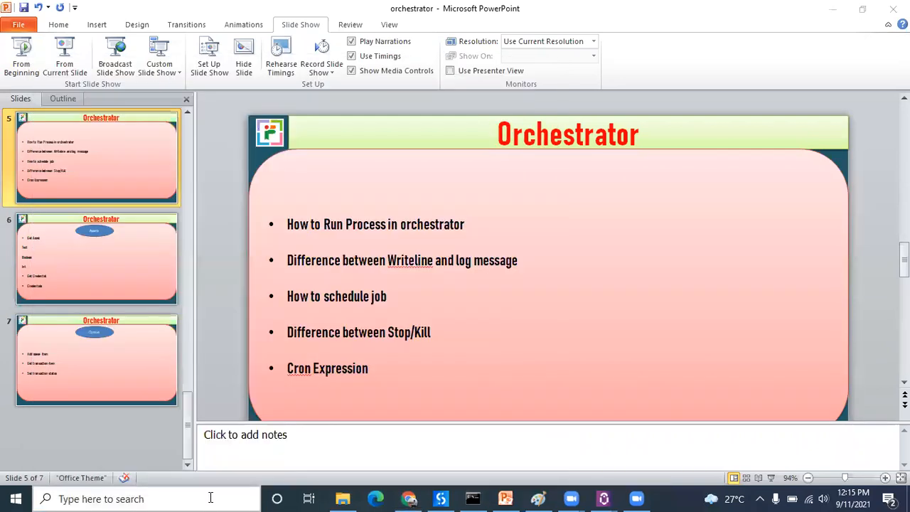
type("0000000")
key("Left")
key("Left")
key("Left")
key("Left")
key("Left")
key("Left")
key("Left")
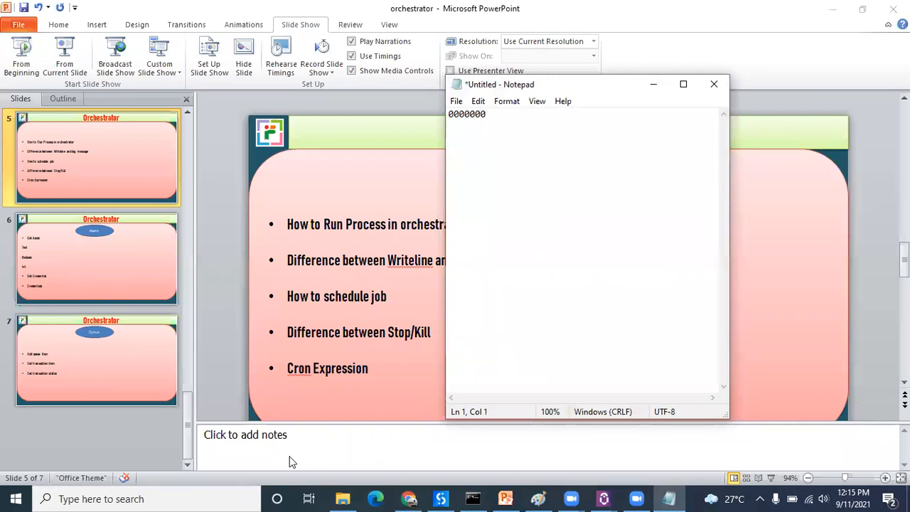
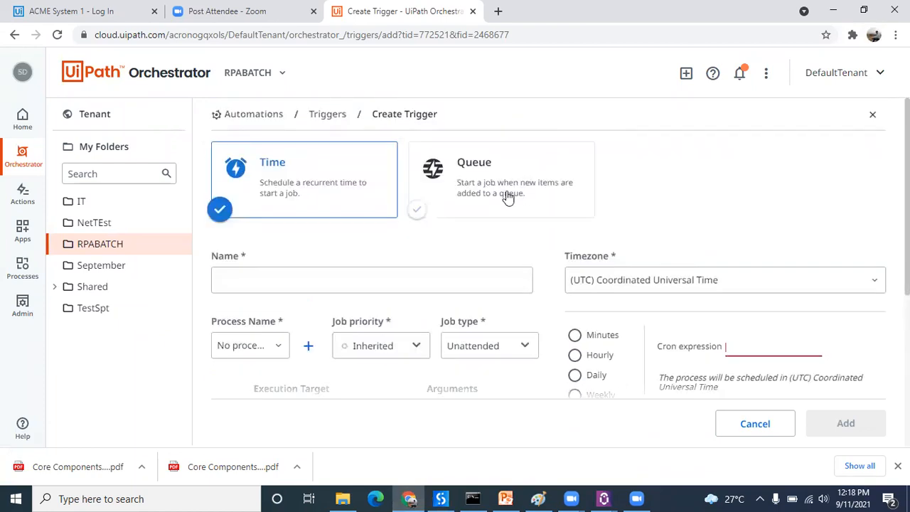
Step: Switch the new trigger to the Queue type, examine its settings, and leave the form unsaved for the RPABATCH trigger list
left_click(508, 198)
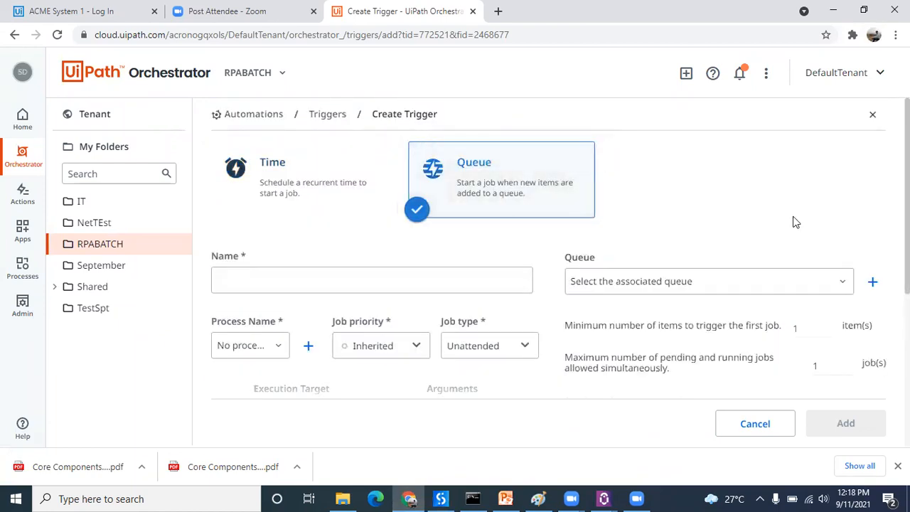
scroll(548, 270, "down", 2)
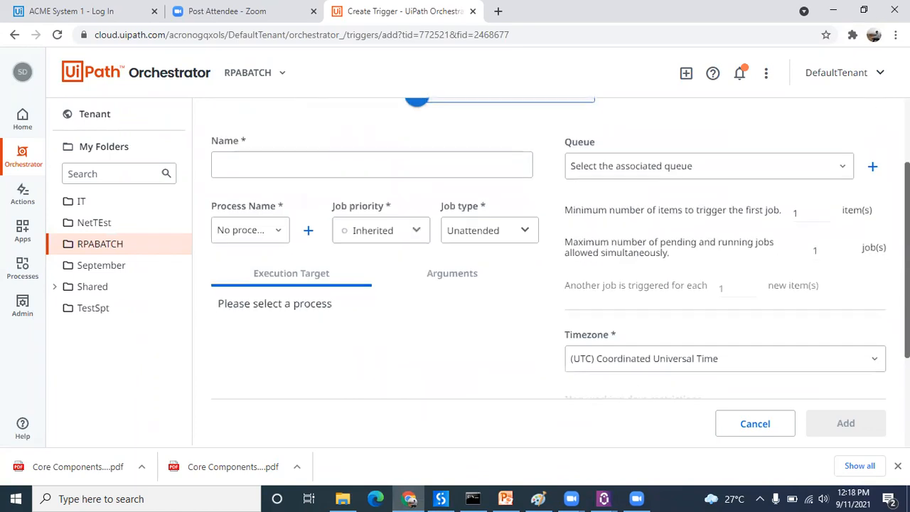
scroll(548, 270, "up", 2)
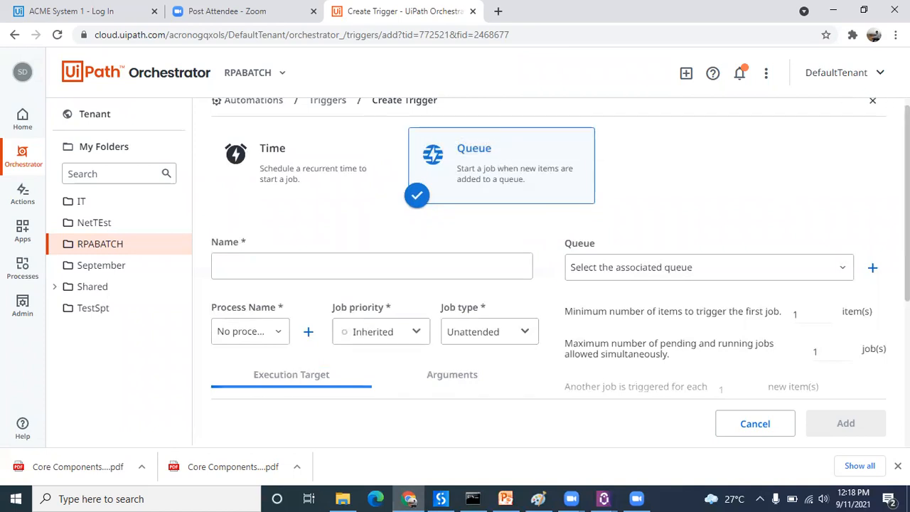
scroll(561, 248, "up", 1)
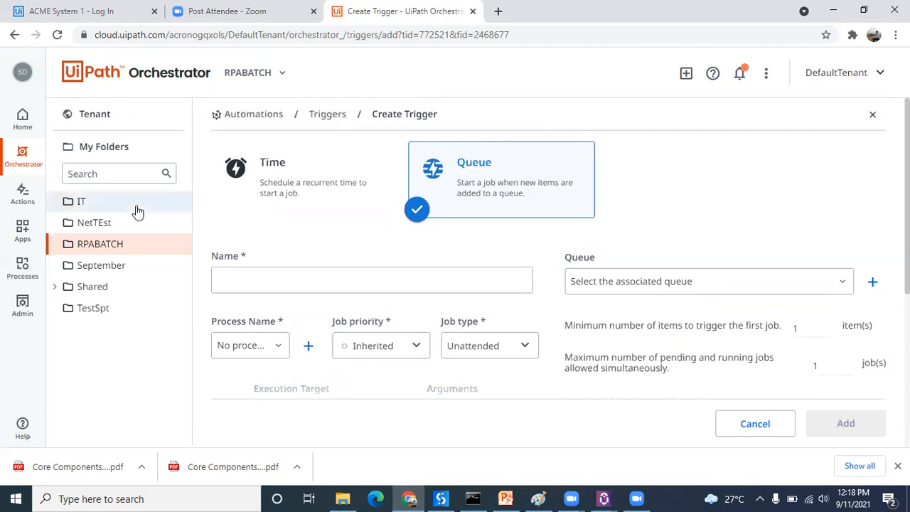
left_click(122, 245)
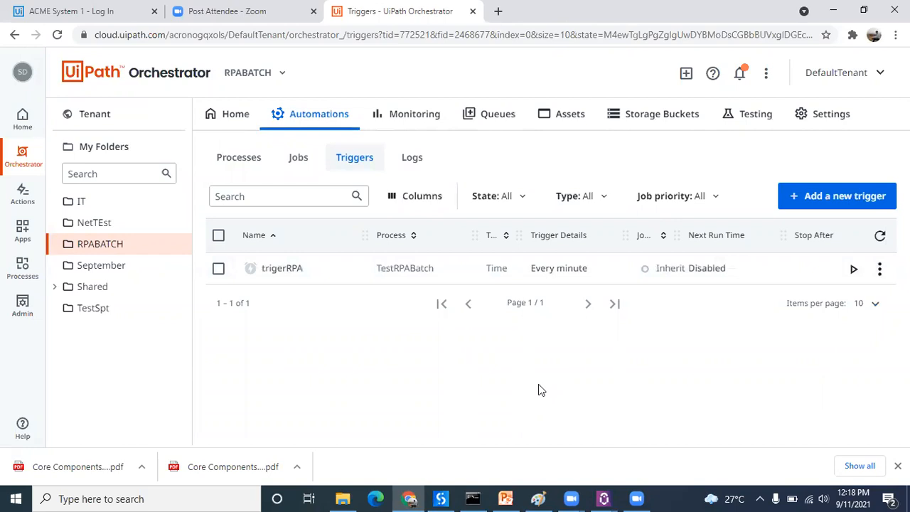
Step: Examine the machine monitoring for the RPABATCH folder, including its runtimes, connected machines and runtimes status
left_click(419, 114)
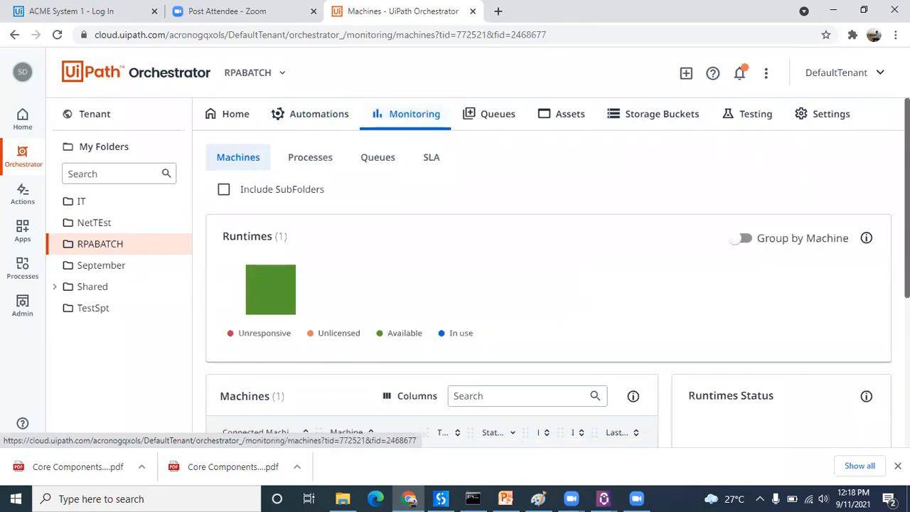
scroll(548, 284, "down", 3)
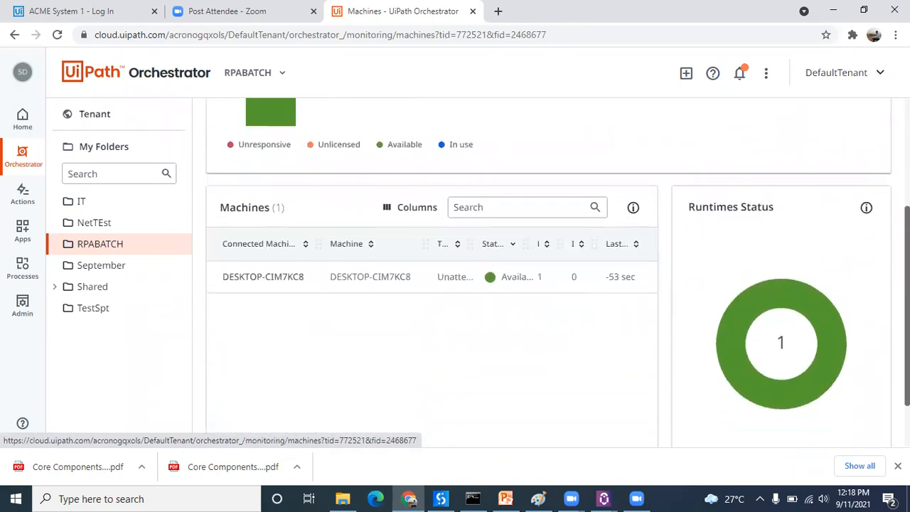
scroll(548, 284, "down", 1)
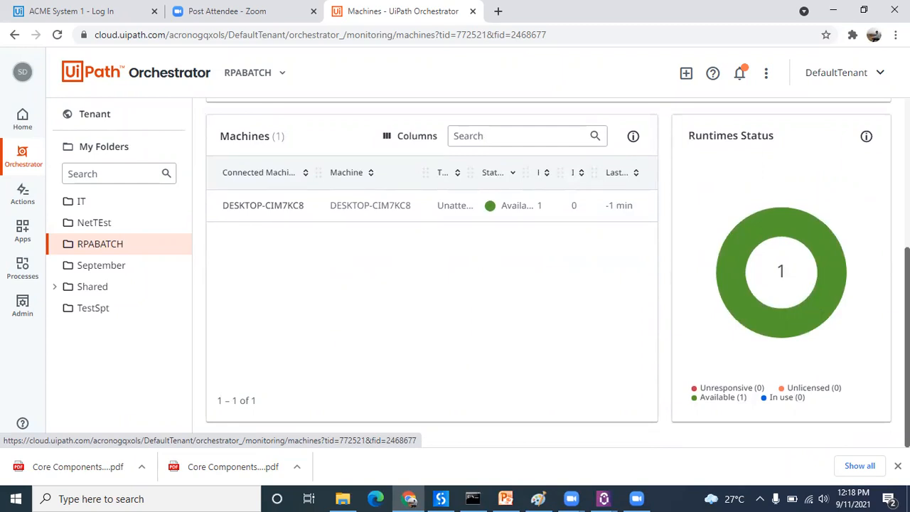
scroll(549, 273, "up", 1)
scroll(549, 273, "down", 1)
scroll(548, 270, "up", 2)
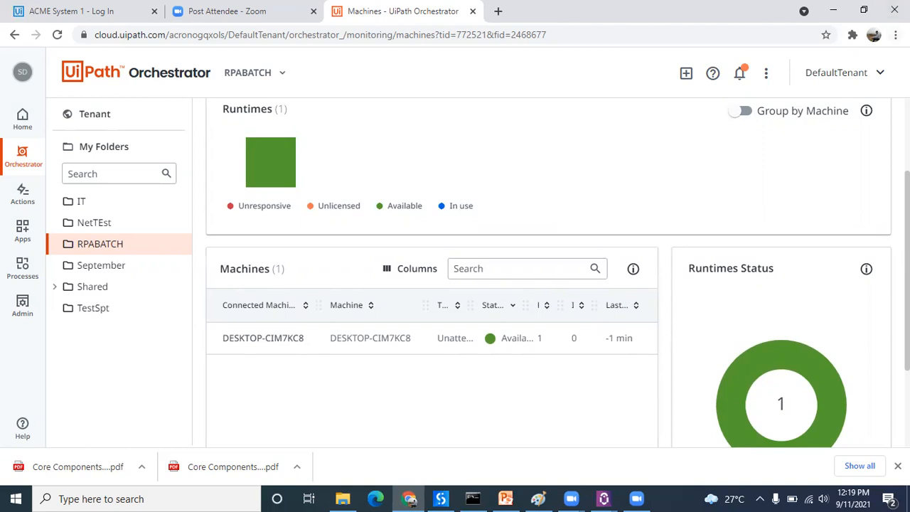
scroll(887, 136, "up", 2)
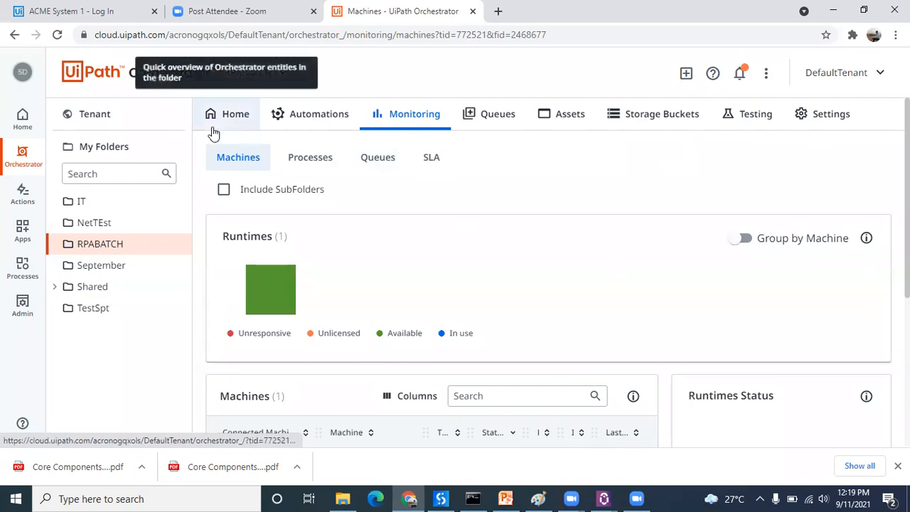
Step: View the RPABATCH folder's home overview and its list of processes
left_click(235, 115)
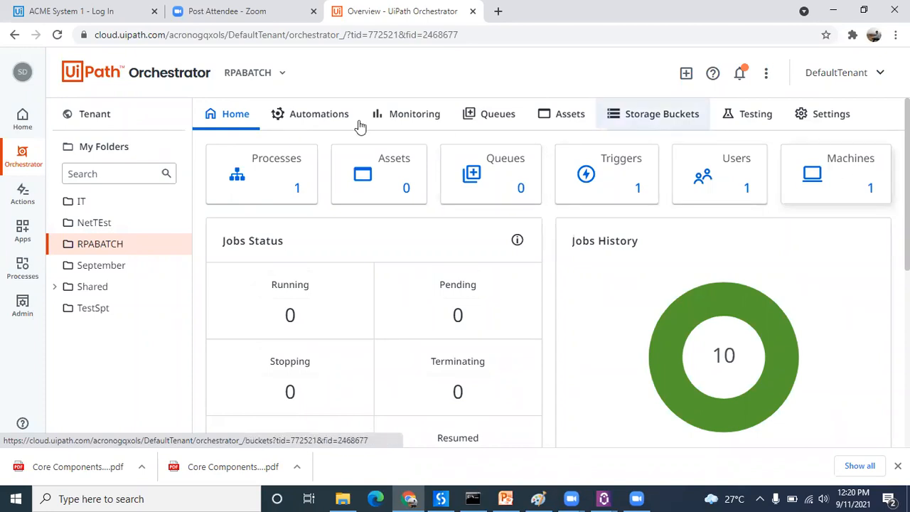
left_click(314, 115)
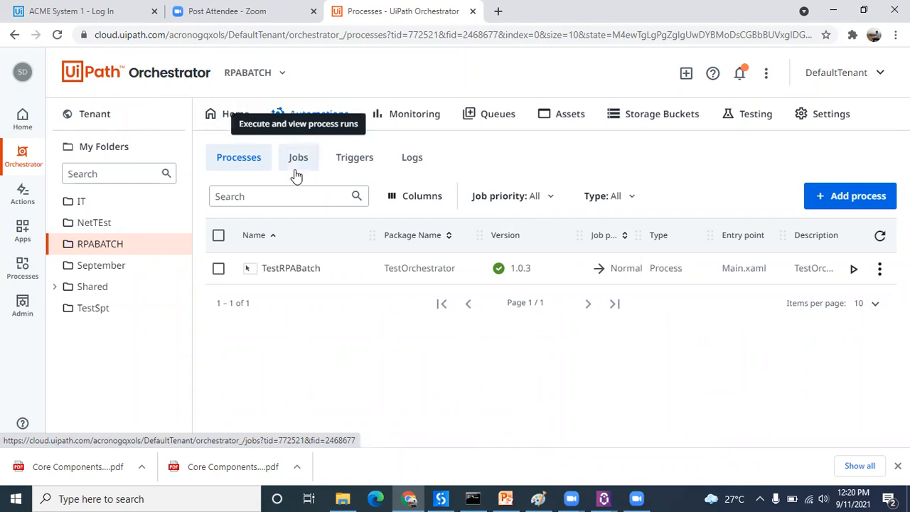
left_click(235, 162)
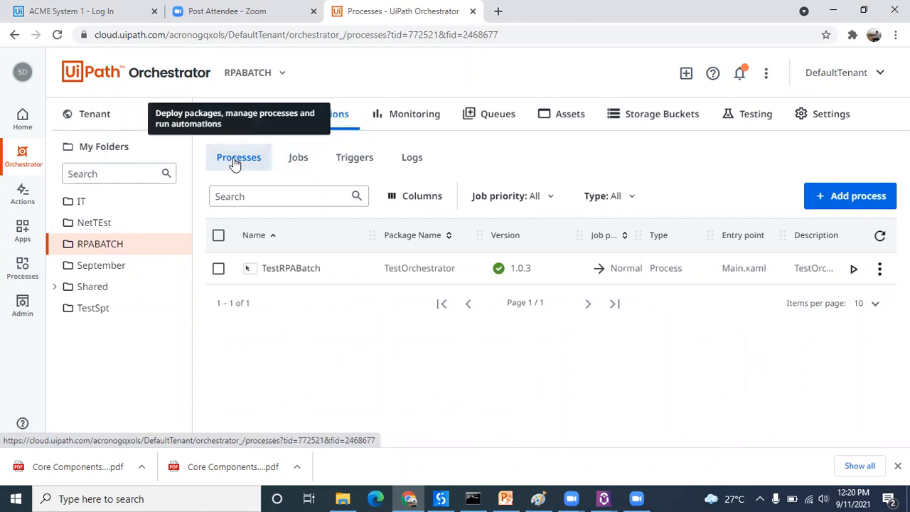
Step: Review the list of past TestRPABatch jobs in the RPABATCH folder from first to last entry
left_click(310, 164)
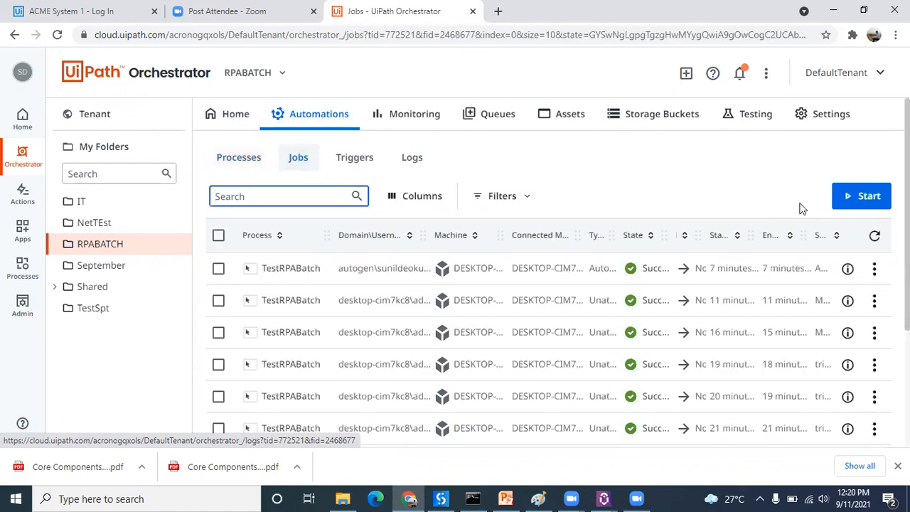
scroll(552, 272, "down", 3)
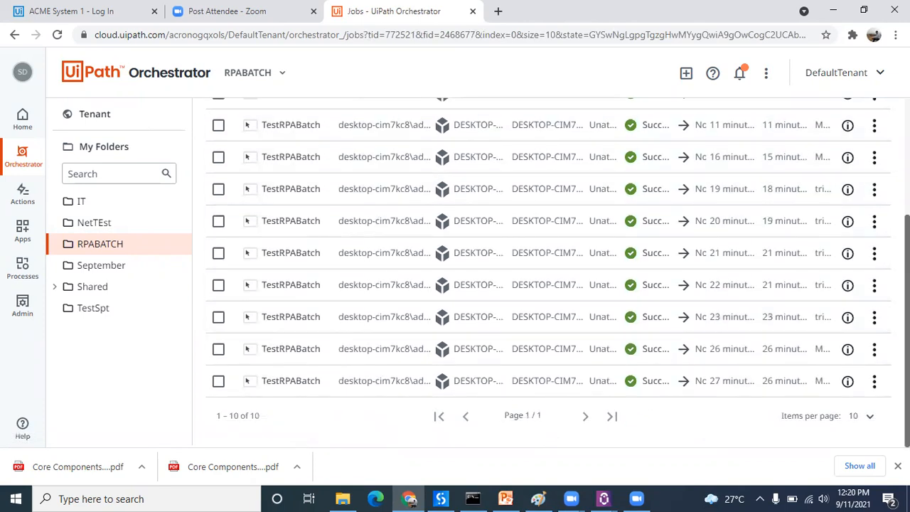
scroll(549, 271, "up", 1)
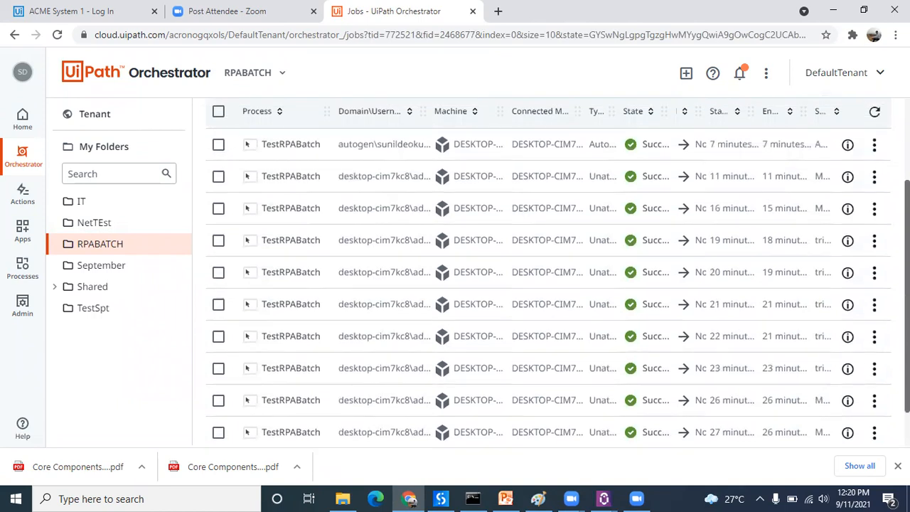
scroll(549, 271, "down", 1)
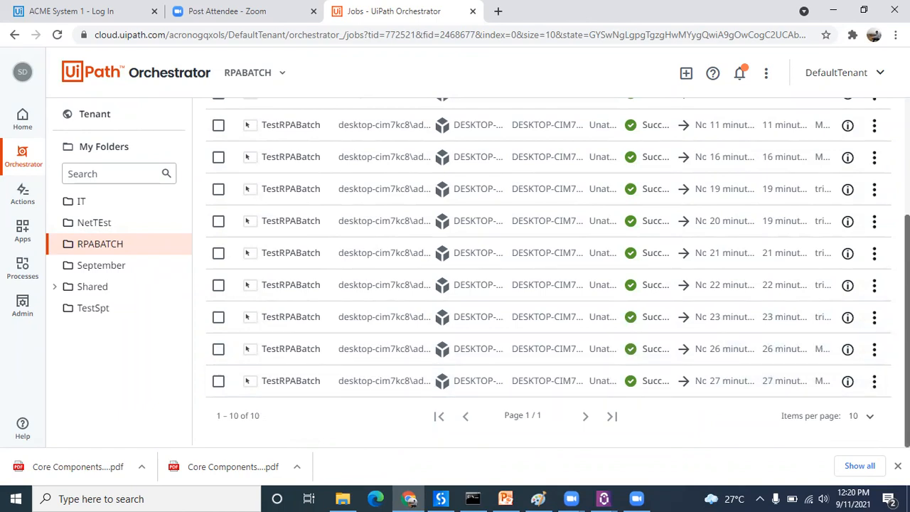
scroll(547, 284, "up", 3)
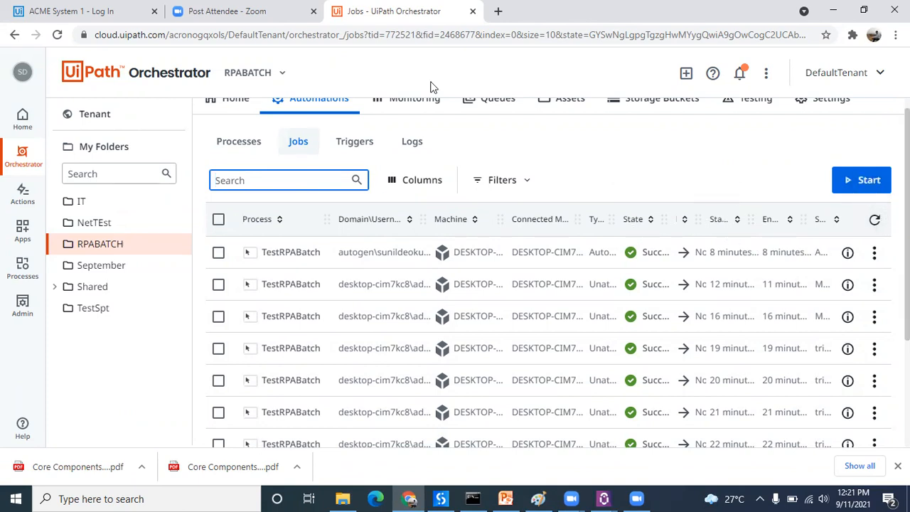
Step: View the RPABATCH folder's triggers, and review its execution logs with their levels and messages
left_click(354, 143)
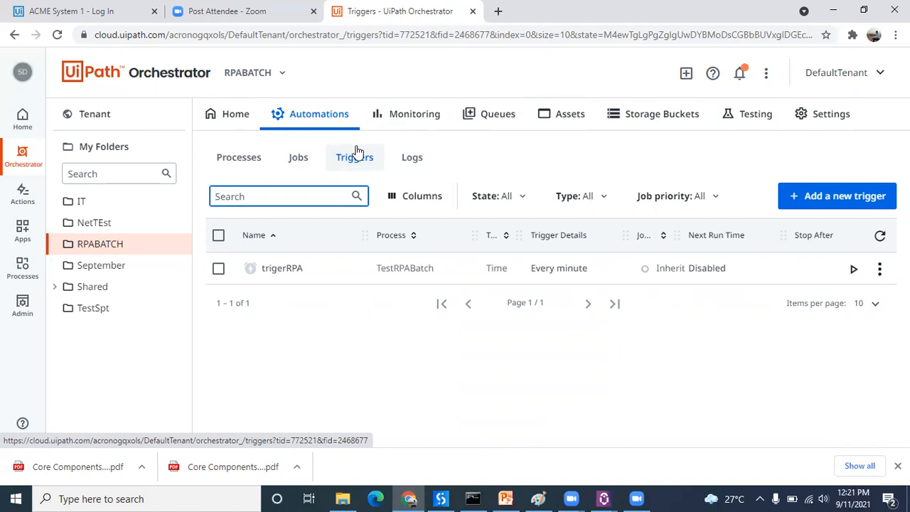
left_click(419, 157)
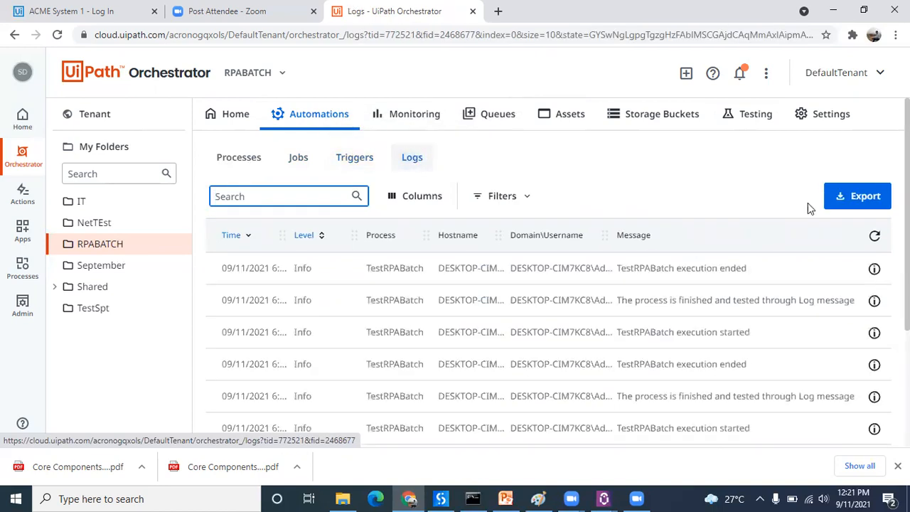
scroll(548, 320, "down", 3)
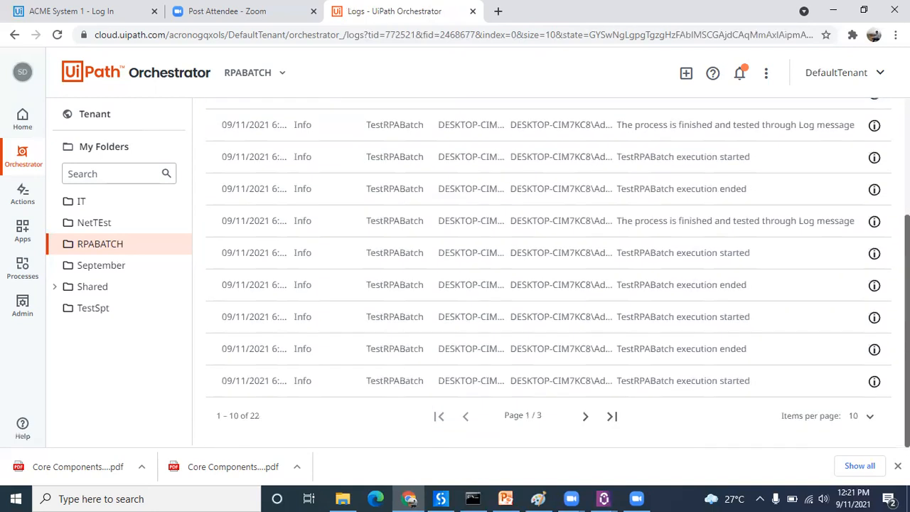
scroll(313, 274, "up", 3)
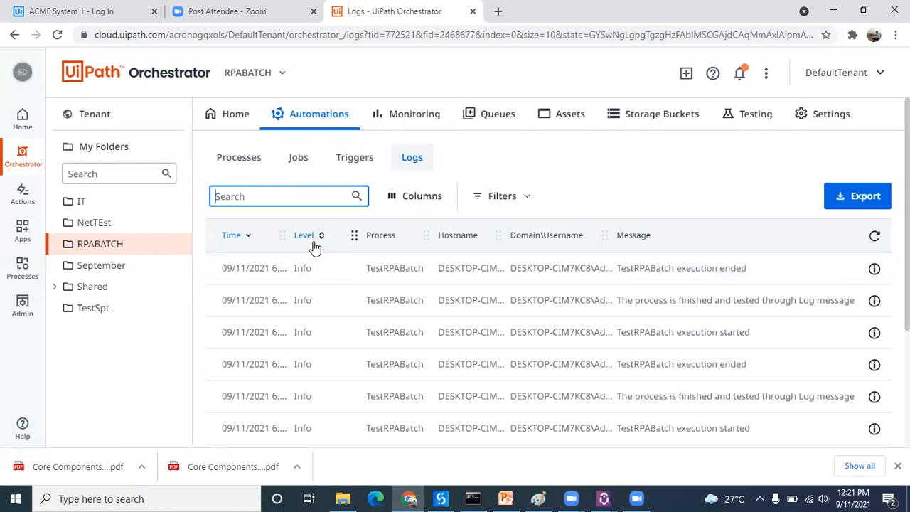
left_click(313, 270)
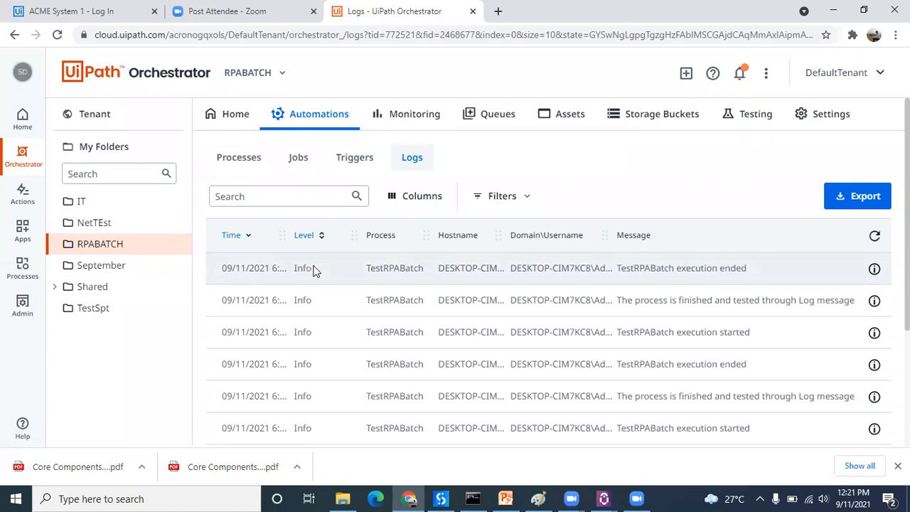
Step: Compare the Log Message activity's Log Level options in UiPath Studio with the TestRPABatch log entries in Orchestrator in Chrome
left_click(441, 498)
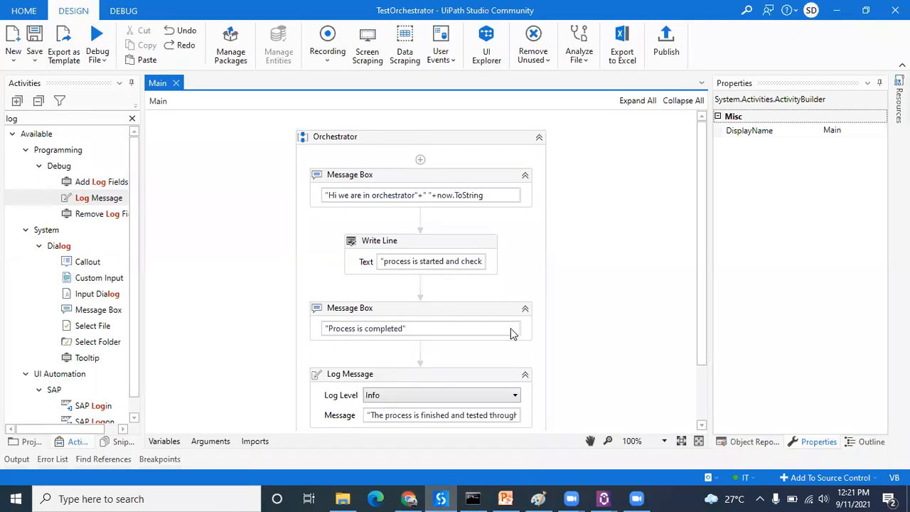
left_click(503, 392)
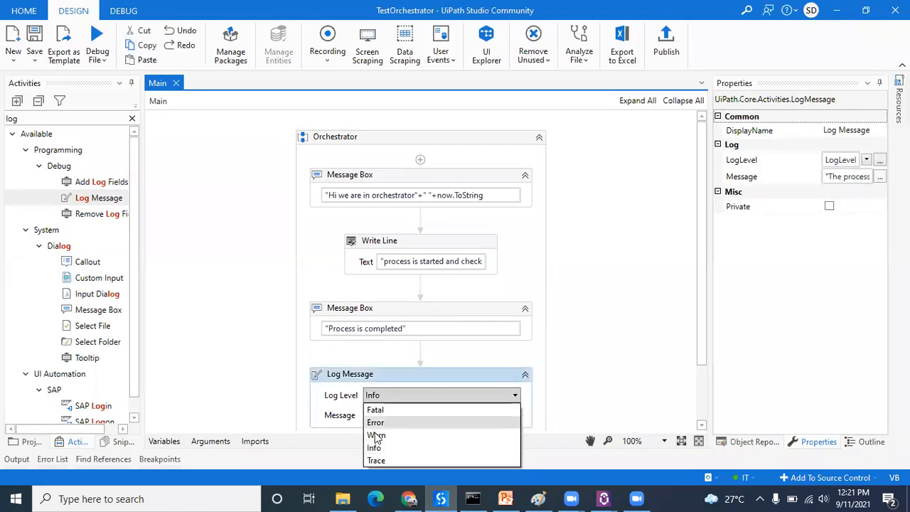
left_click(411, 499)
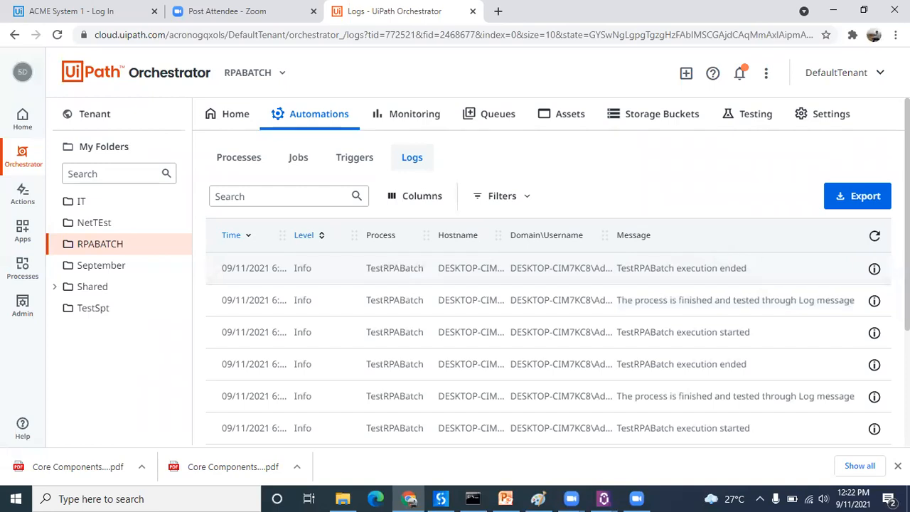
scroll(549, 341, "down", 3)
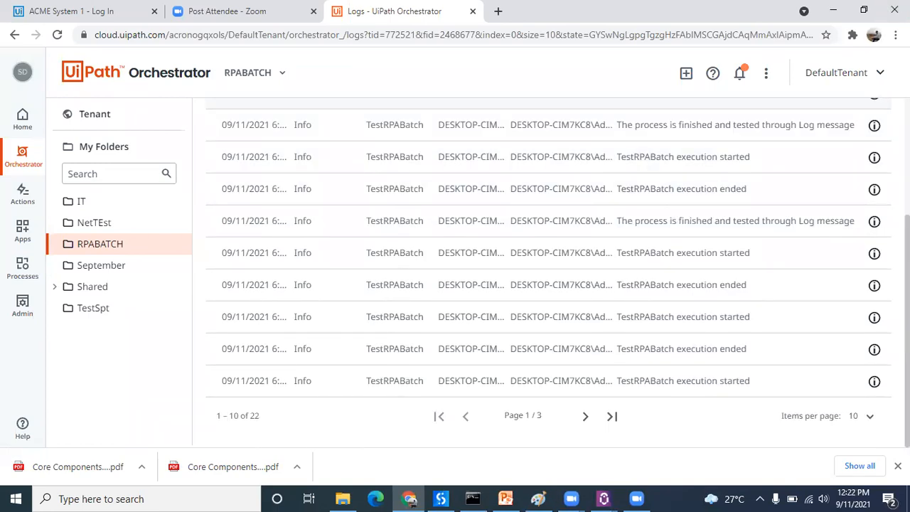
scroll(549, 342, "up", 3)
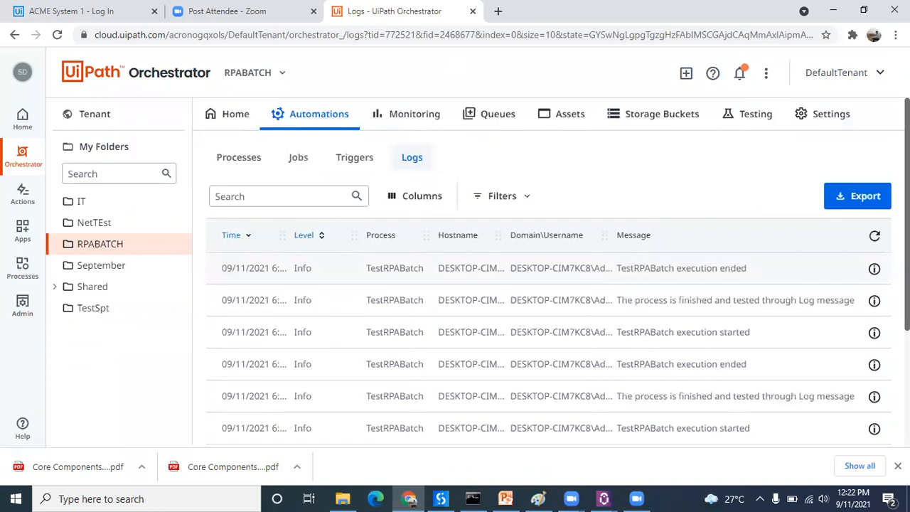
Step: View the RPABATCH folder's Monitoring, Queues, Assets, Storage Buckets and Testing pages in turn
left_click(433, 114)
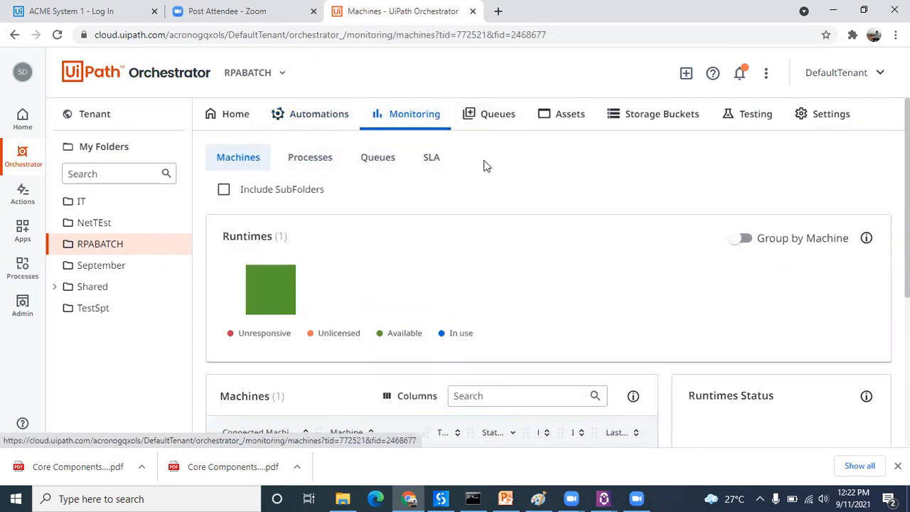
left_click(500, 131)
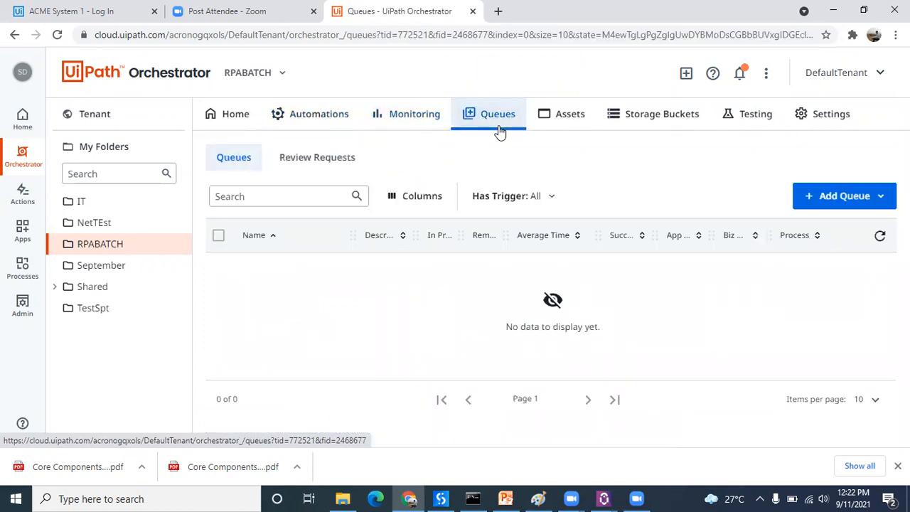
left_click(567, 126)
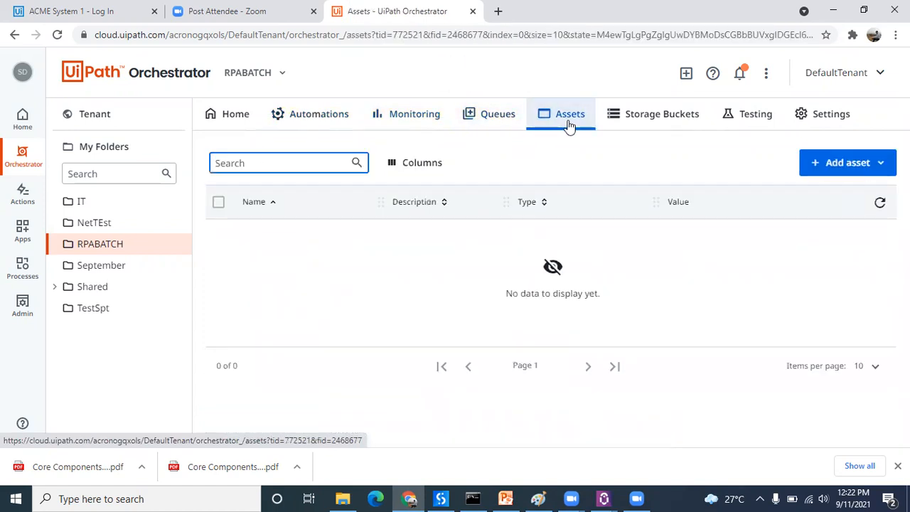
left_click(679, 117)
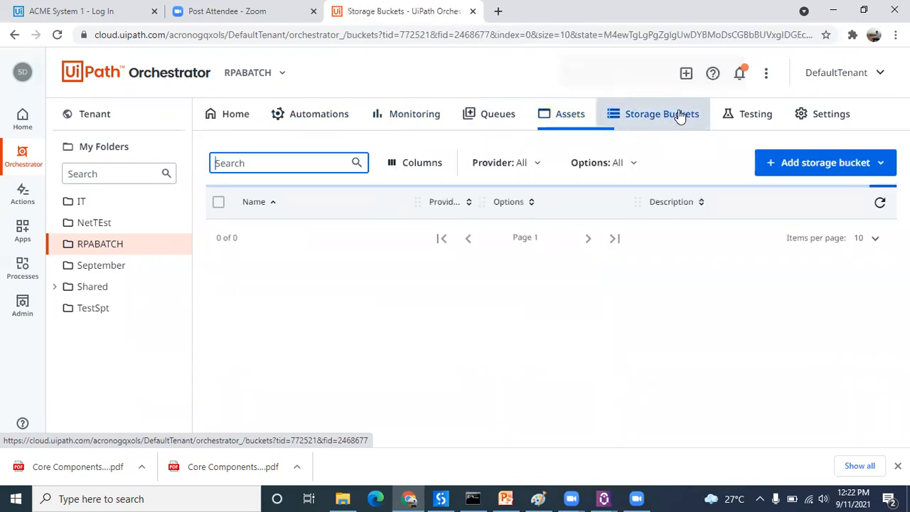
left_click(757, 117)
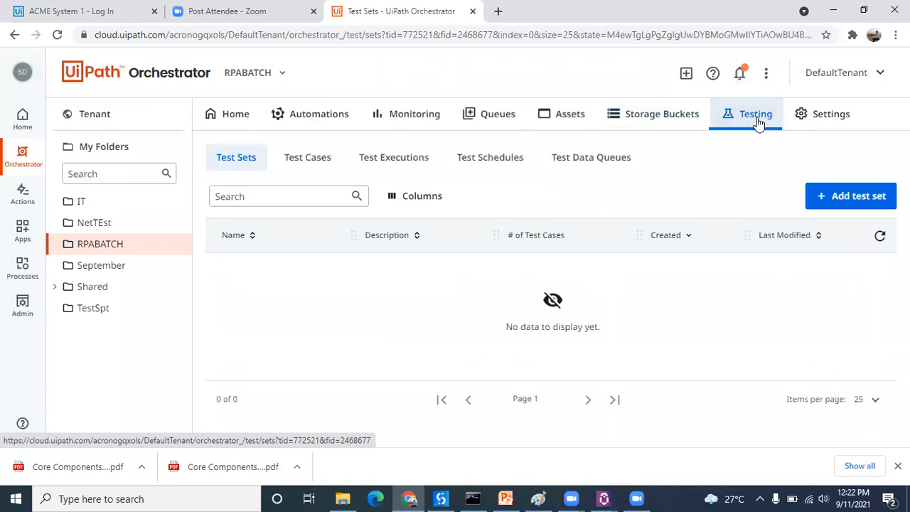